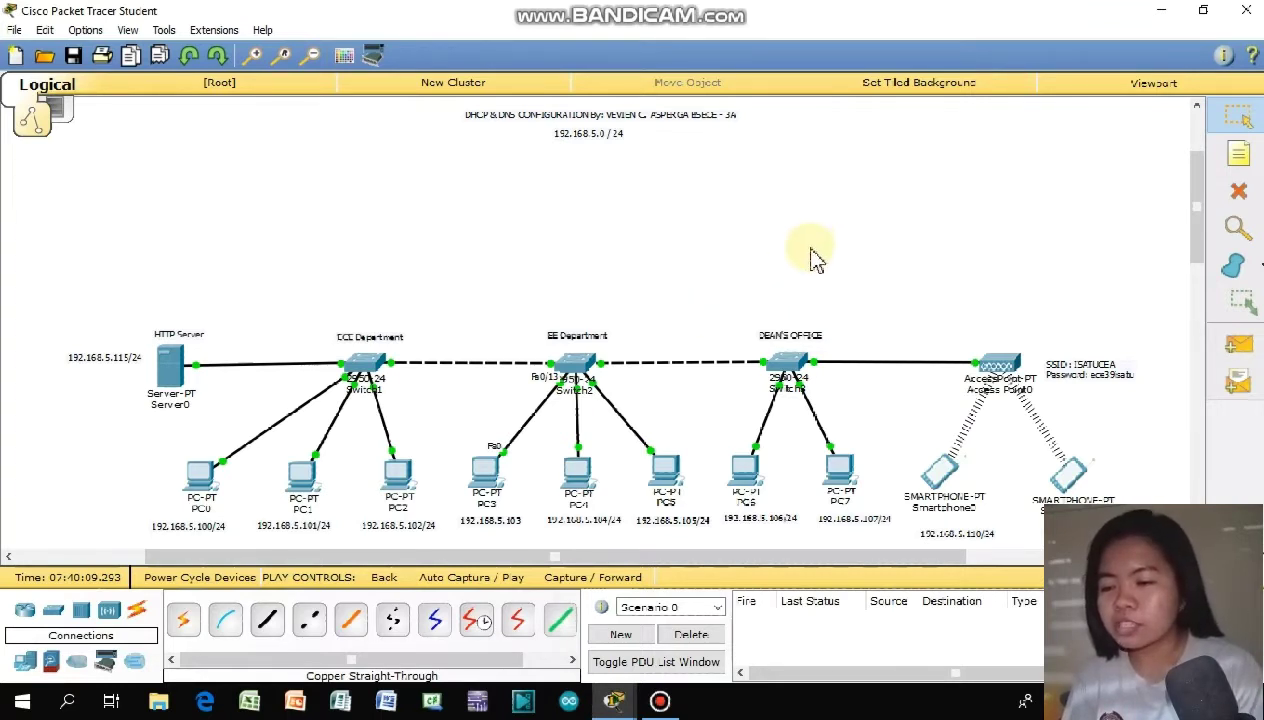
- Delete the static IP address labels beneath PC0 through PC7 and the first smartphone
left_click(1250, 194)
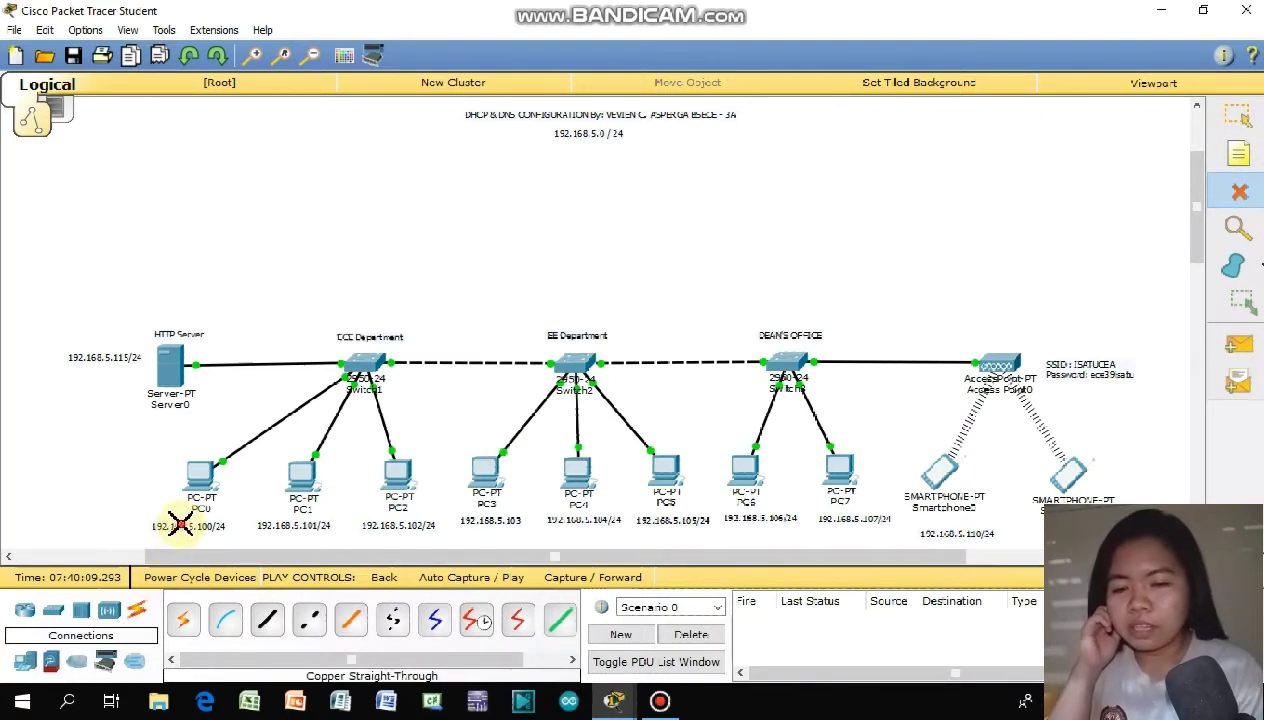
left_click(181, 524)
left_click(291, 524)
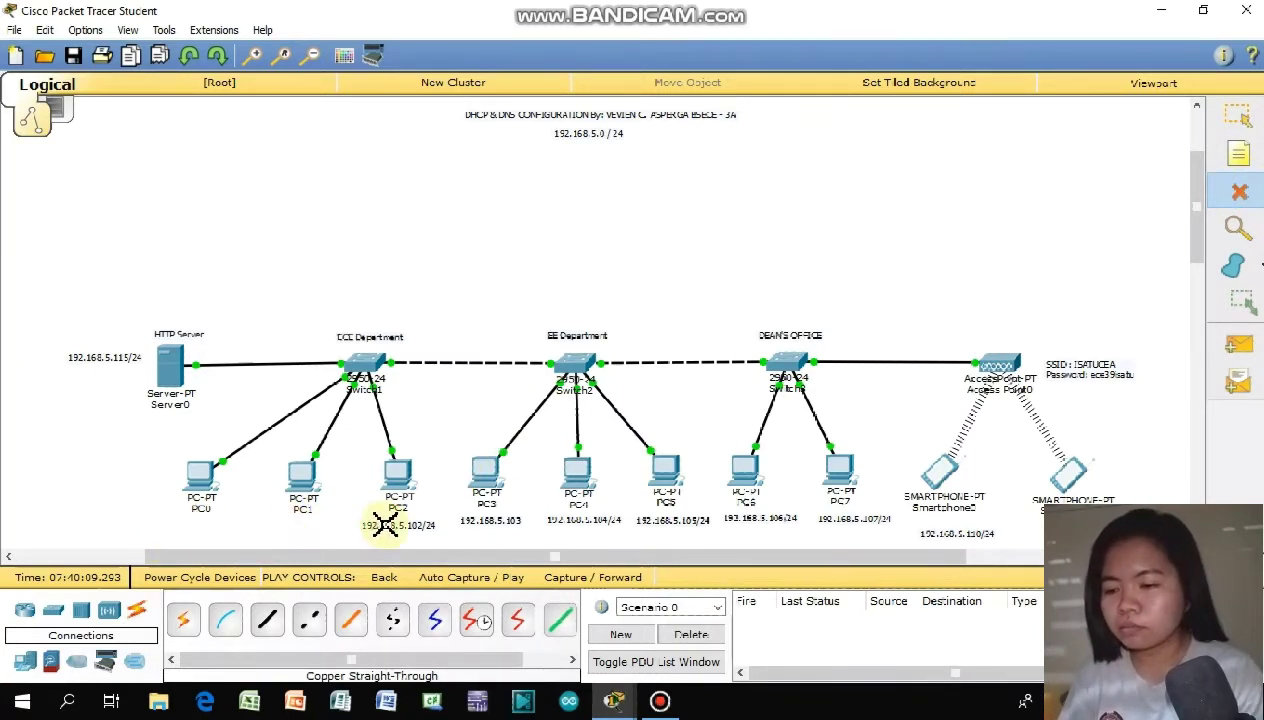
left_click(386, 525)
left_click(487, 520)
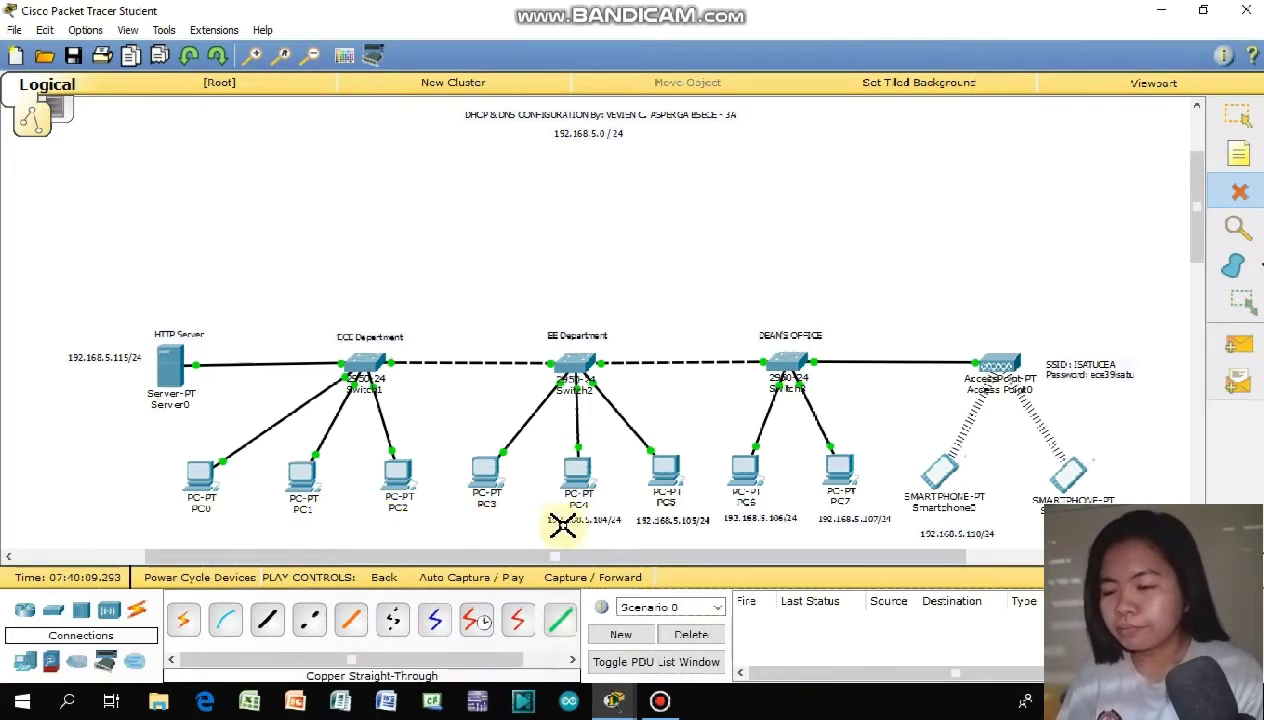
left_click(579, 519)
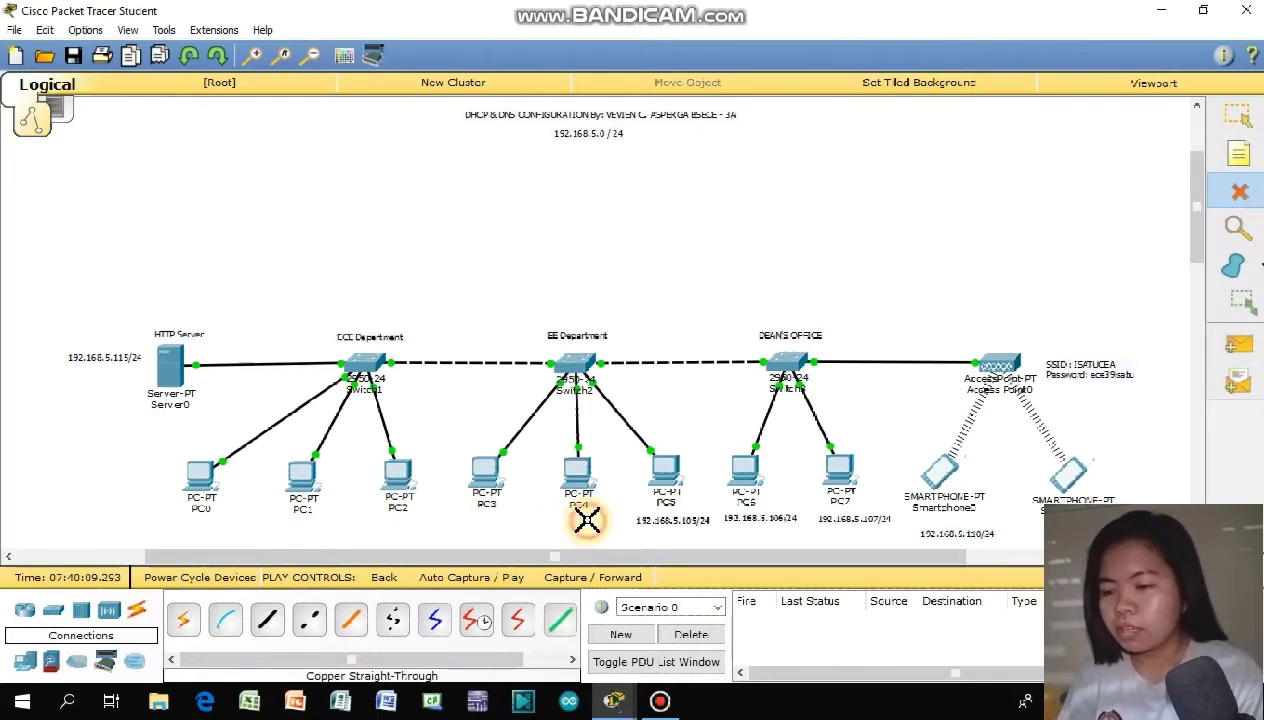
left_click(656, 519)
left_click(745, 518)
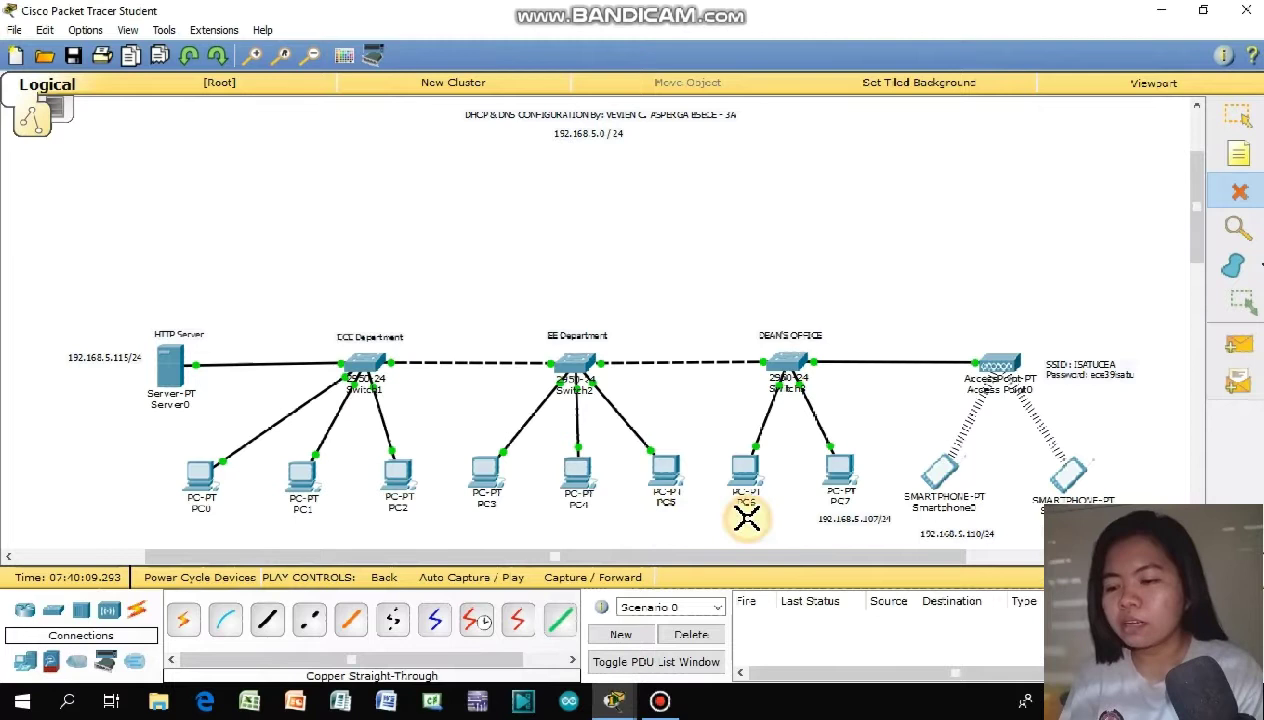
left_click(834, 519)
left_click(931, 528)
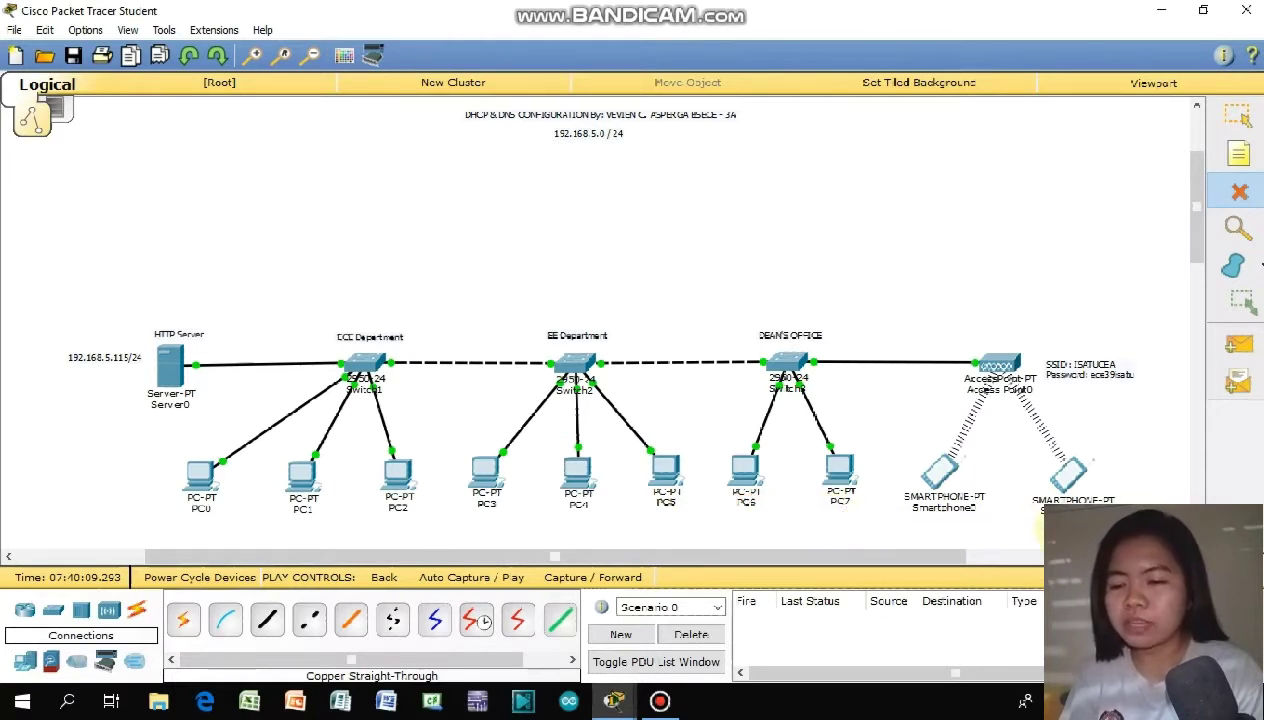
key("Escape")
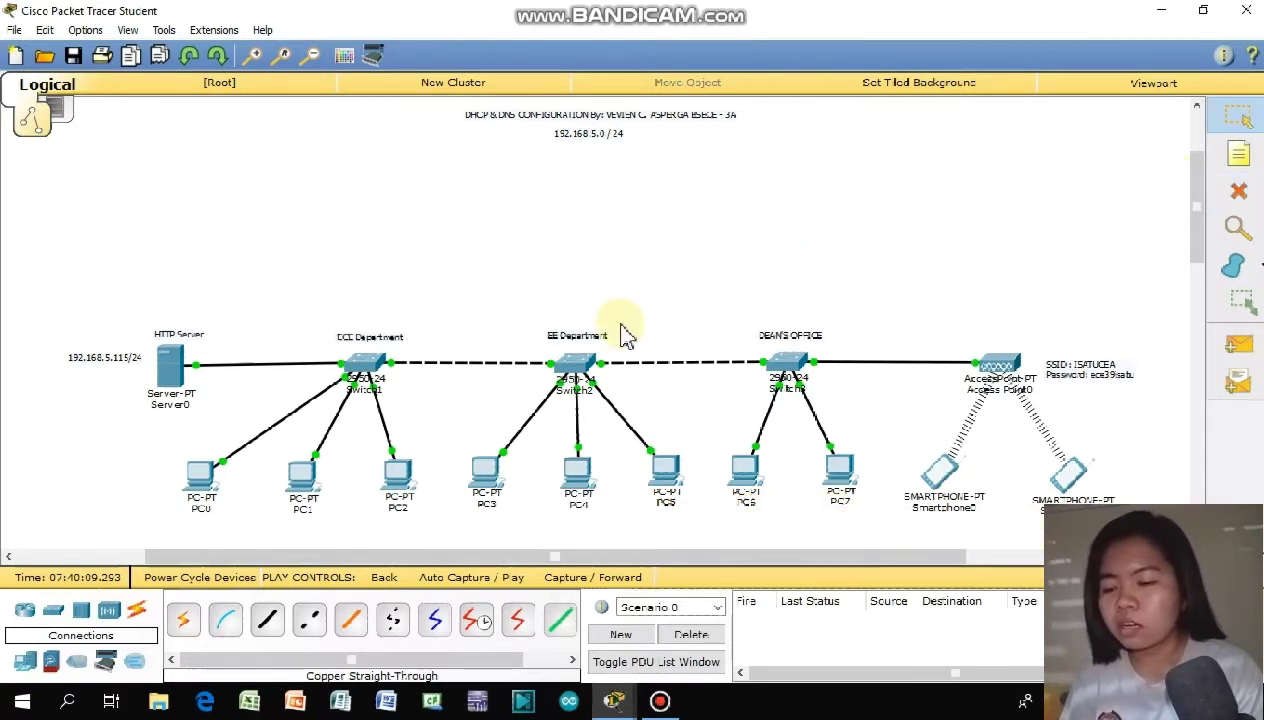
- Switch the IPv4 configuration of PC0 and PC1 from static to DHCP
left_click(197, 482)
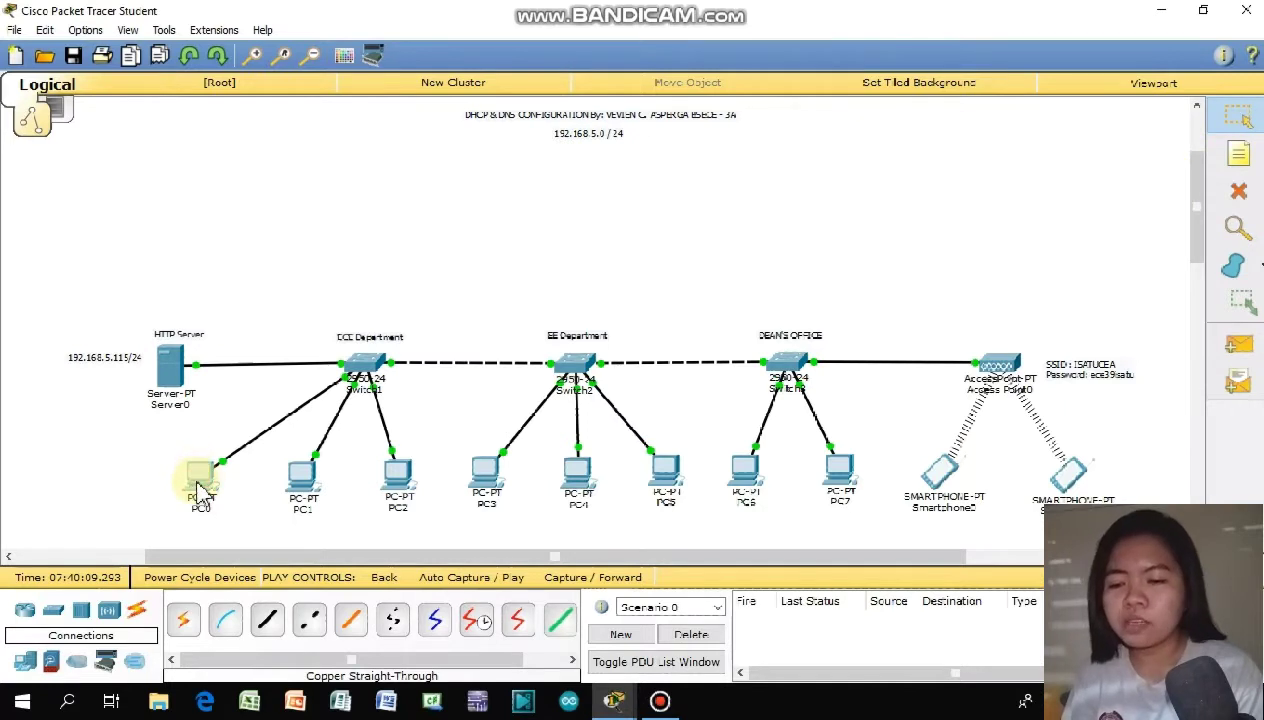
left_click(199, 486)
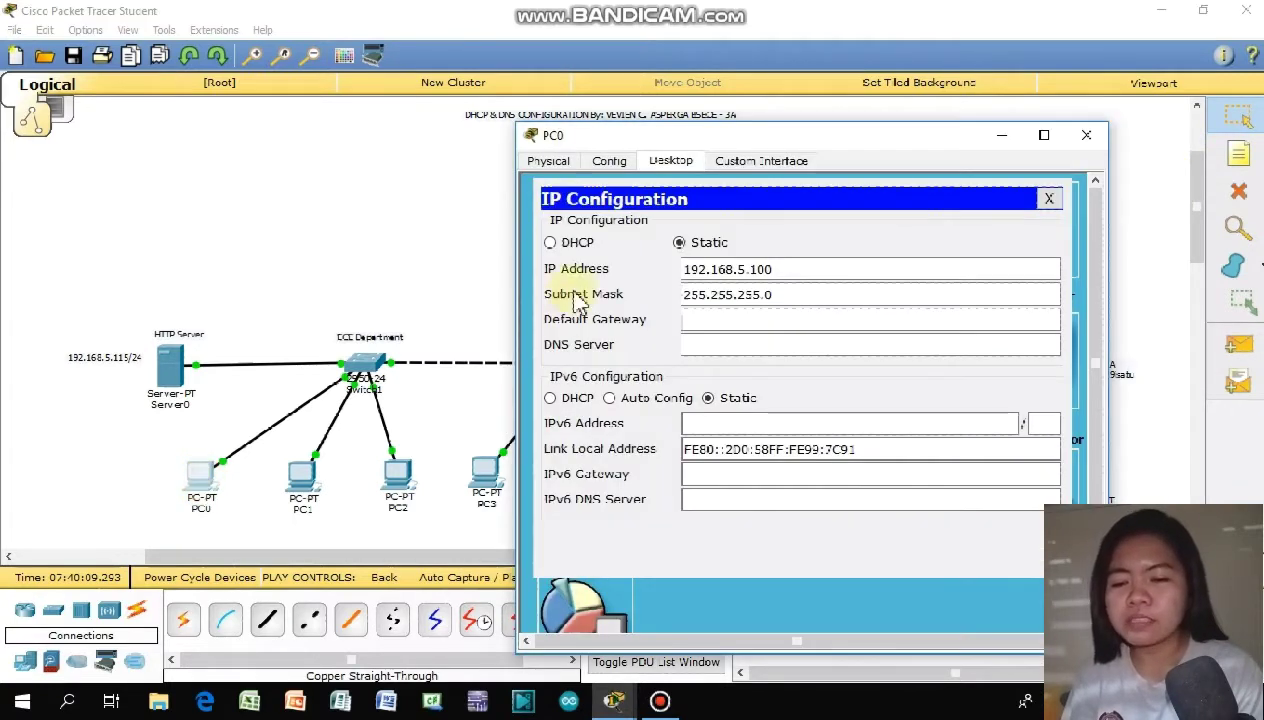
left_click(550, 243)
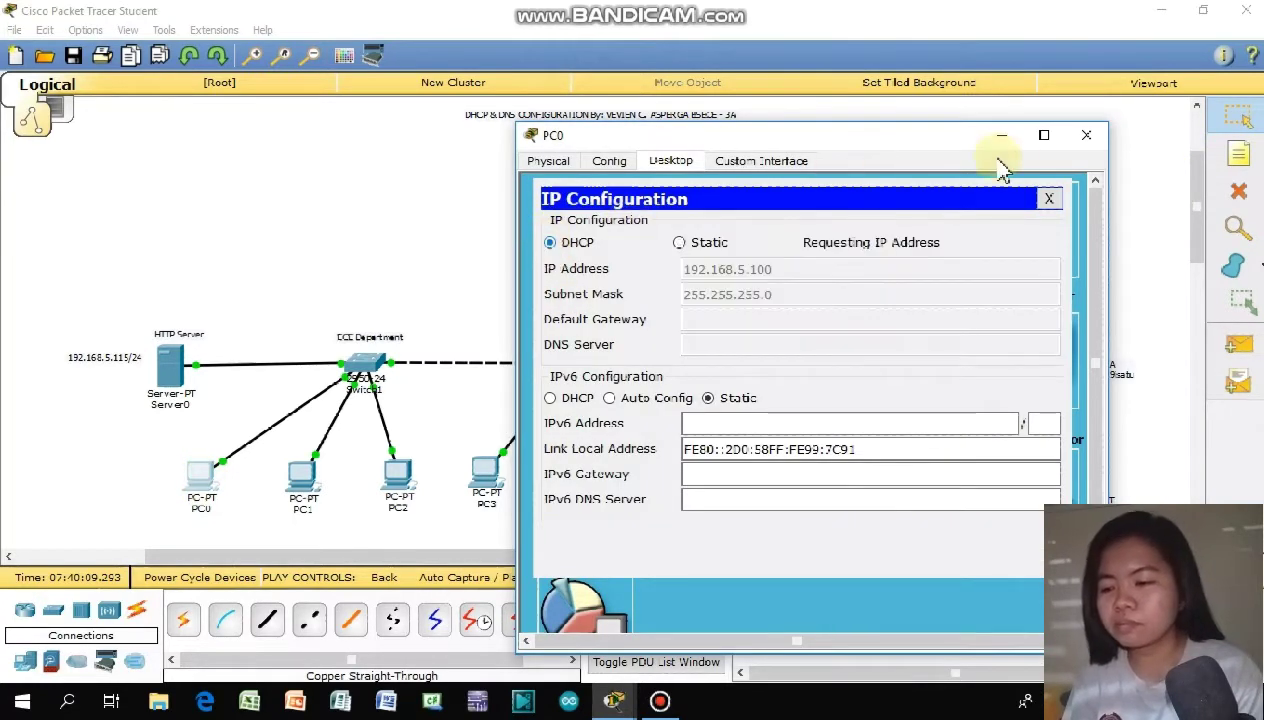
left_click(1086, 136)
left_click(320, 474)
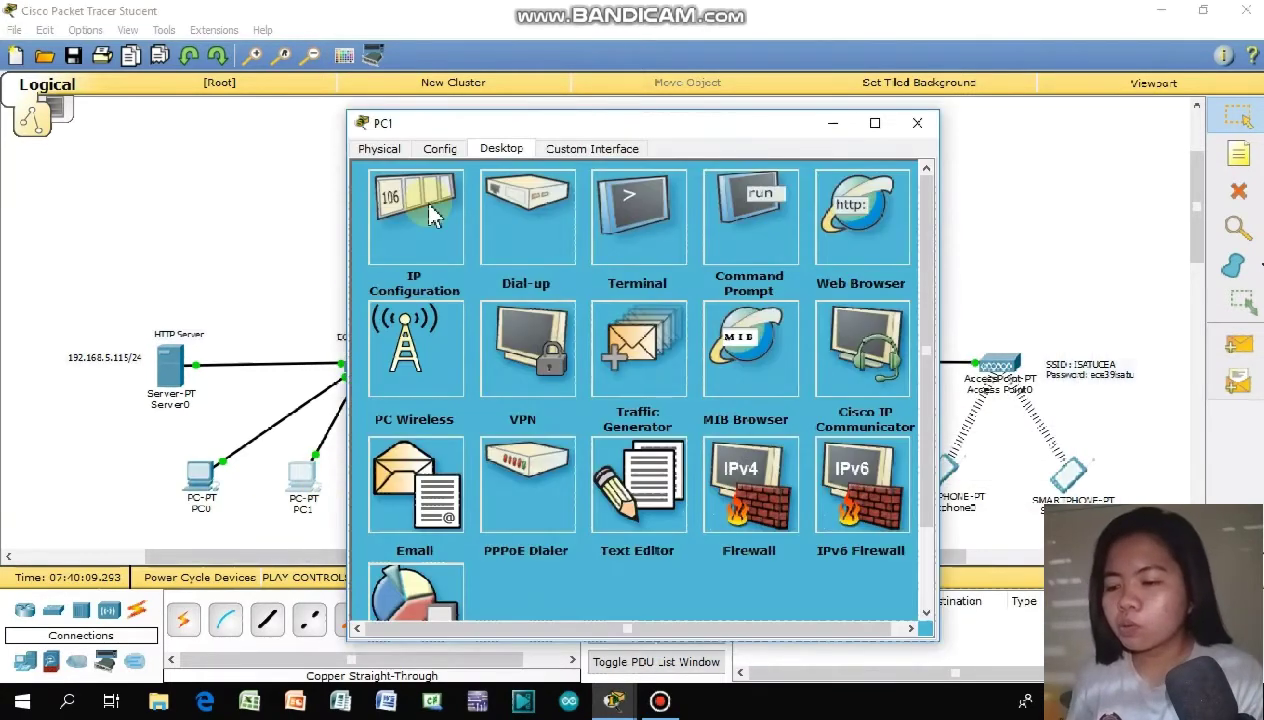
left_click(427, 203)
left_click(381, 230)
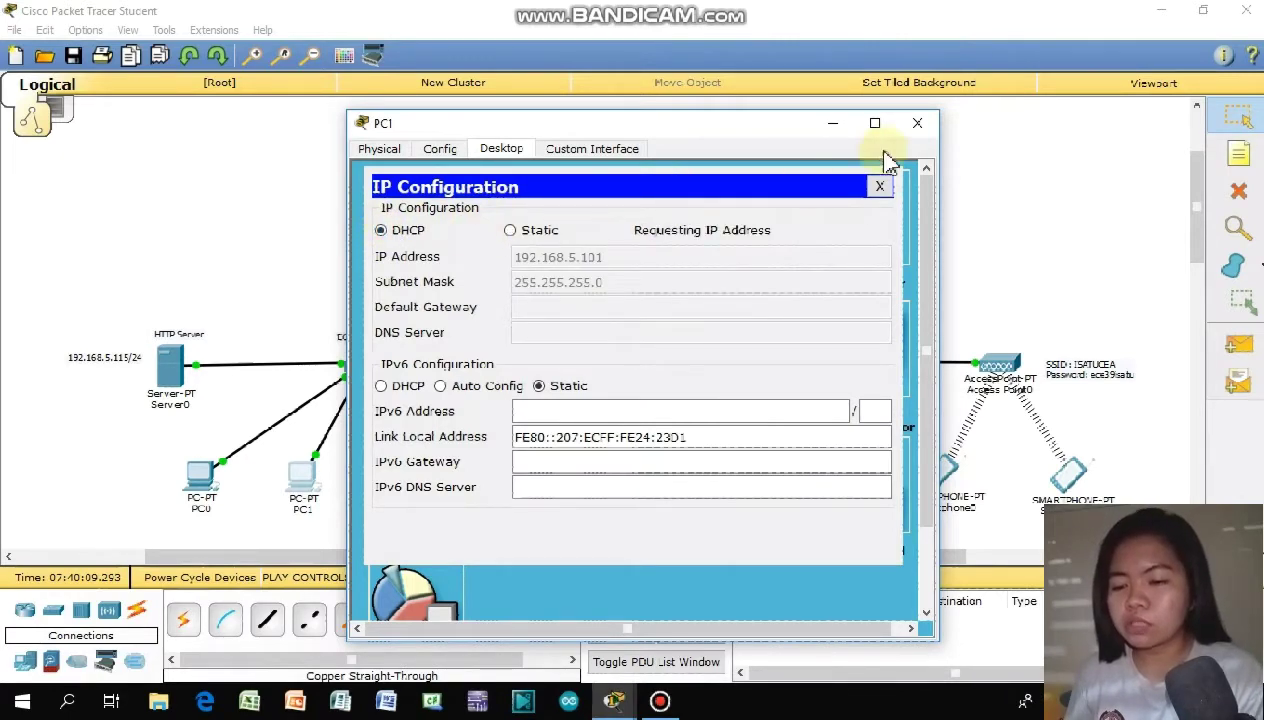
left_click(916, 124)
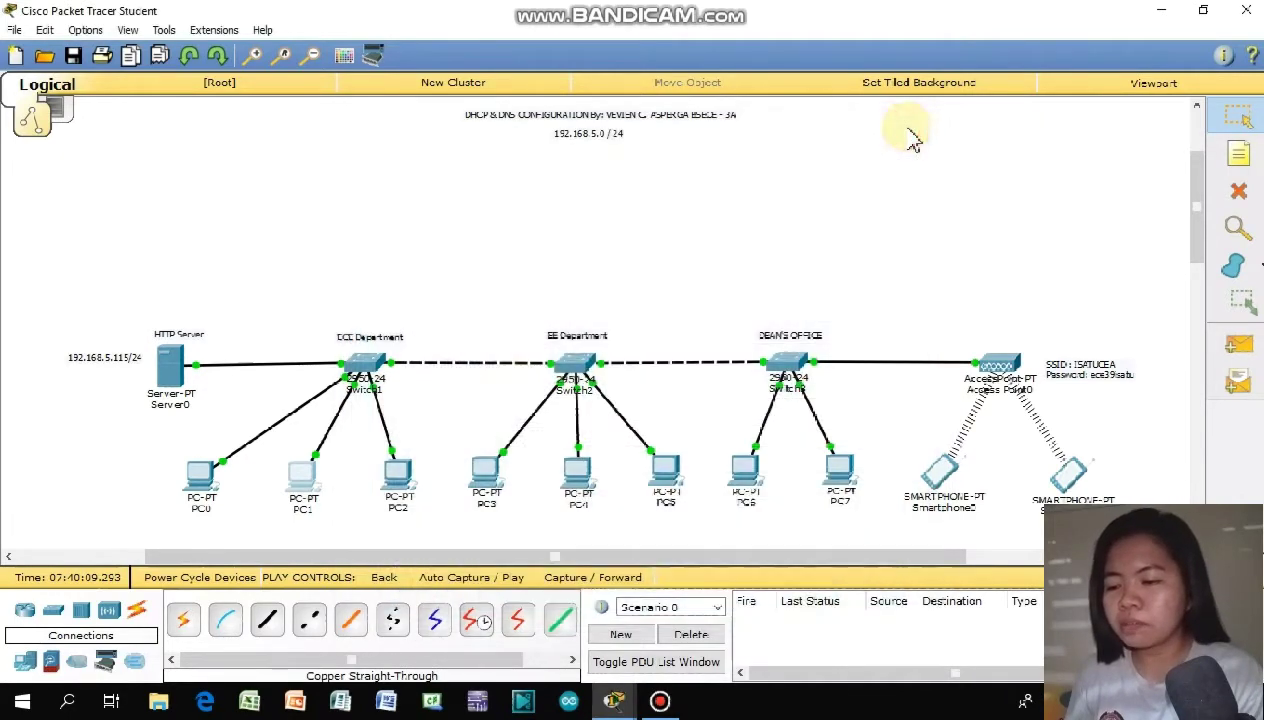
- Switch the IPv4 configuration of PC2 and PC3 from static to DHCP
left_click(398, 478)
left_click(389, 212)
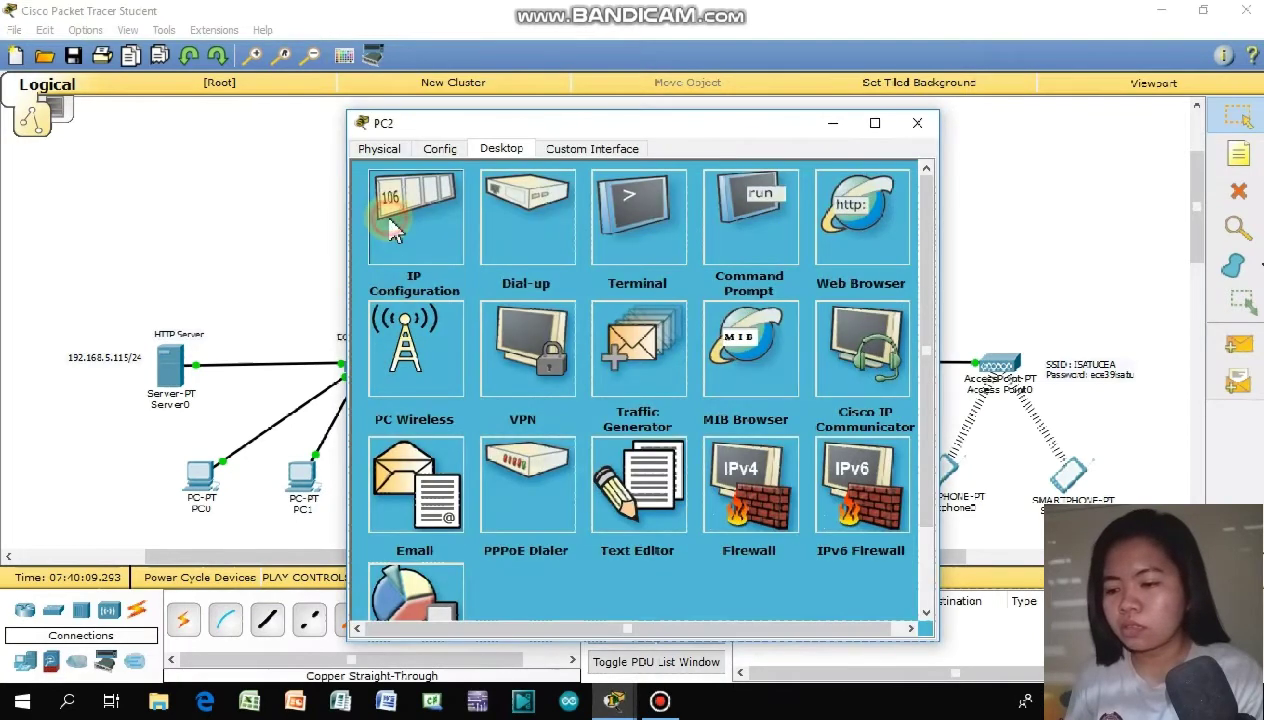
left_click(381, 230)
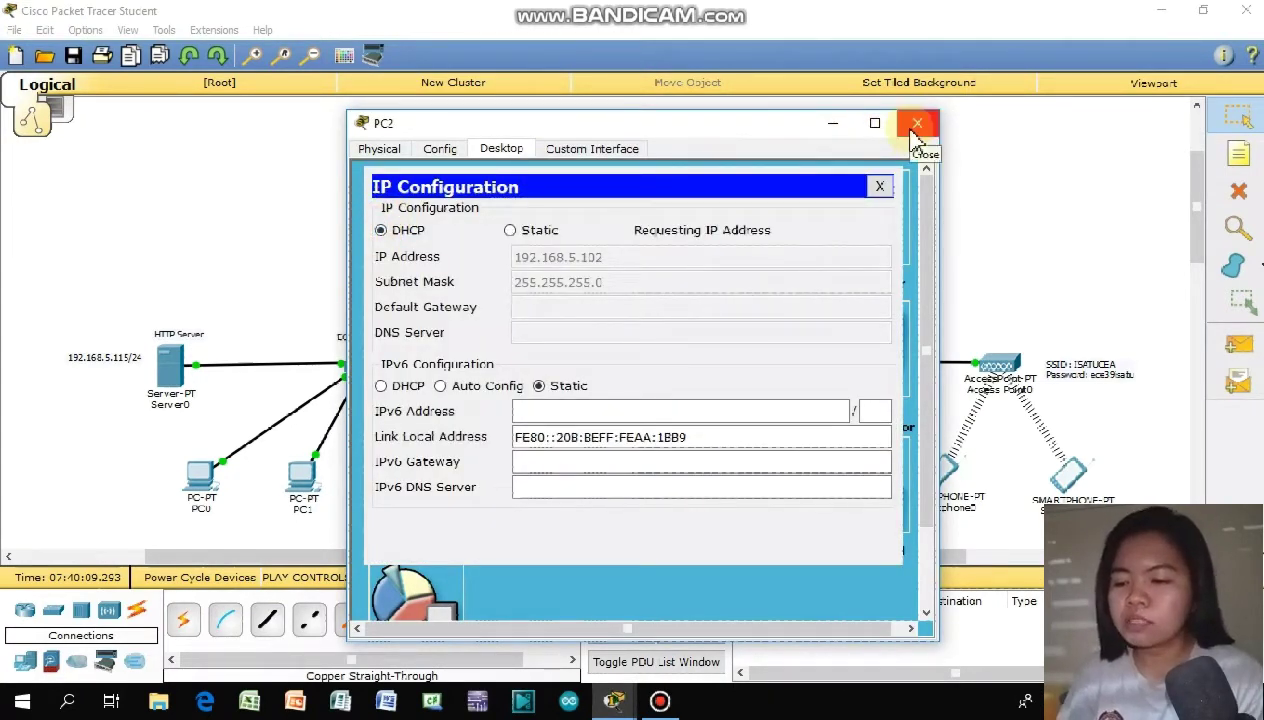
left_click(916, 124)
left_click(486, 474)
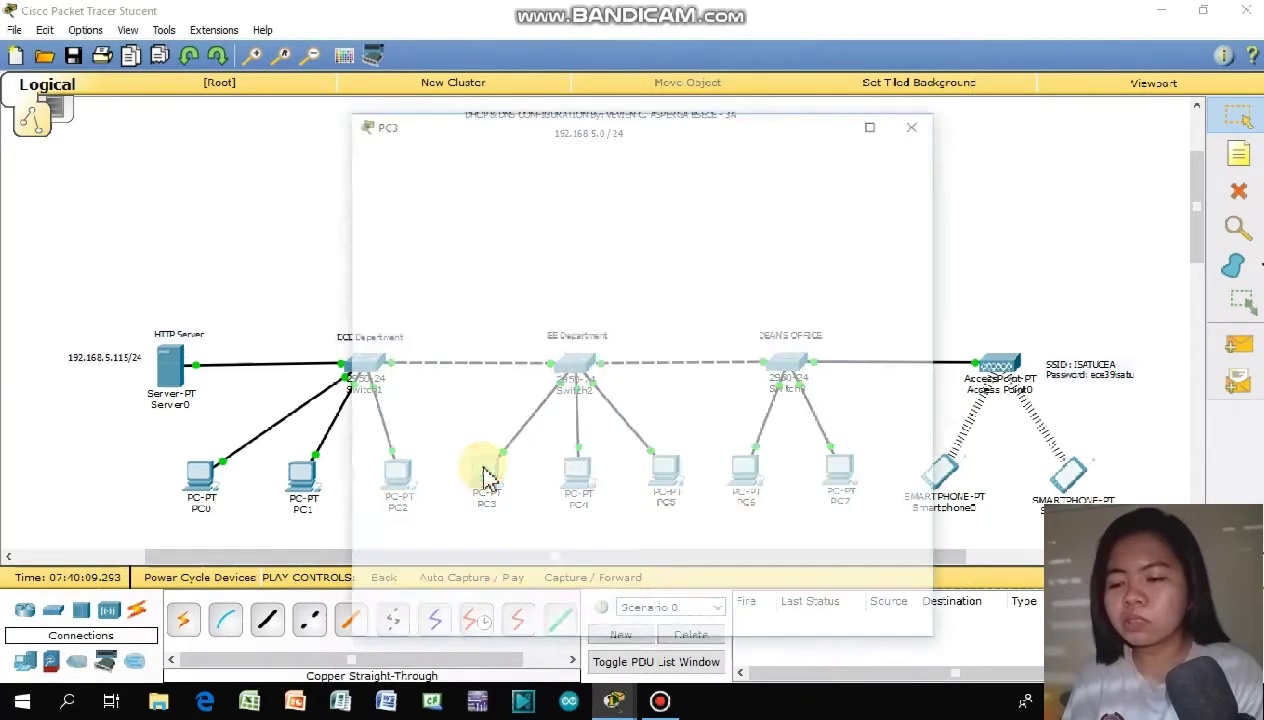
left_click(390, 208)
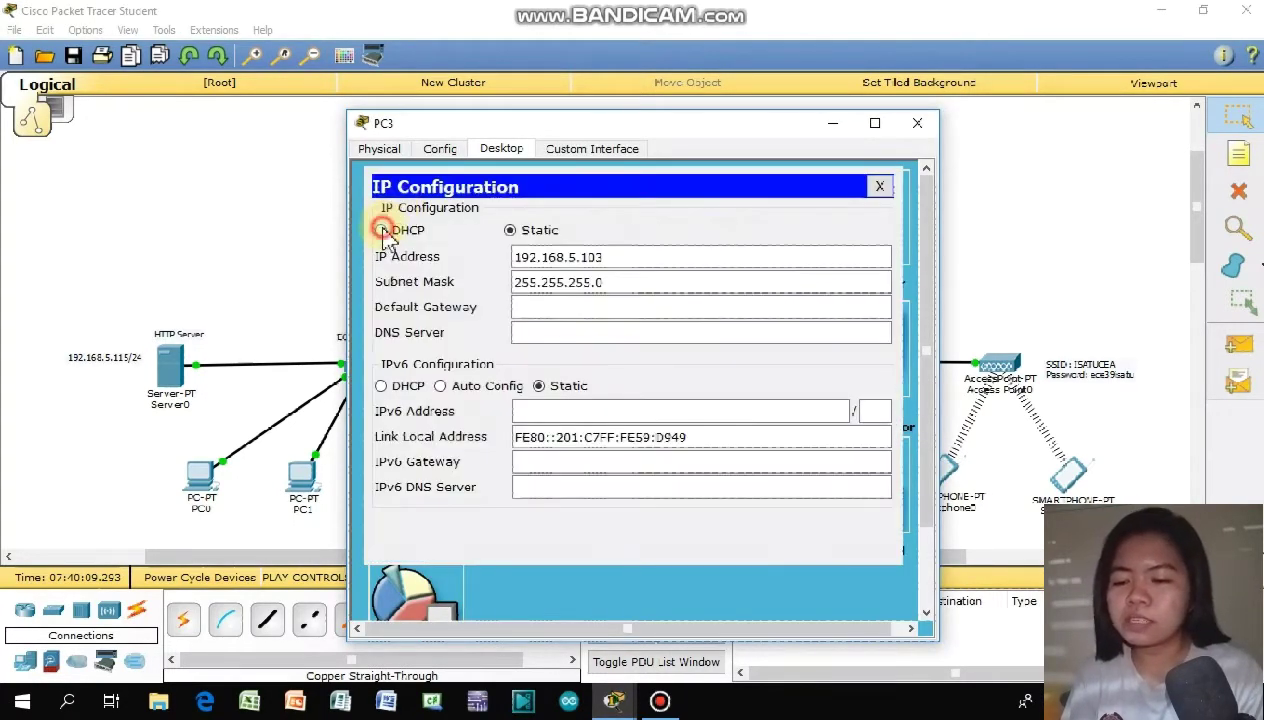
left_click(382, 231)
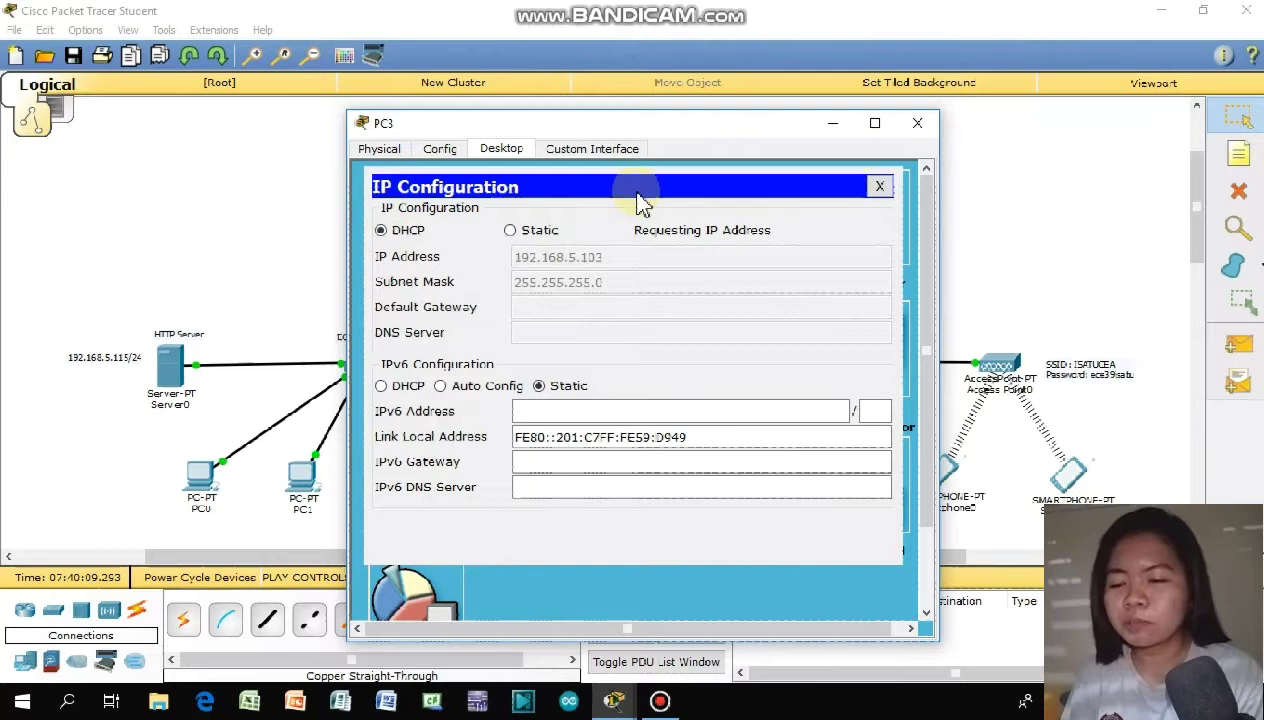
left_click(916, 123)
- Switch the IPv4 configuration of PC4 and PC5 from static to DHCP
left_click(575, 485)
left_click(381, 231)
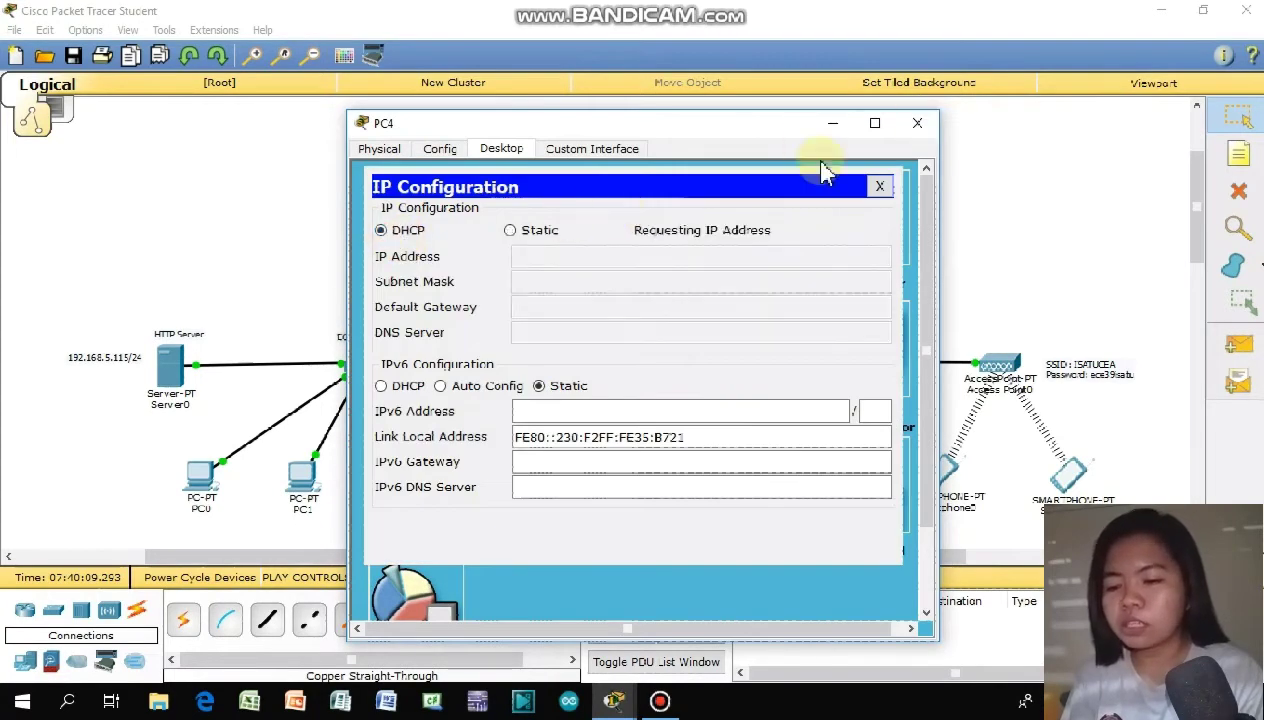
left_click(917, 123)
left_click(665, 482)
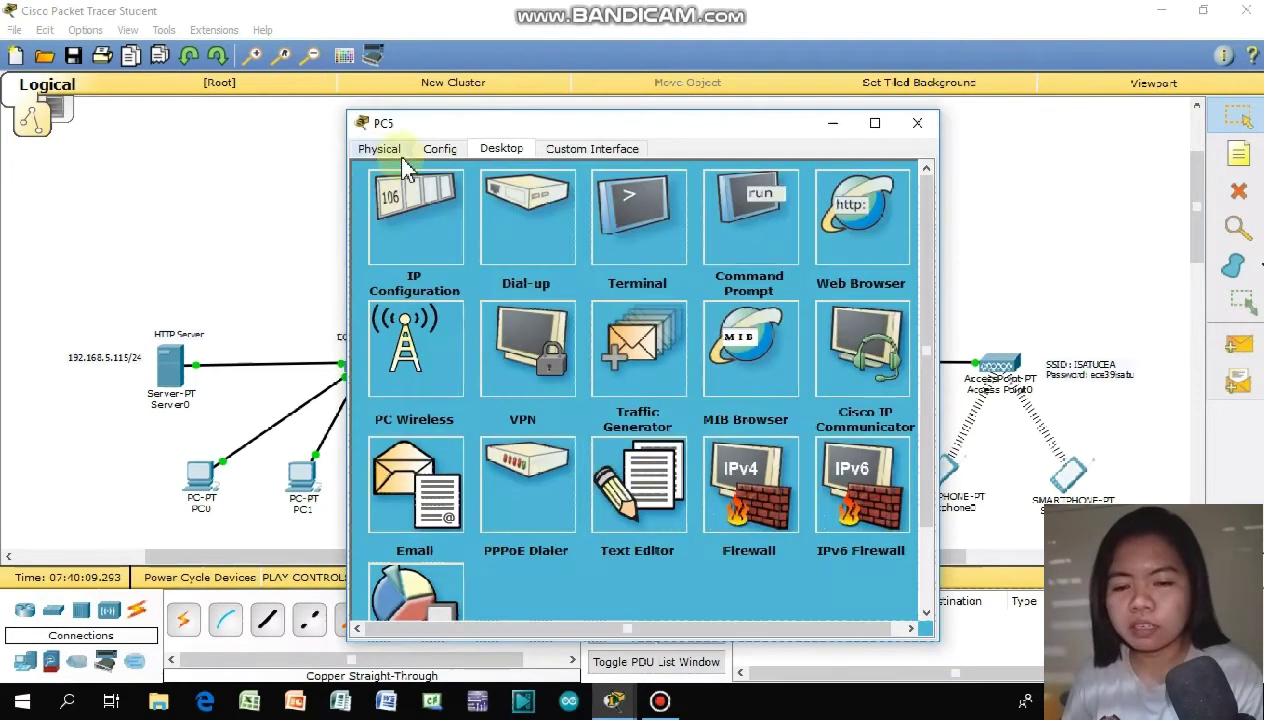
left_click(412, 212)
left_click(381, 231)
left_click(917, 123)
- Switch the IPv4 configuration of PC6 and PC7 from static to DHCP
left_click(770, 494)
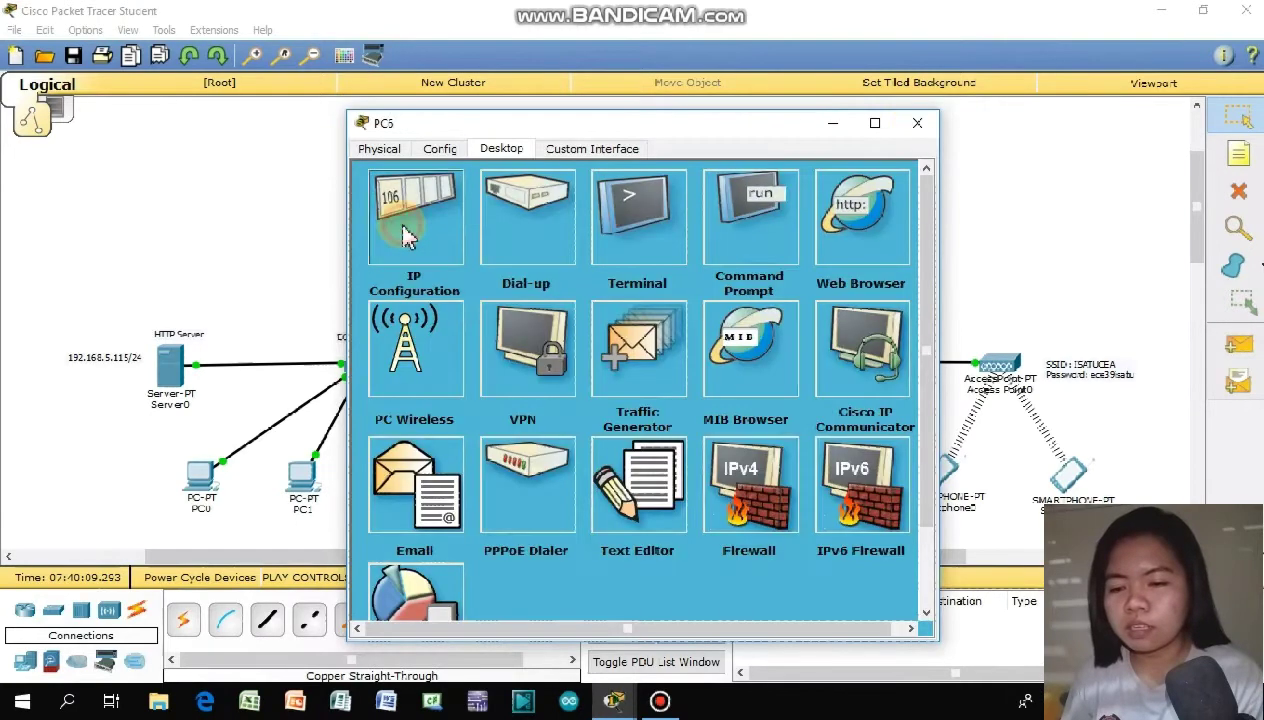
left_click(412, 212)
left_click(381, 231)
left_click(917, 123)
left_click(838, 478)
left_click(397, 220)
left_click(381, 231)
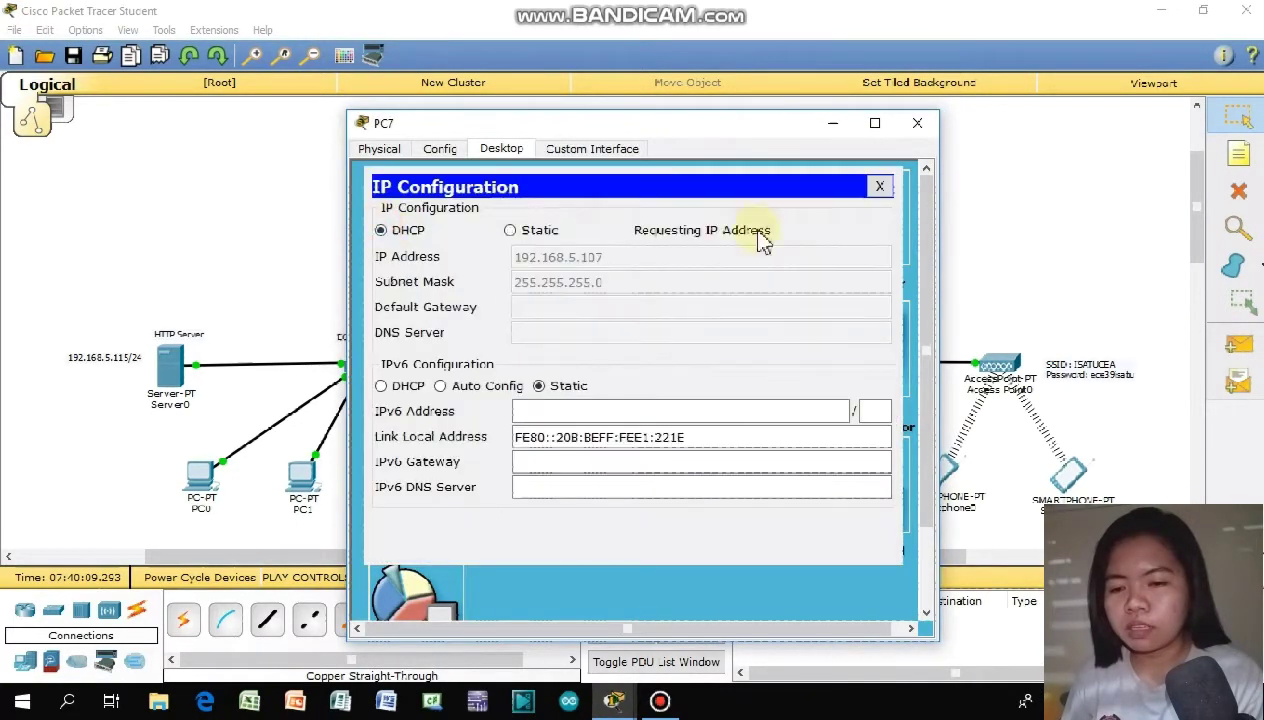
left_click(917, 123)
- Switch the wireless IPv4 configuration of Smartphone0 and Smartphone1 from static to DHCP
left_click(948, 470)
left_click(385, 245)
left_click(381, 254)
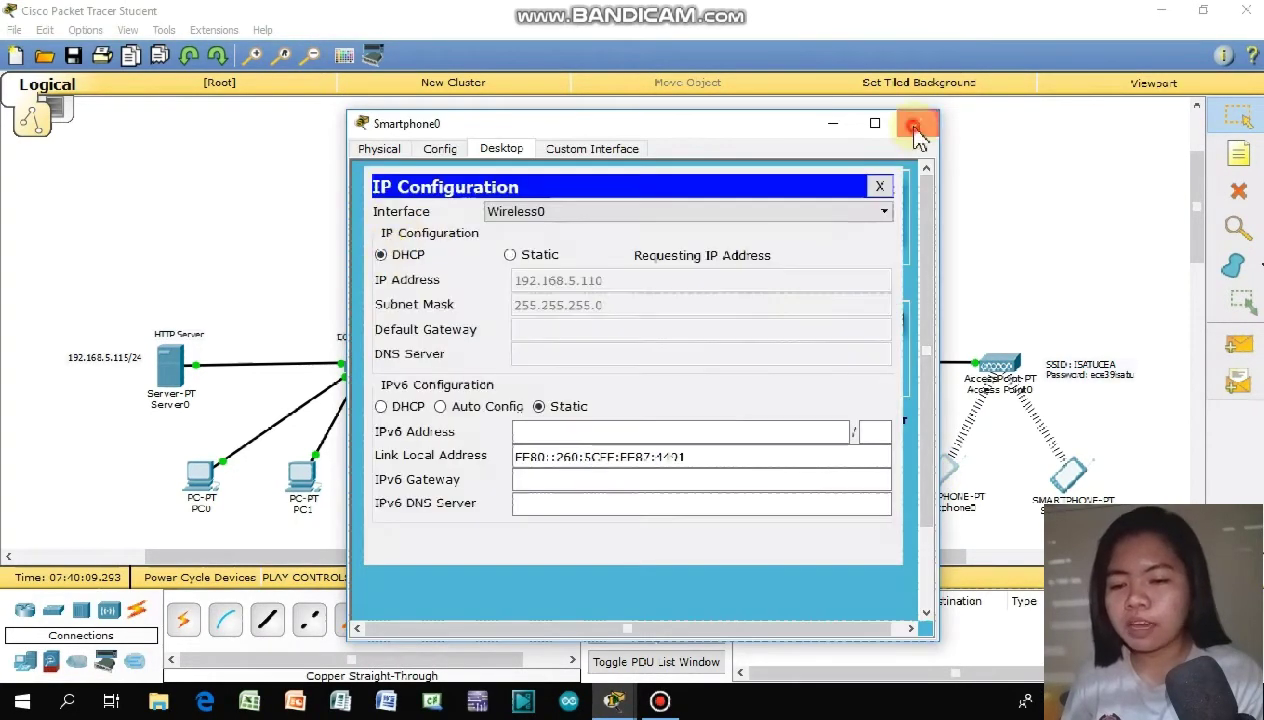
left_click(917, 123)
left_click(1066, 474)
left_click(1113, 165)
left_click(670, 172)
left_click(600, 212)
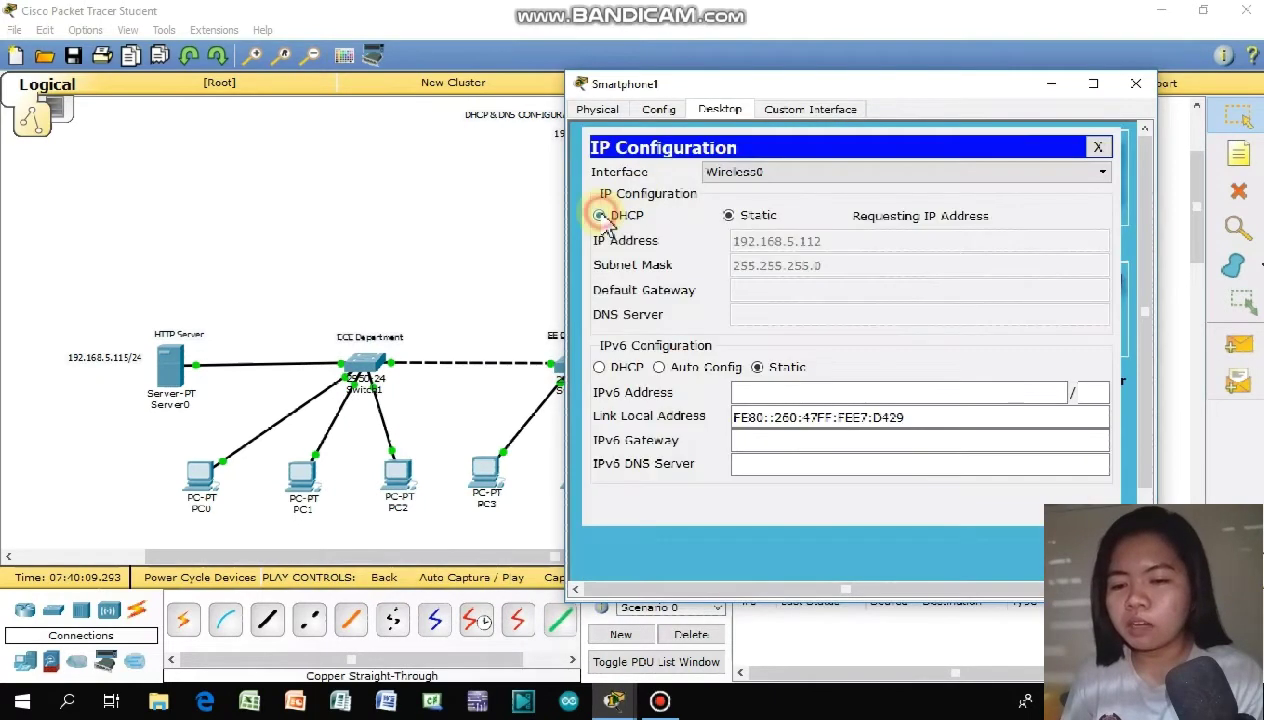
left_click(1136, 83)
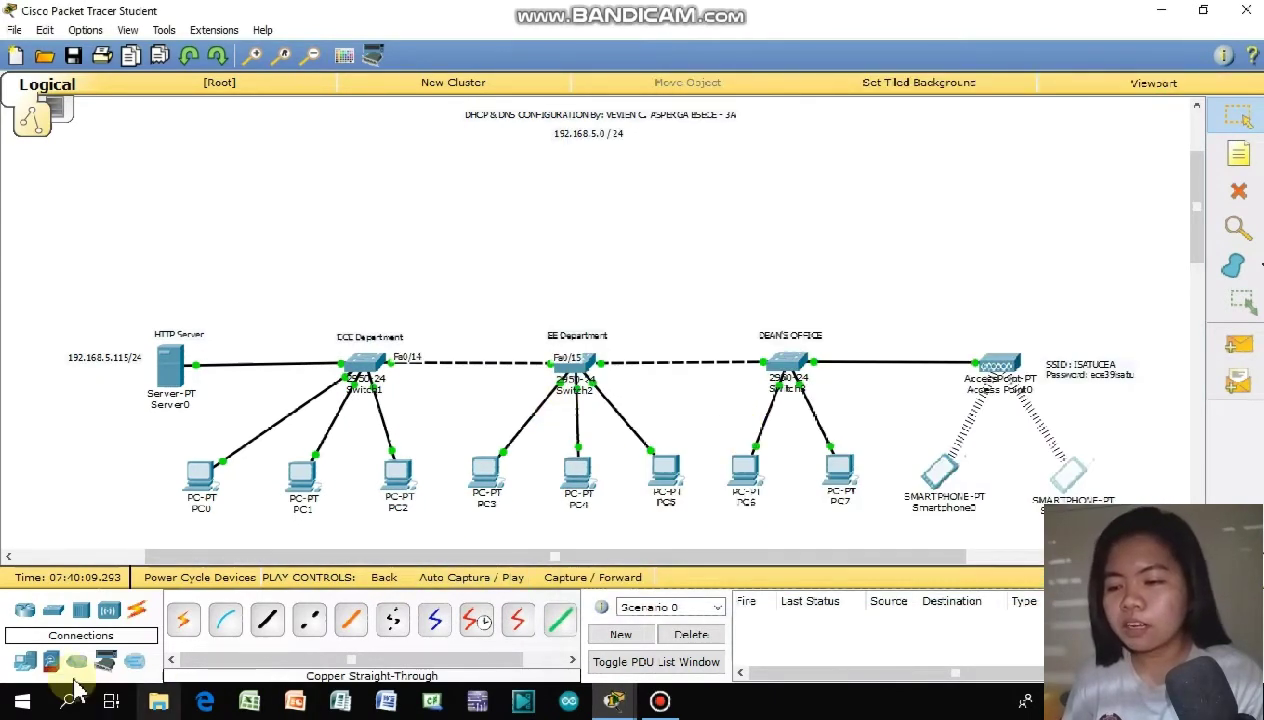
- Add a generic Server-PT end device above the EE Department switch
left_click(22, 661)
left_click(268, 624)
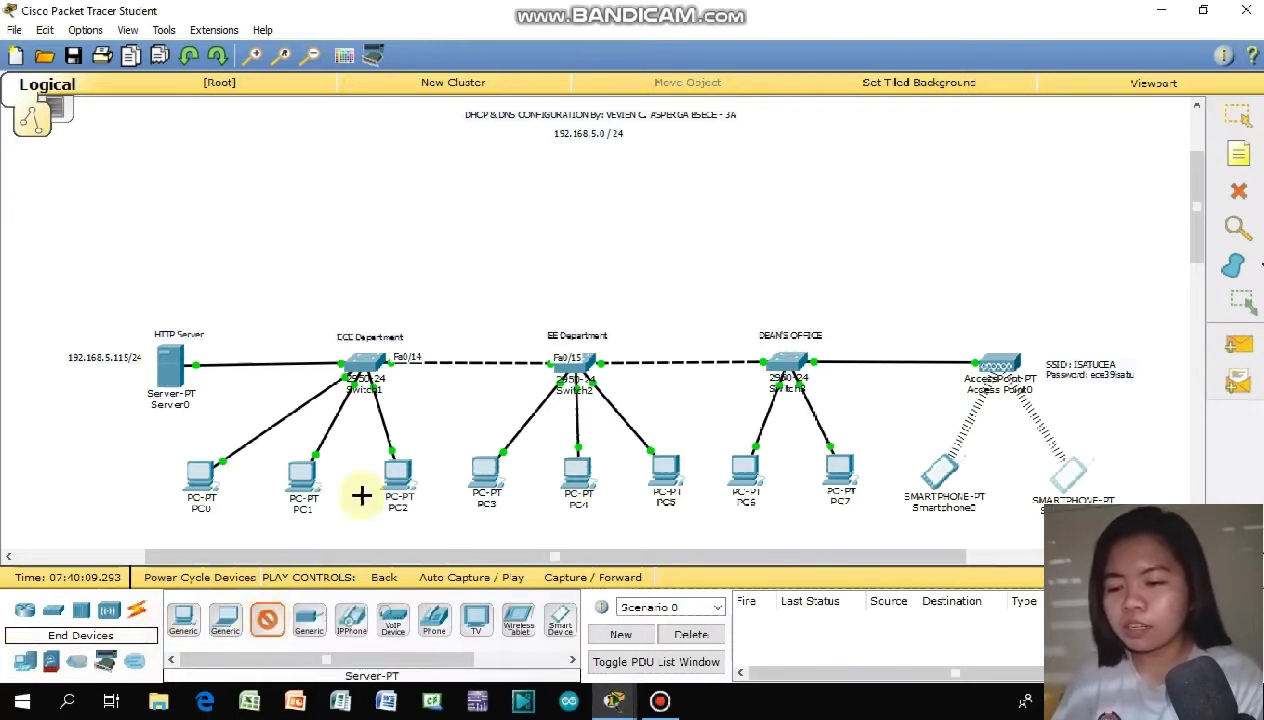
left_click(567, 238)
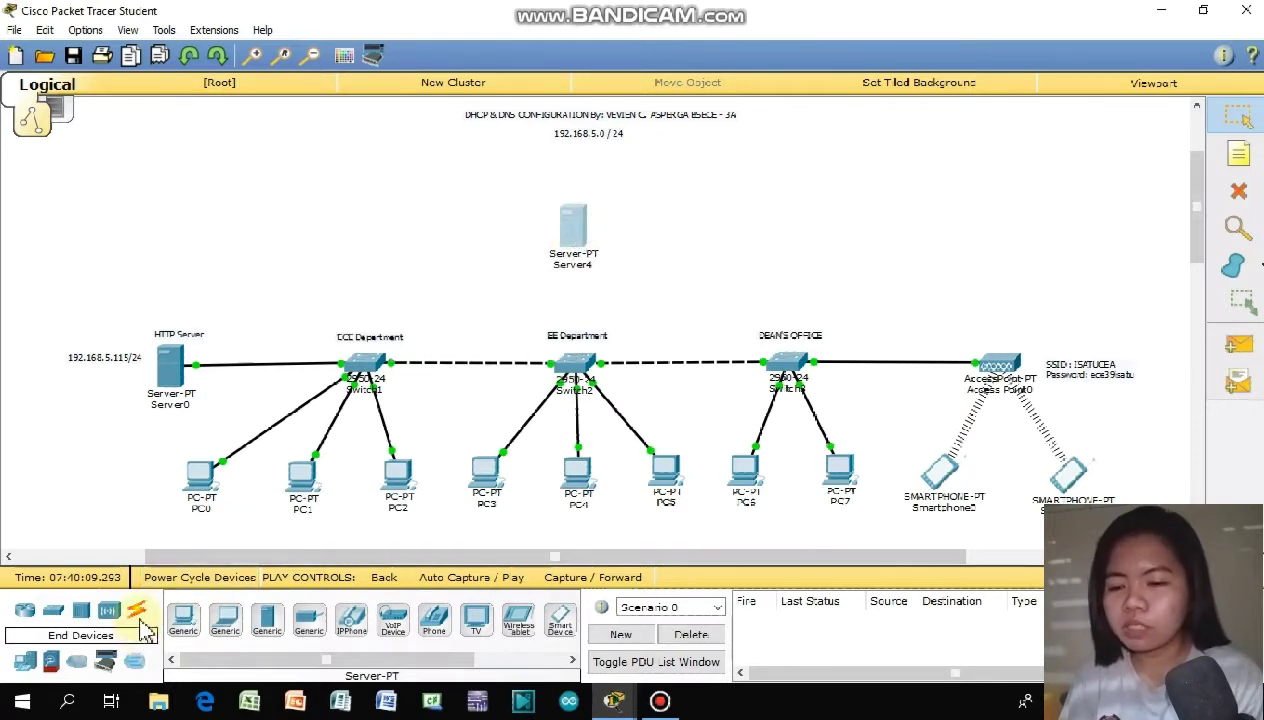
- Connect the new server to FastEthernet0/18 on the EE Department switch with a Copper Straight-Through cable
left_click(138, 612)
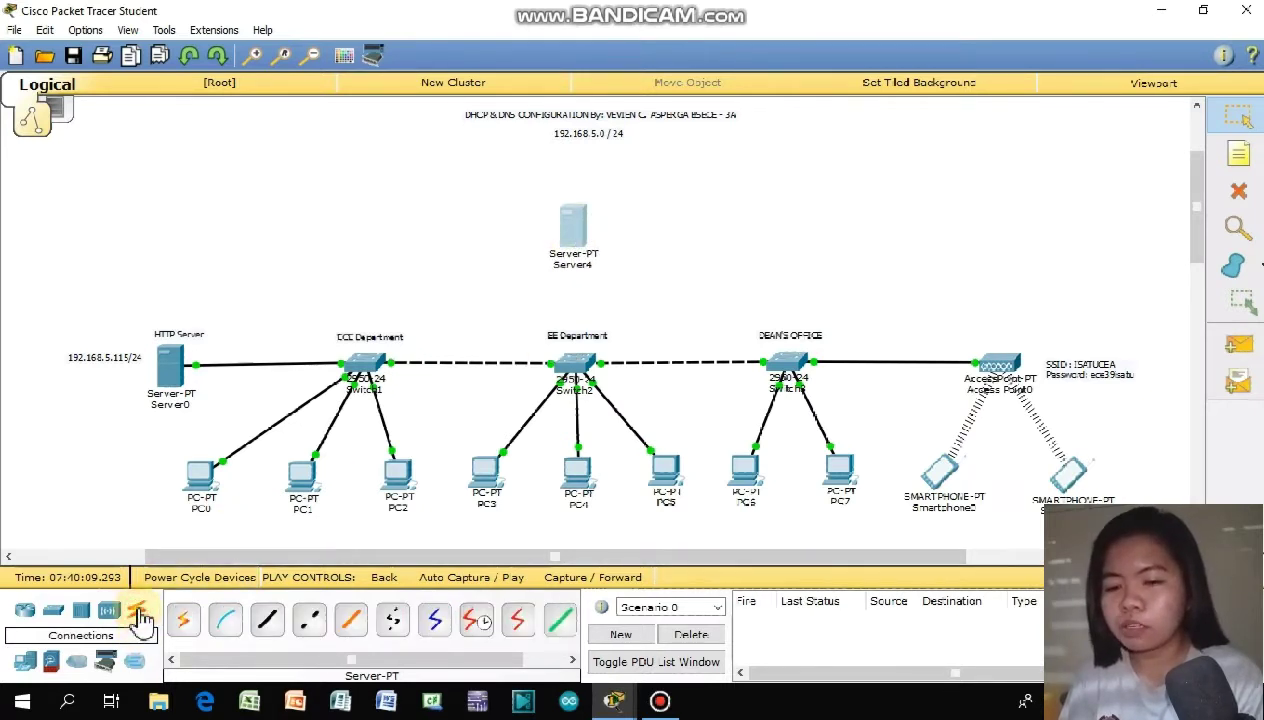
left_click(270, 625)
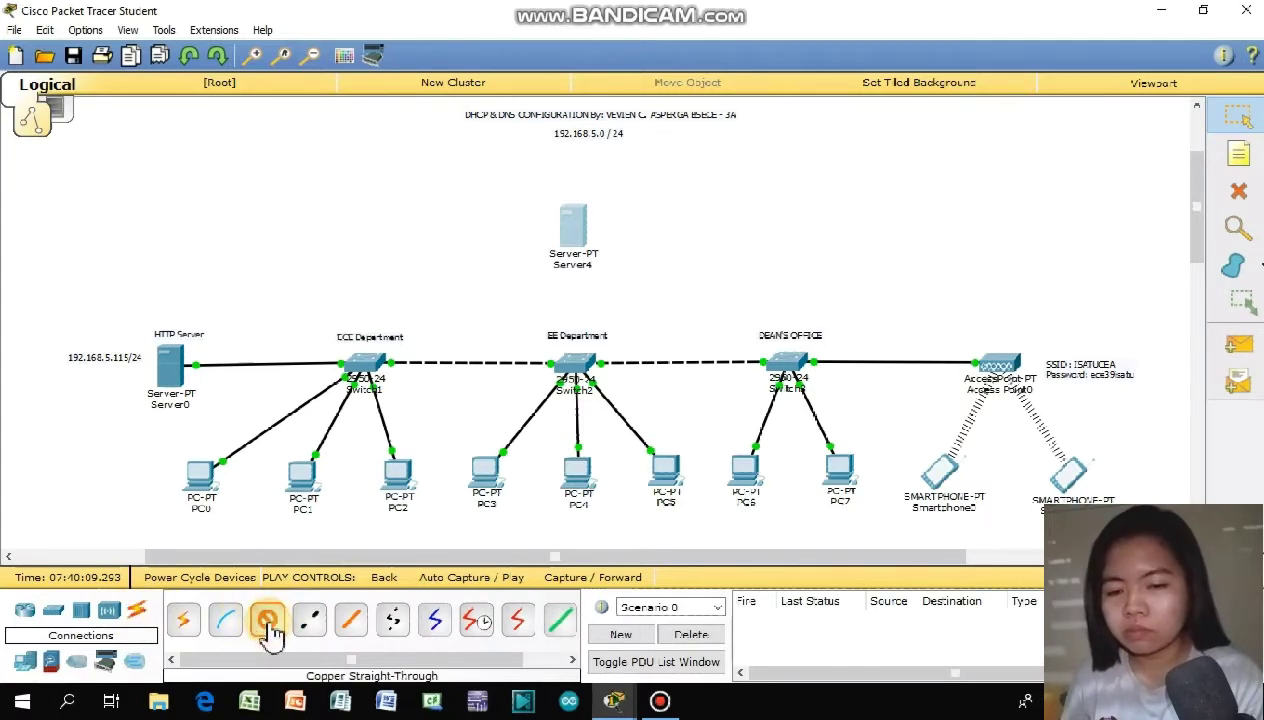
left_click(577, 226)
left_click(589, 243)
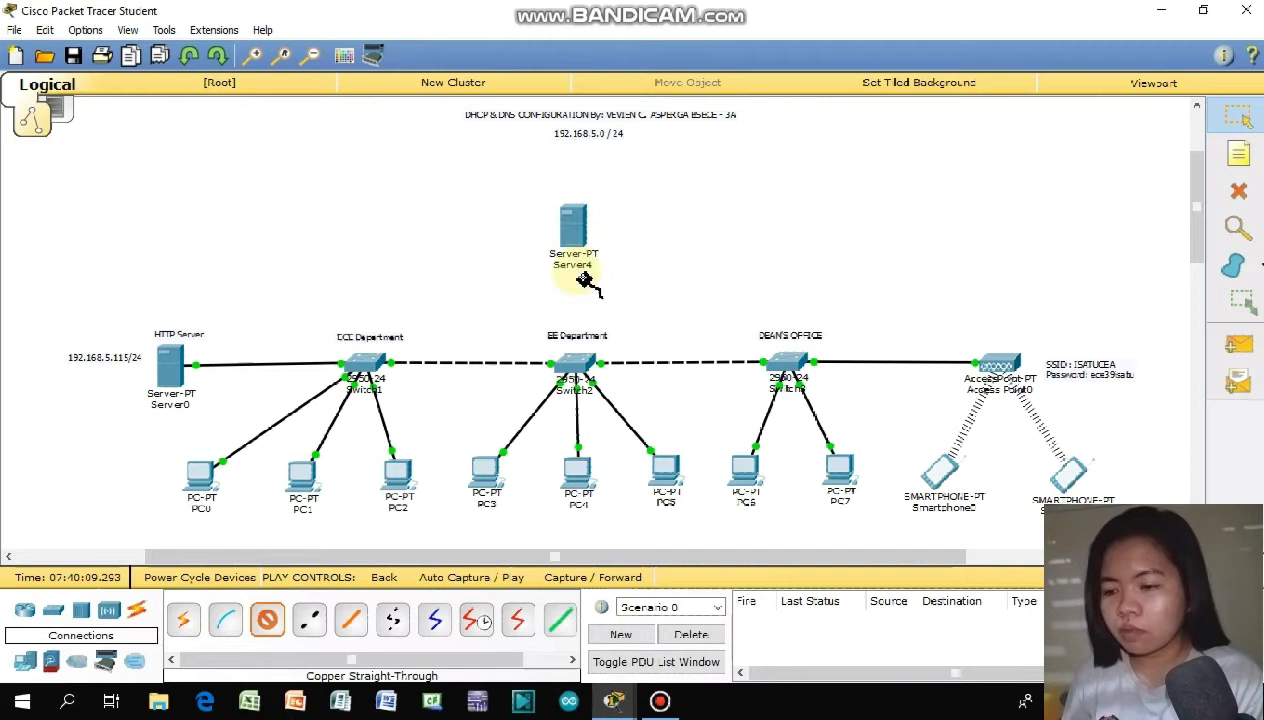
left_click(581, 367)
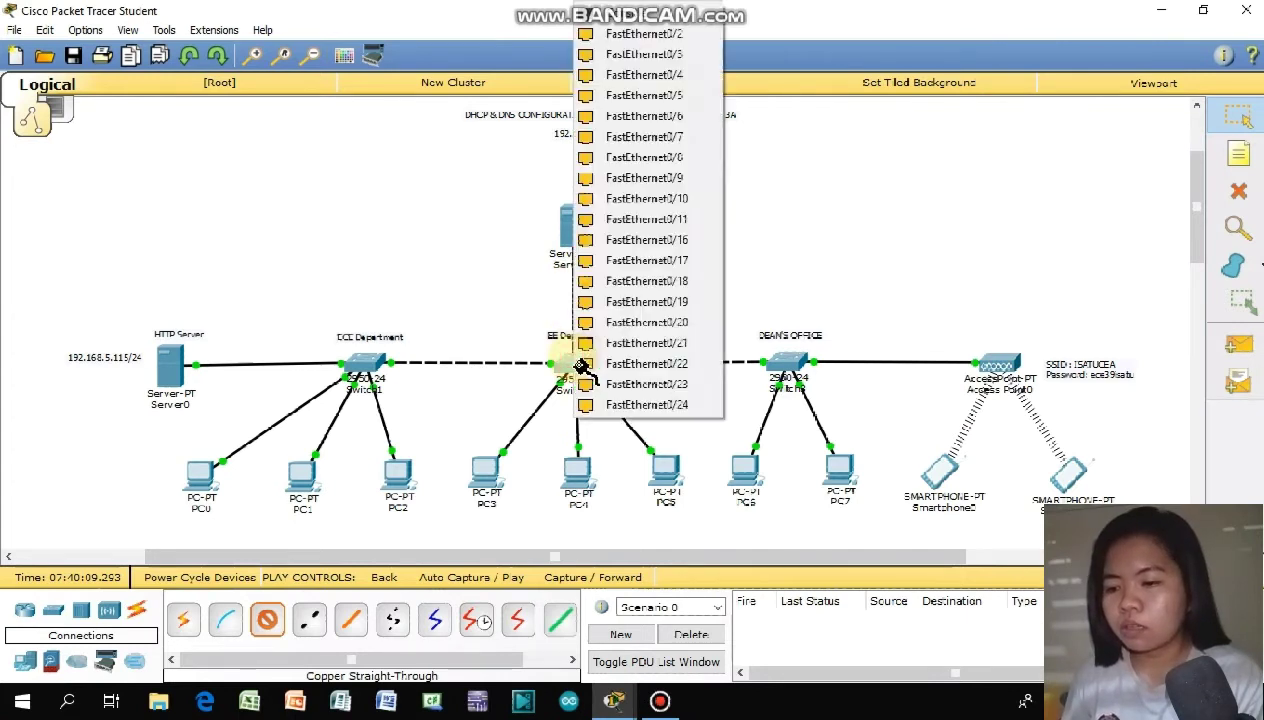
left_click(604, 276)
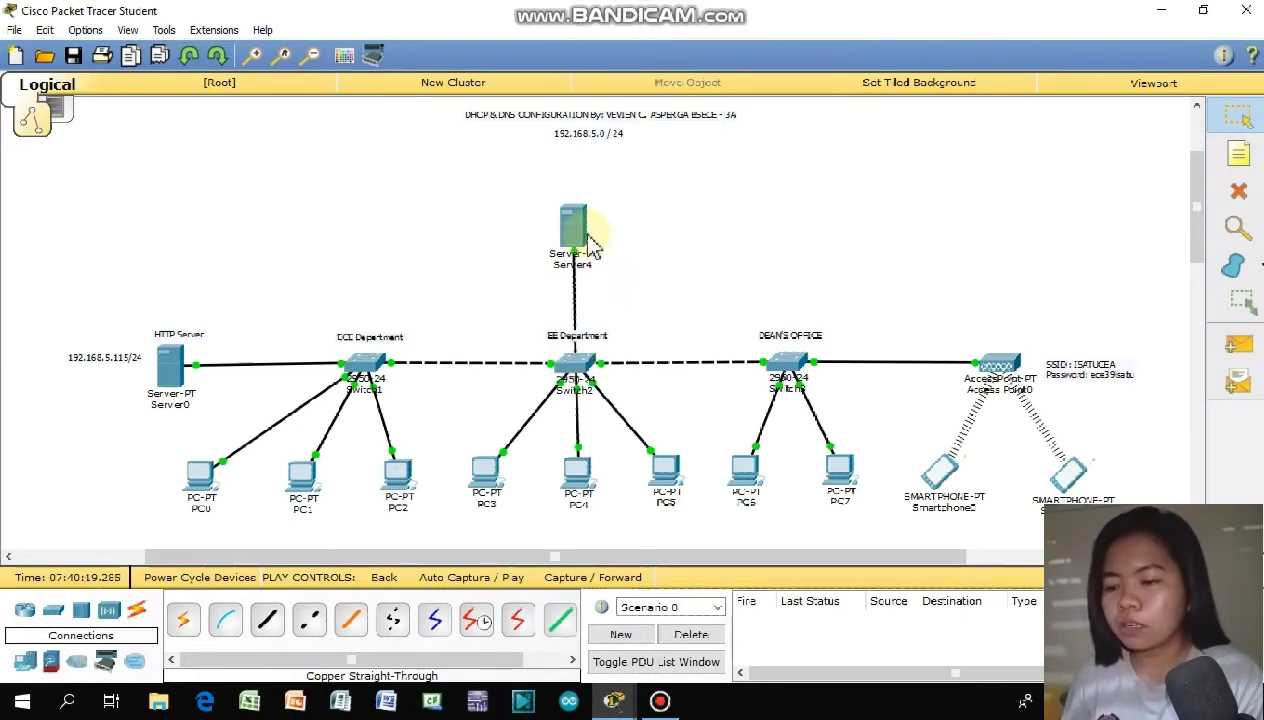
left_click(578, 236)
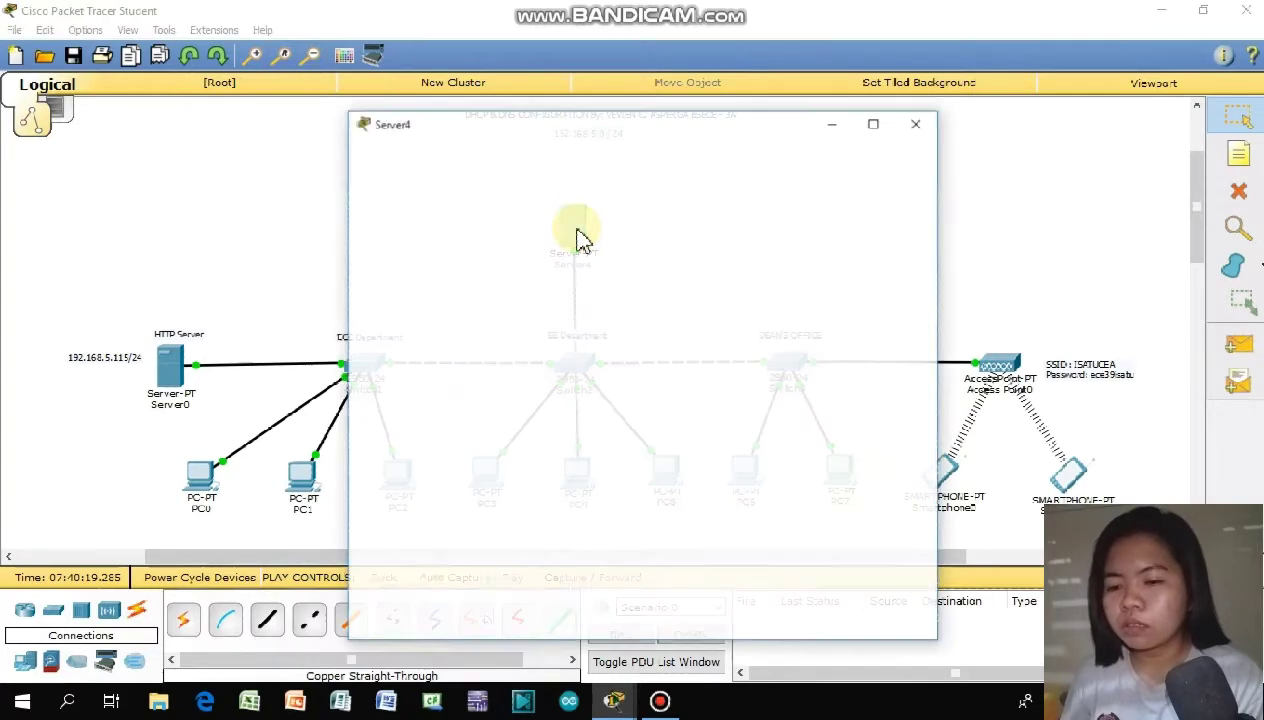
left_click(910, 123)
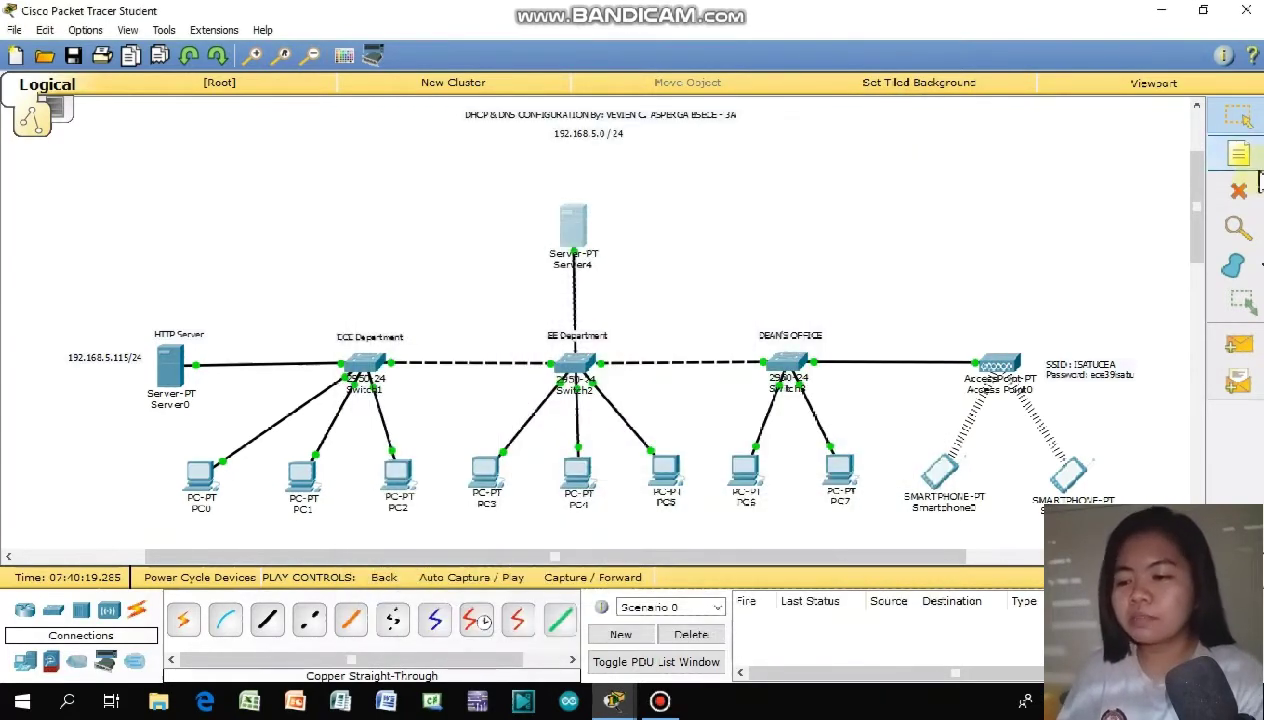
- Add a note reading "DHCP & DNS Server" beside the new server and move it close to the server icon
left_click(1245, 160)
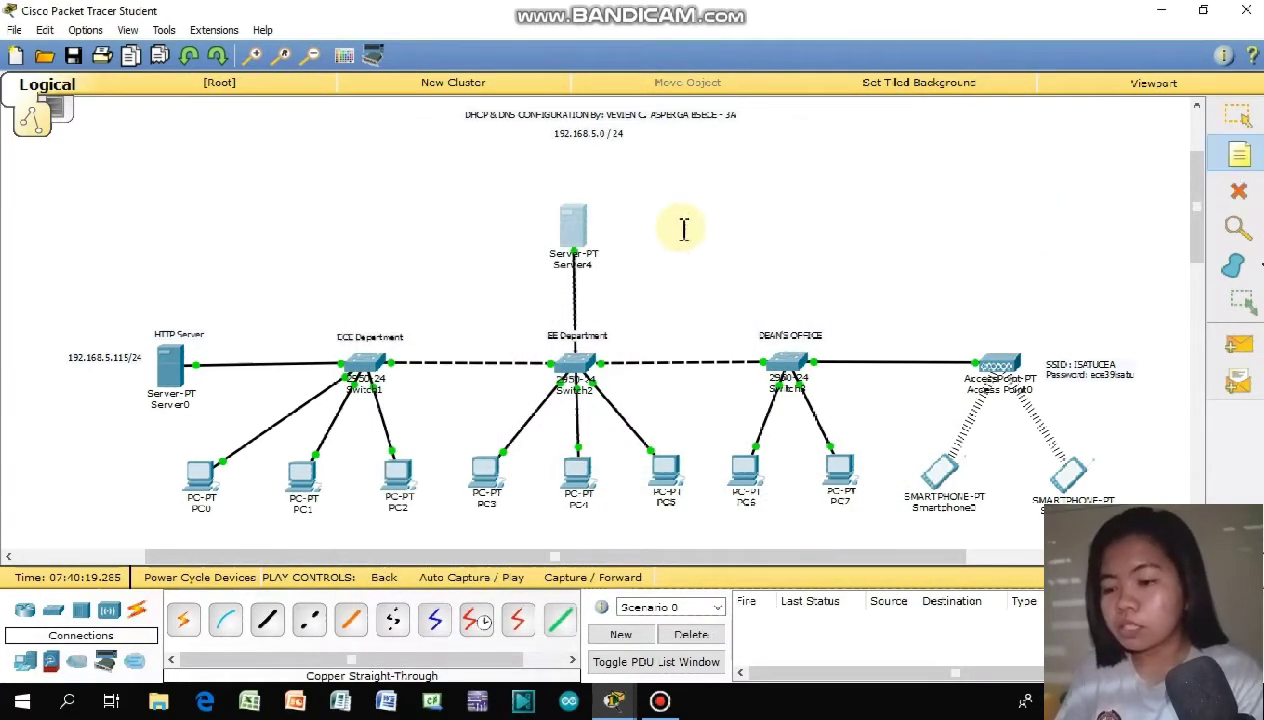
left_click(616, 229)
type("DHCP & DNS Server")
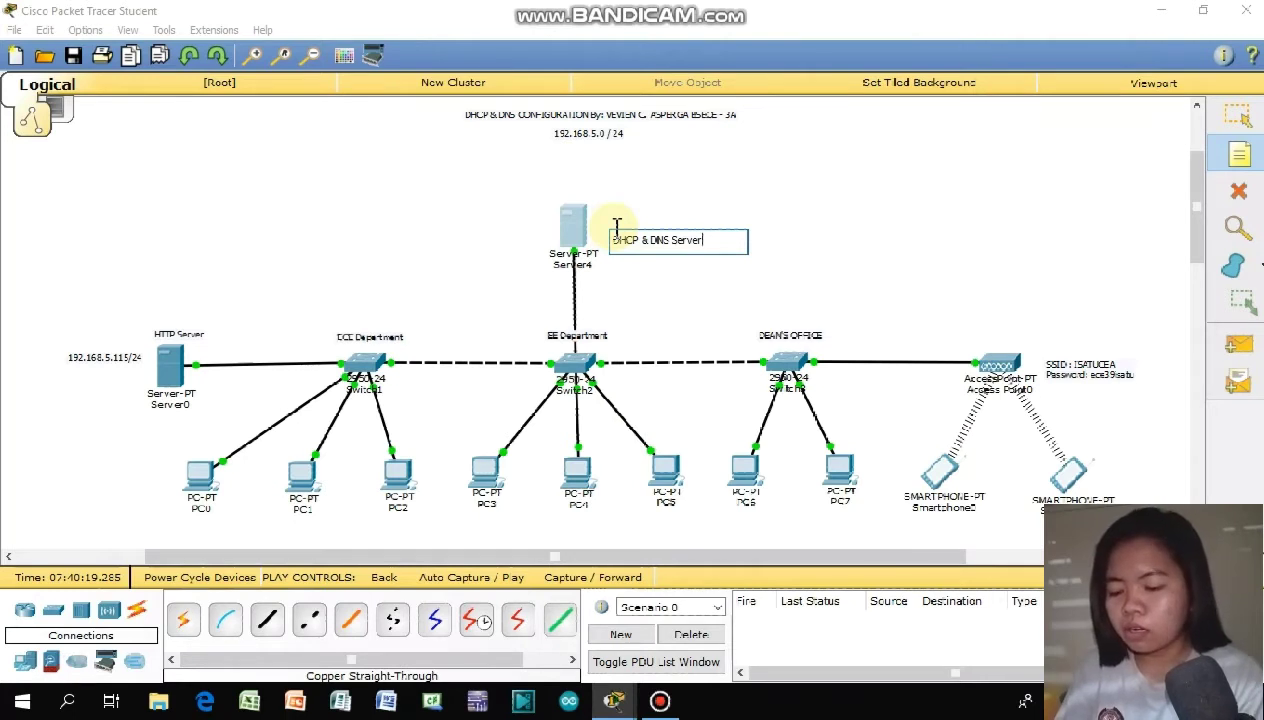
key("Escape")
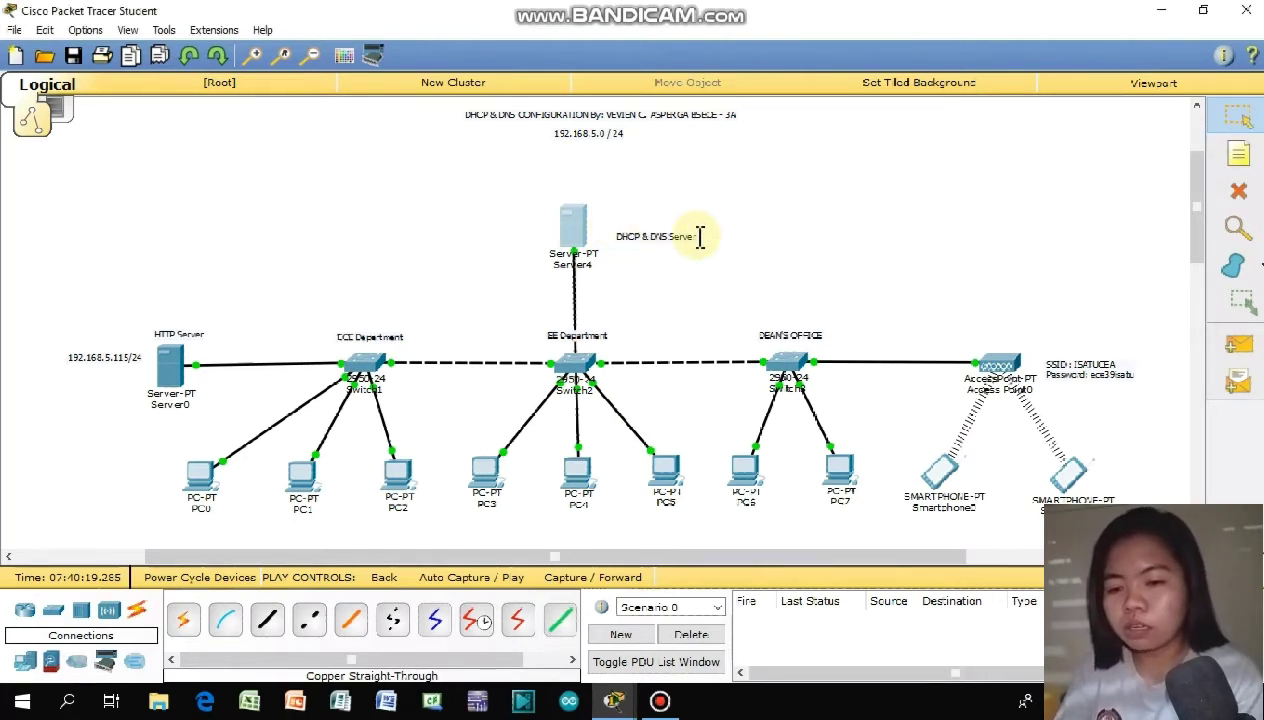
left_click_drag(668, 242, 657, 222)
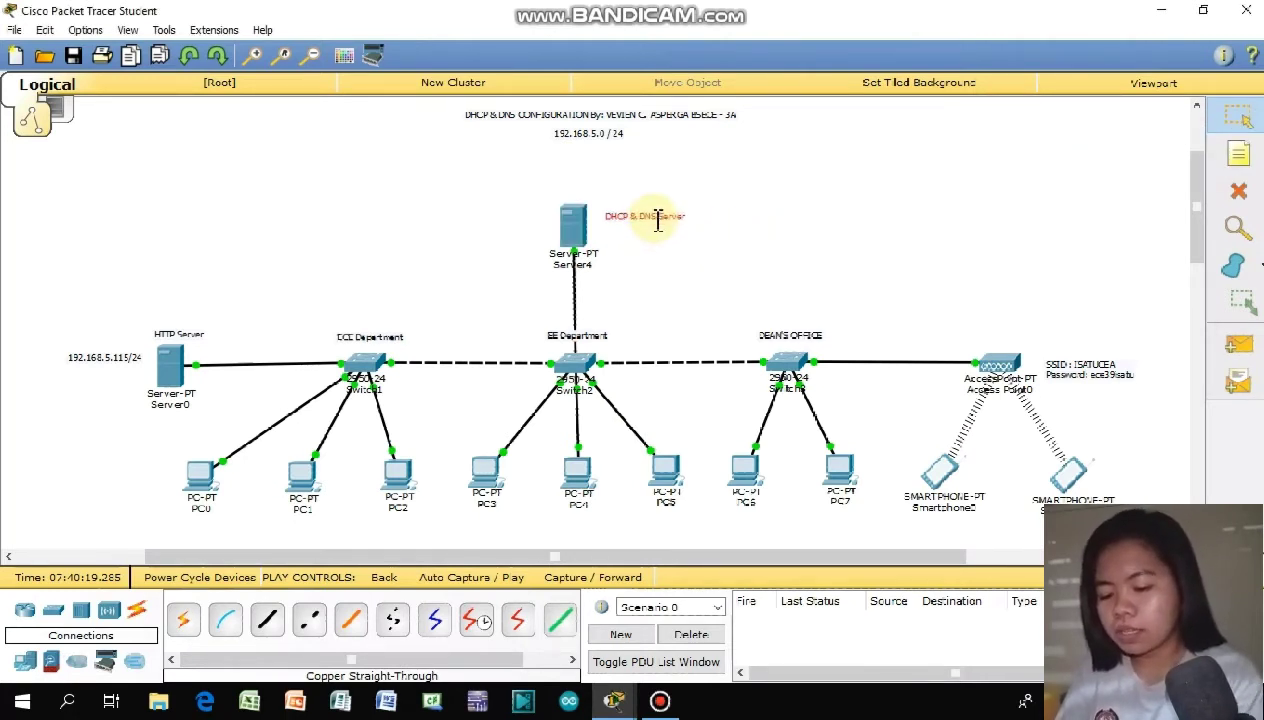
- Add a note with the IP address 192.168.5.1 directly below the "DHCP & DNS Server" label
left_click(1237, 153)
left_click(631, 232)
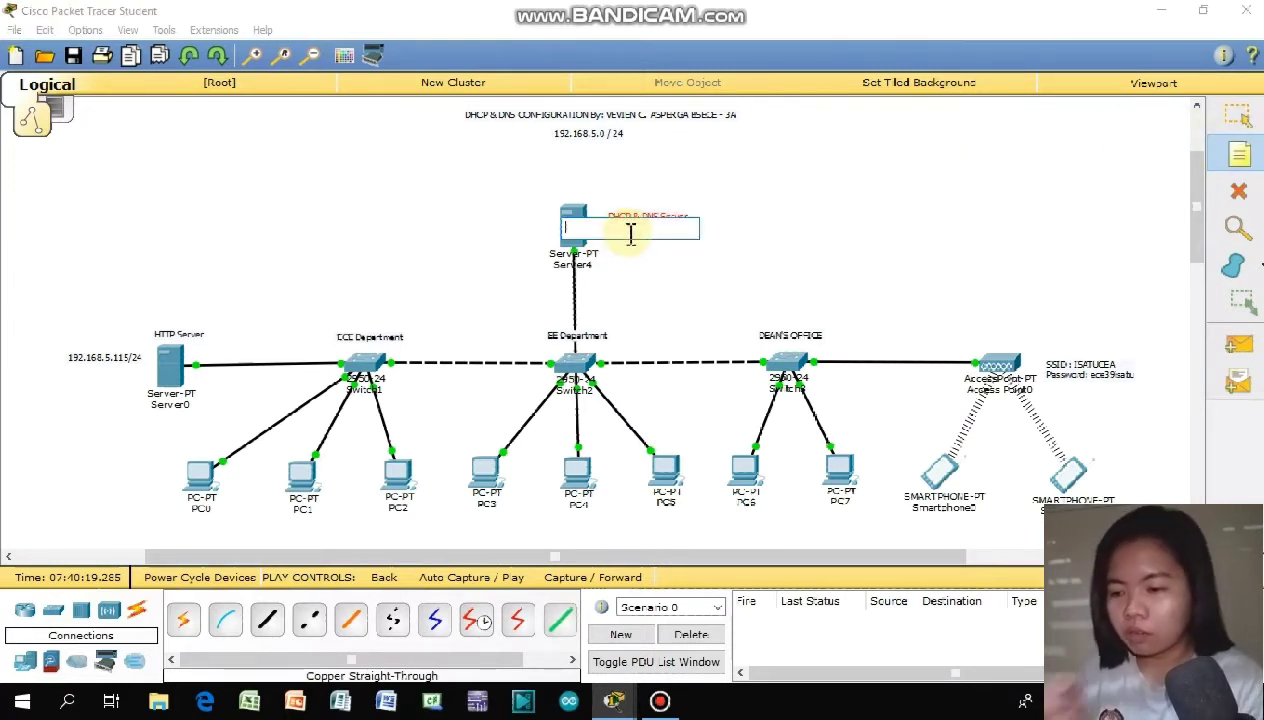
left_click(631, 235)
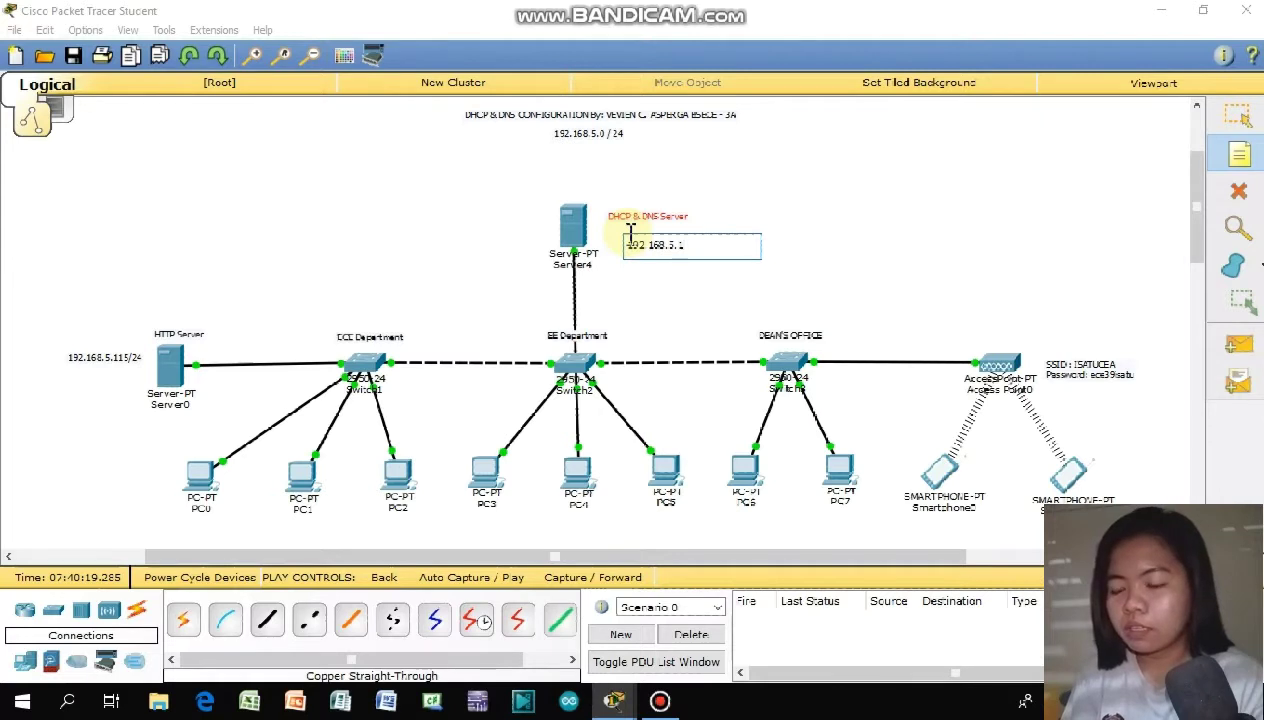
left_click(779, 240)
- Turn off the HTTP and HTTPS services on the new DHCP and DNS server
left_click(573, 227)
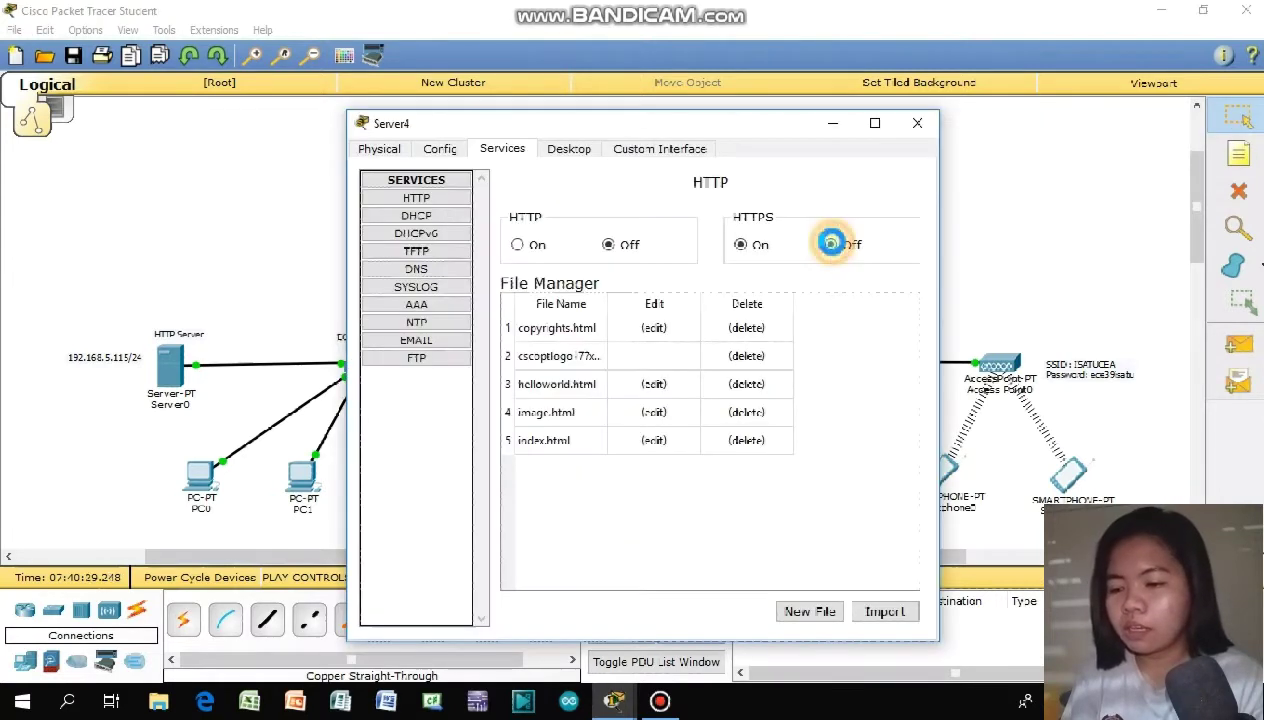
left_click(831, 243)
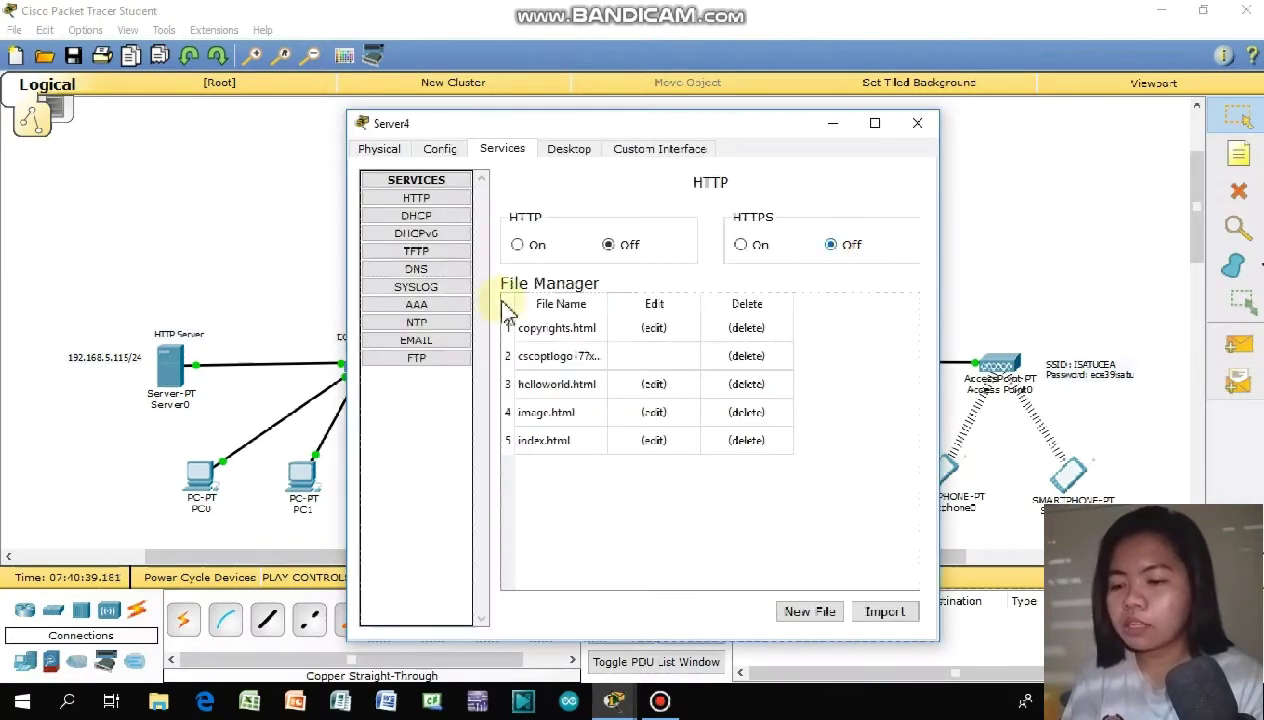
- Set the start IP address of the new server's DHCP pool serverPool to 192.168.5.125
left_click(420, 217)
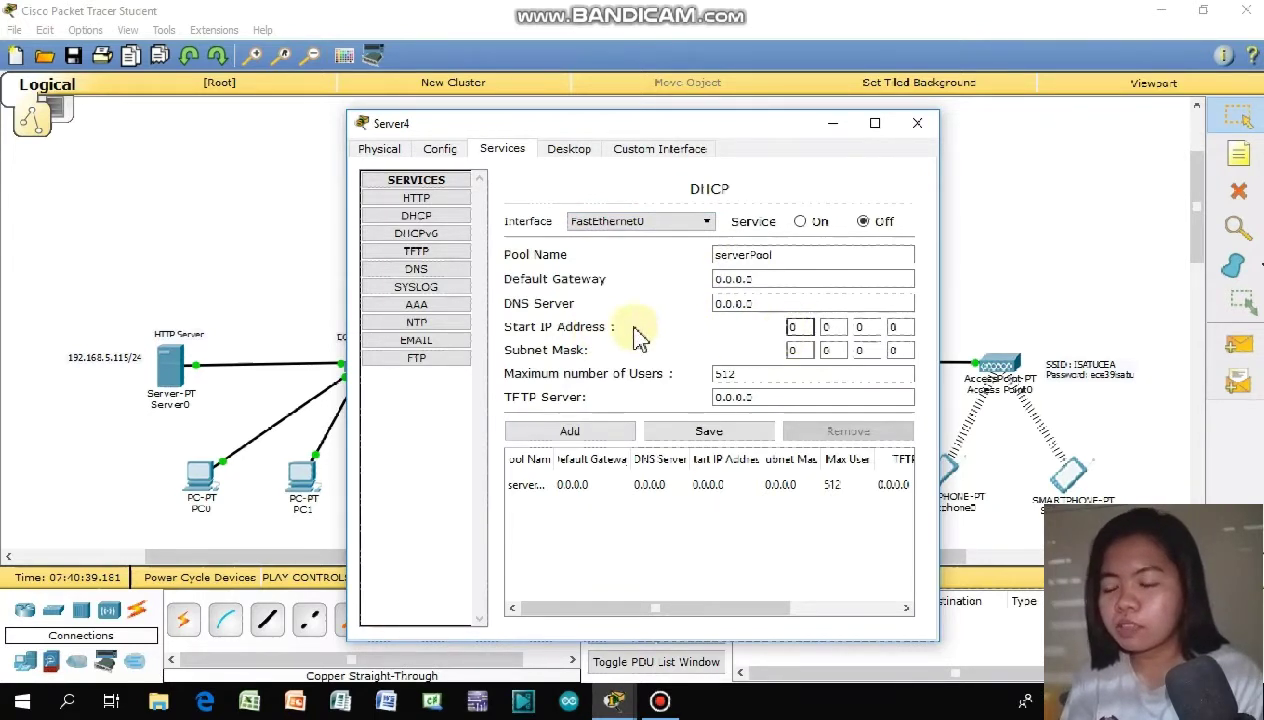
left_click(799, 327)
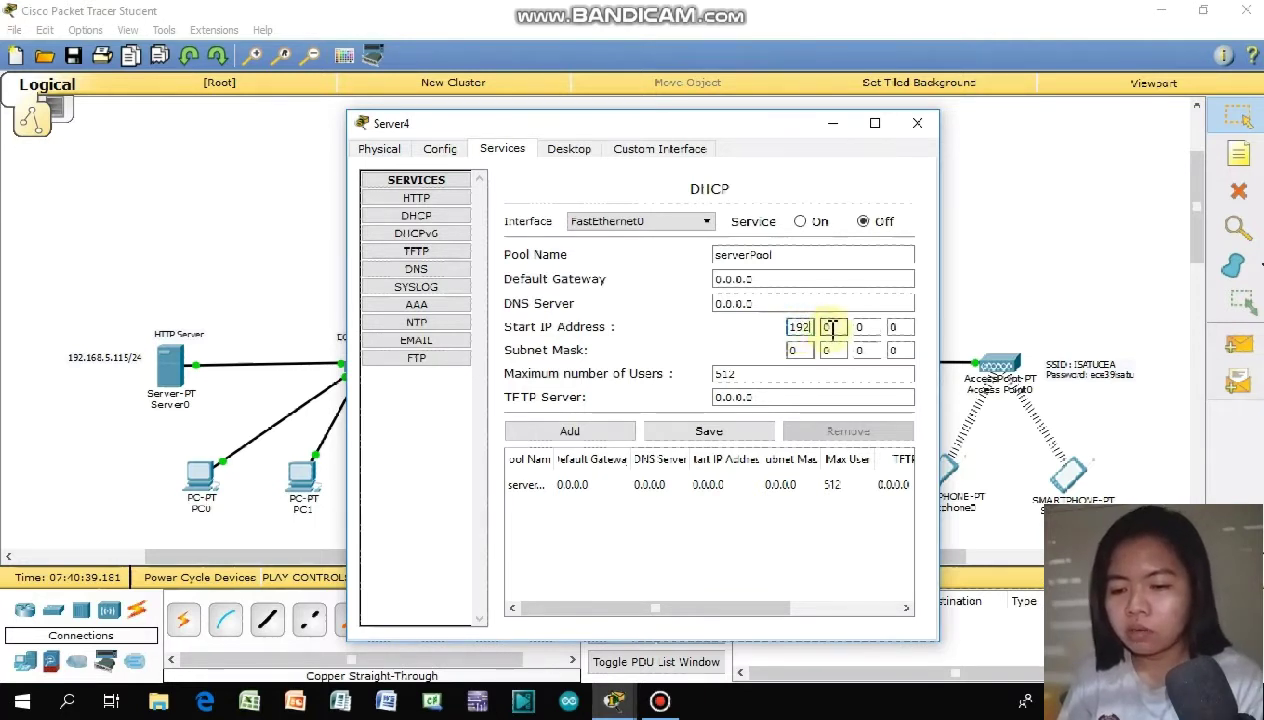
left_click(832, 327)
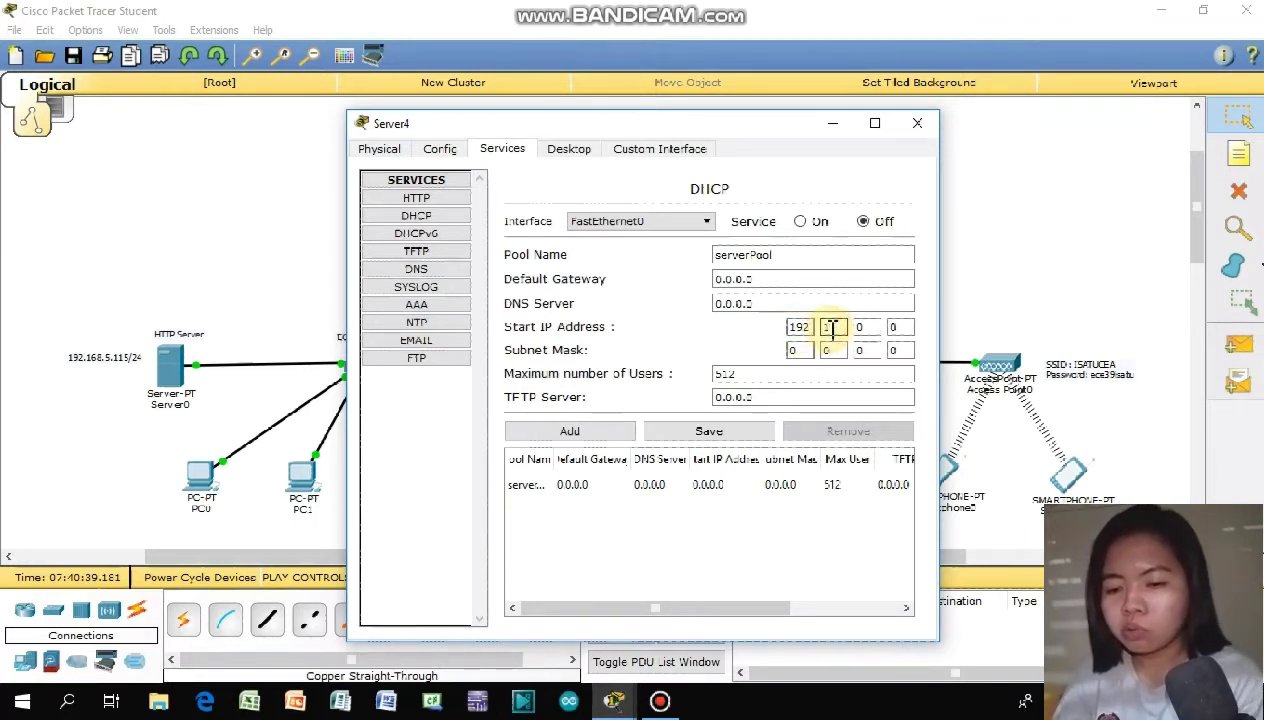
type("168")
left_click(860, 333)
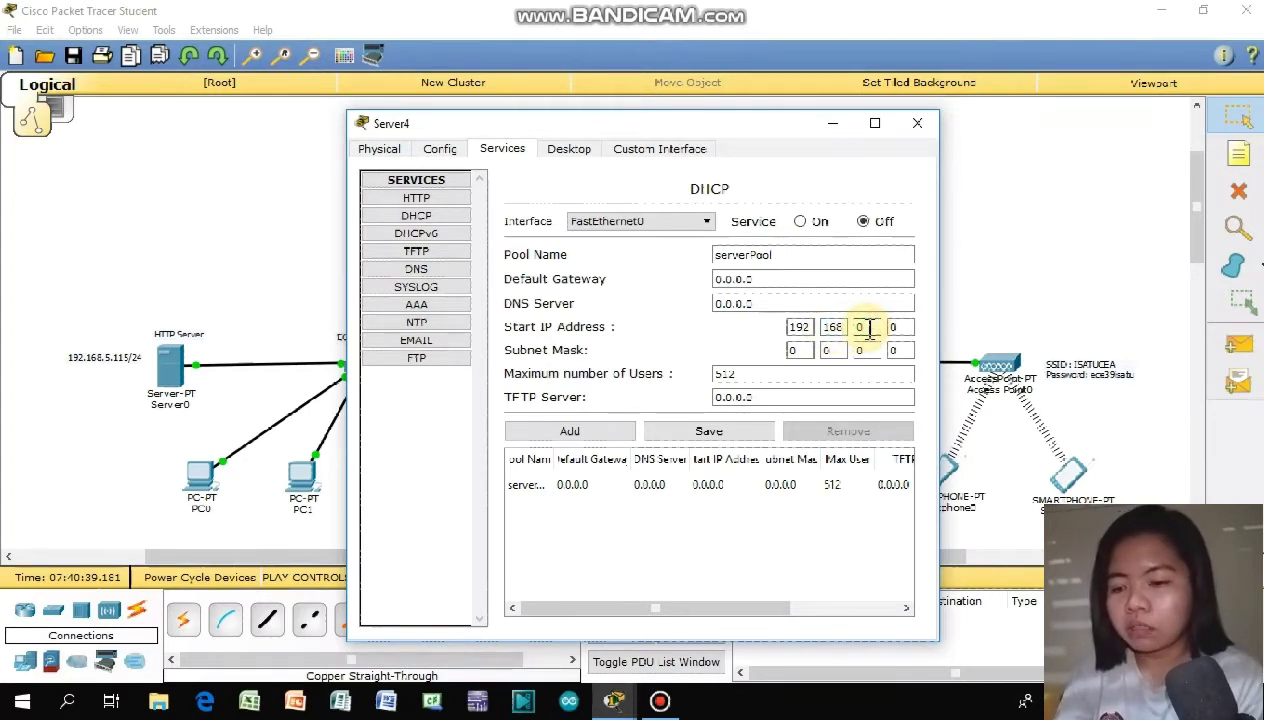
left_click(899, 327)
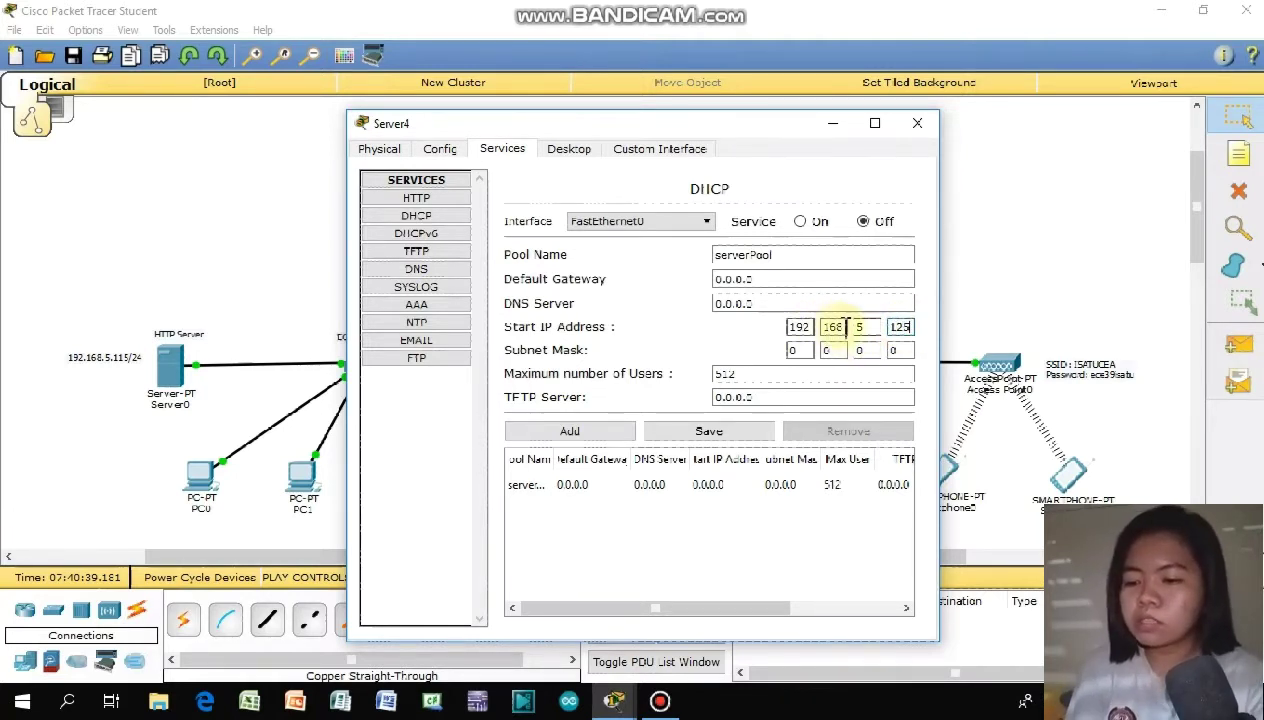
left_click(802, 347)
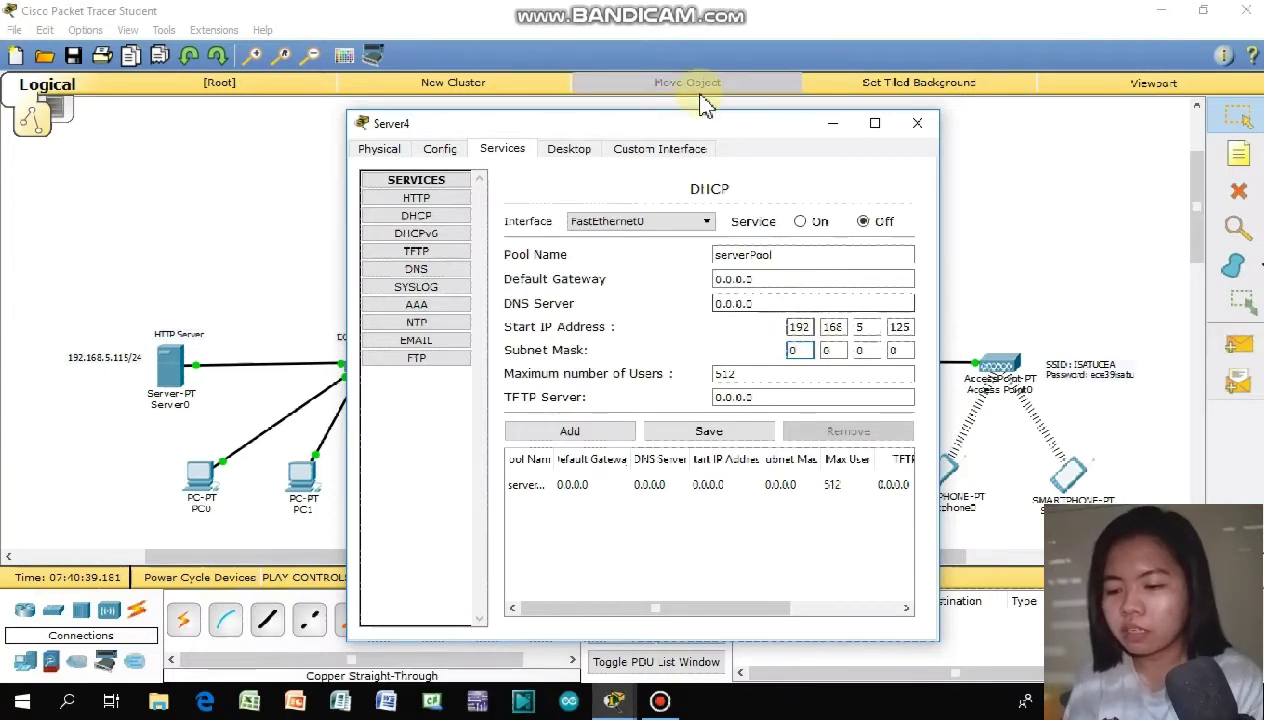
- Set the DNS server of the DHCP pool to 192.168.5.1 and save the pool
left_click_drag(712, 125, 338, 96)
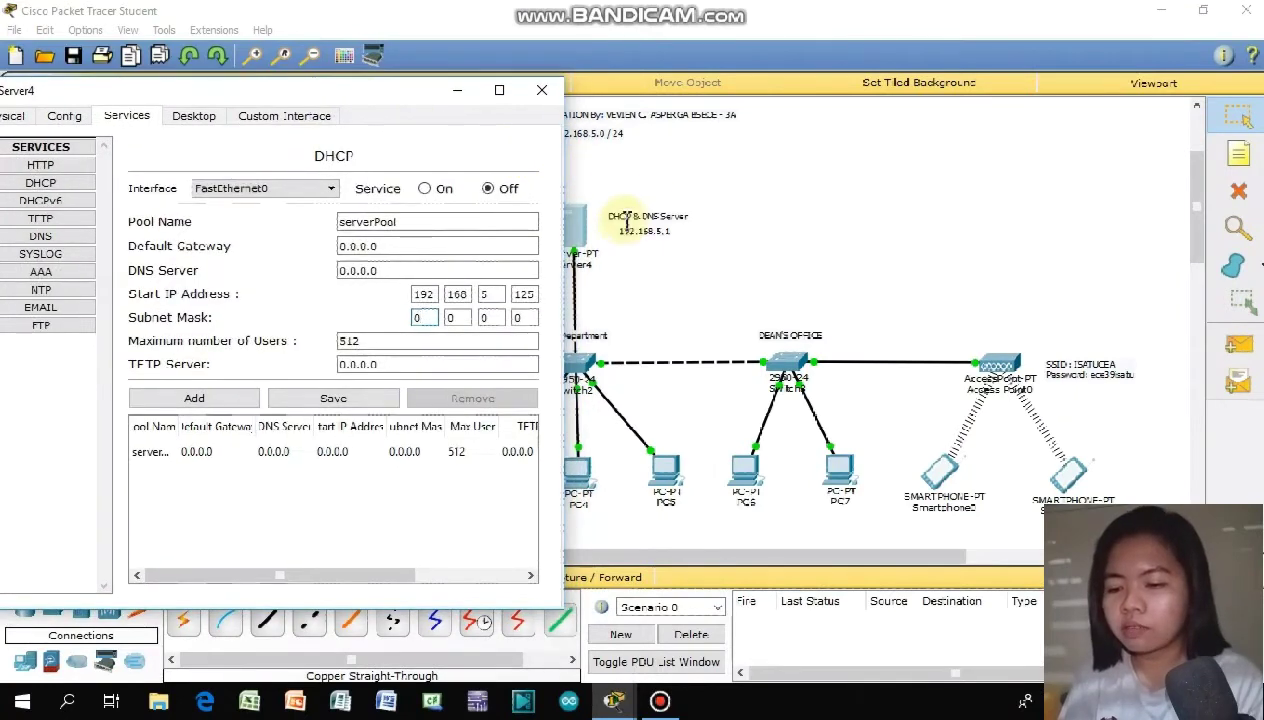
left_click(676, 234)
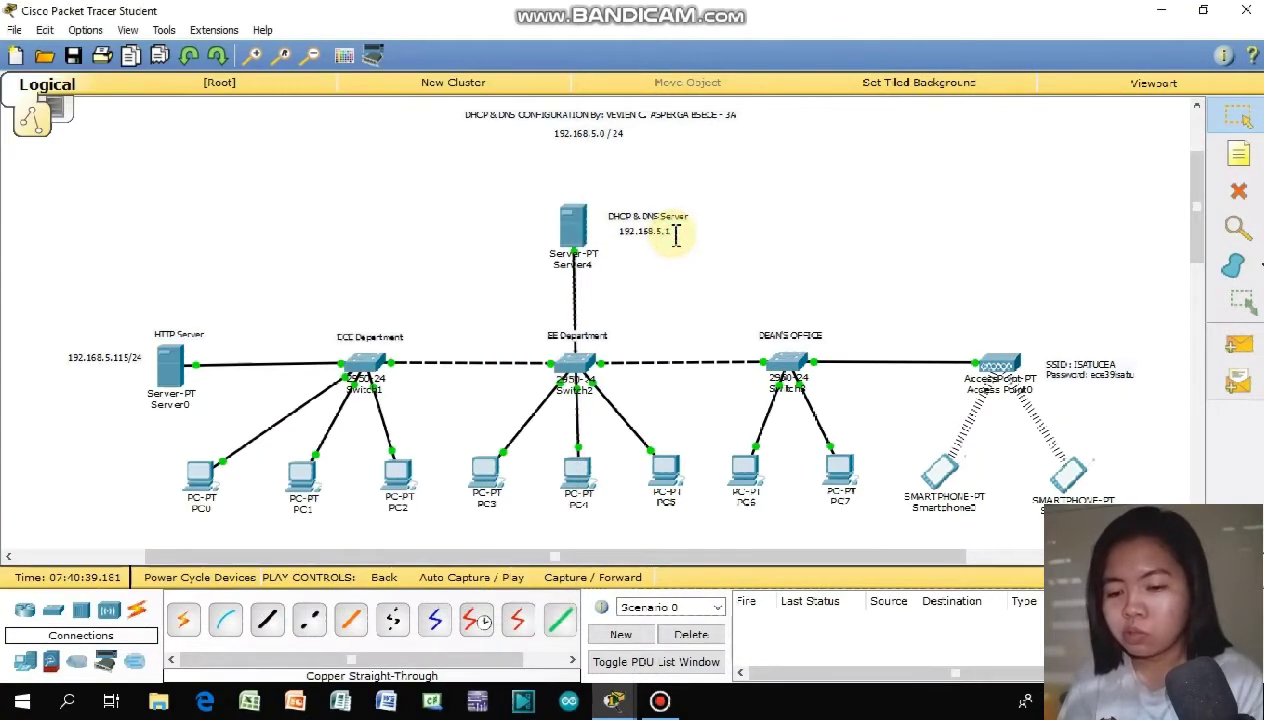
left_click(575, 222)
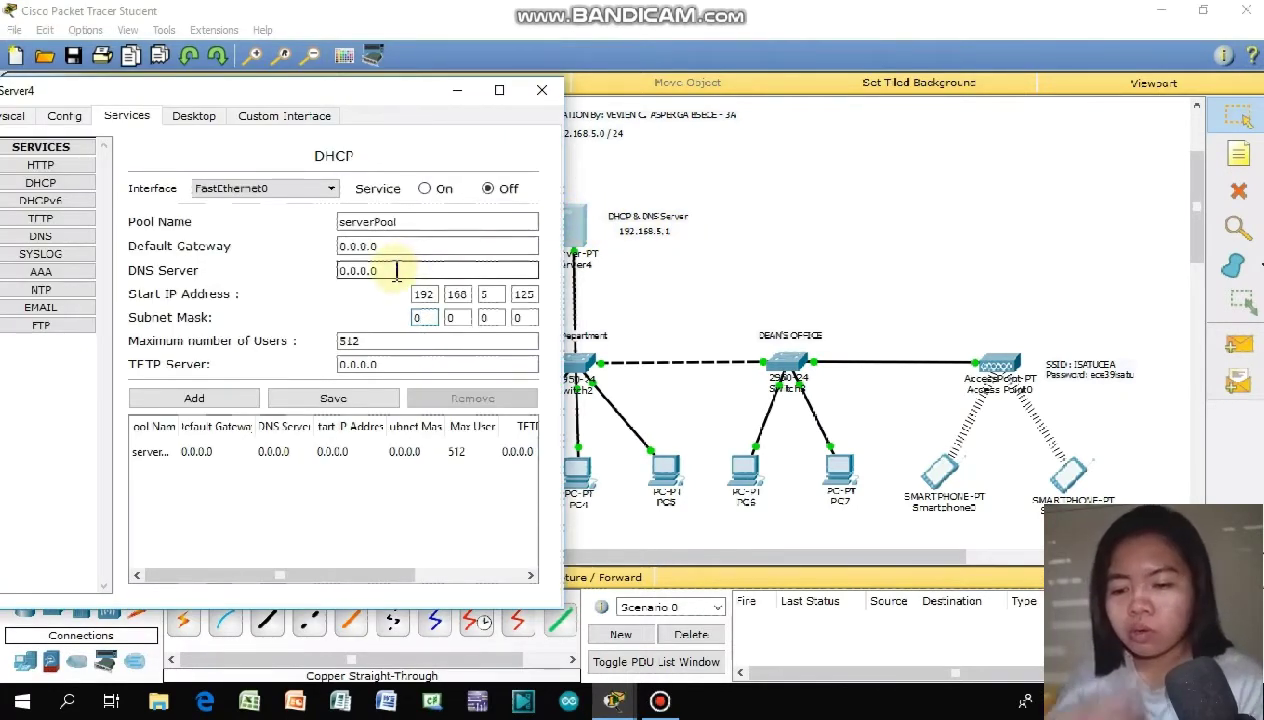
left_click_drag(392, 268, 334, 266)
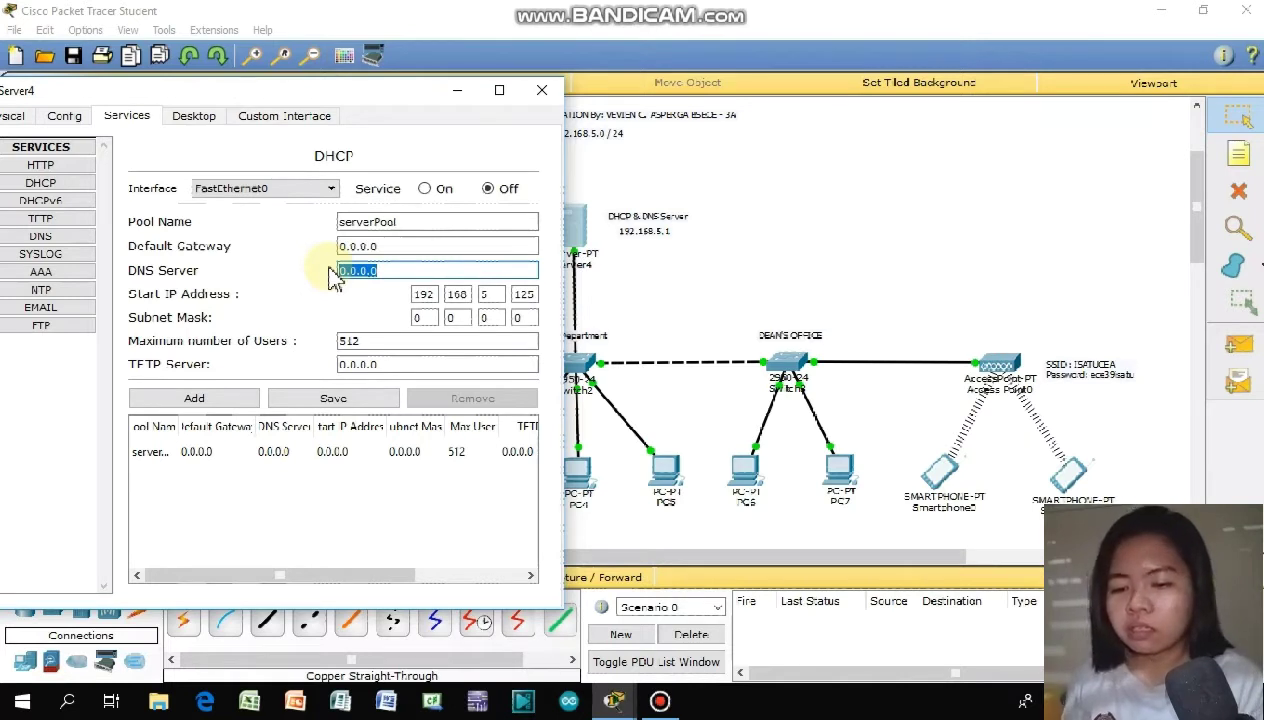
type("192.163.5.1")
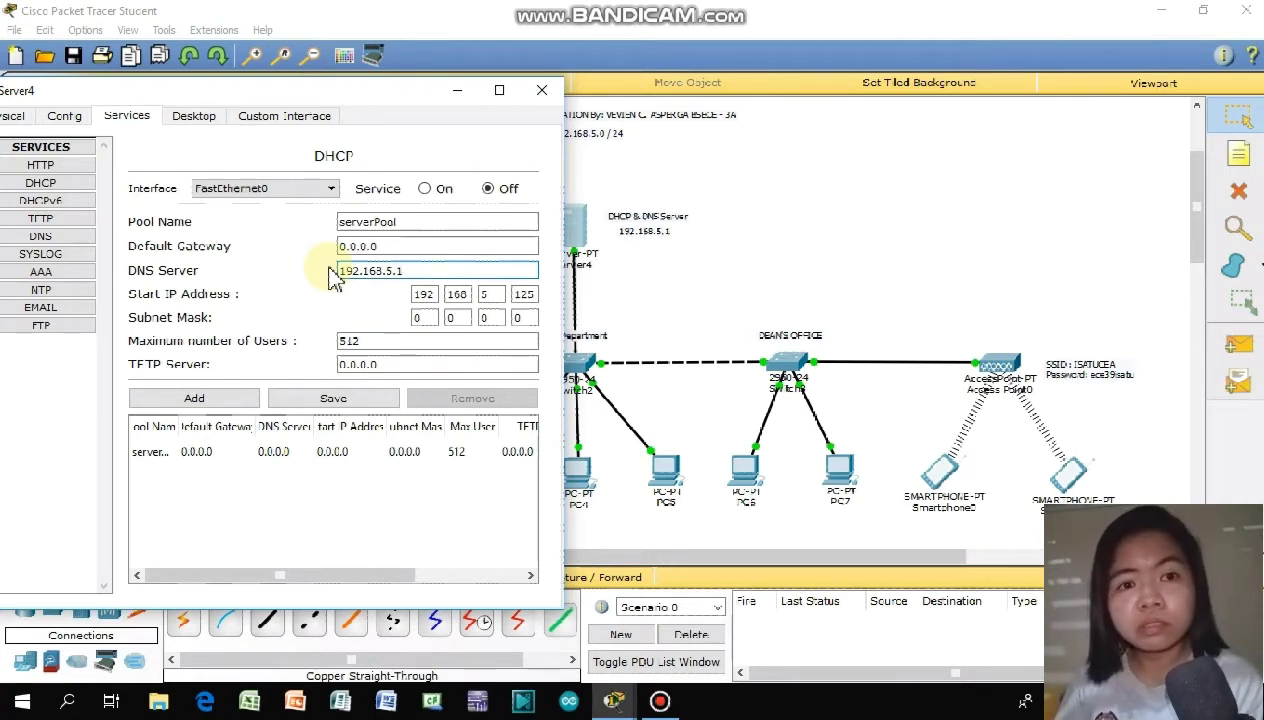
left_click(359, 400)
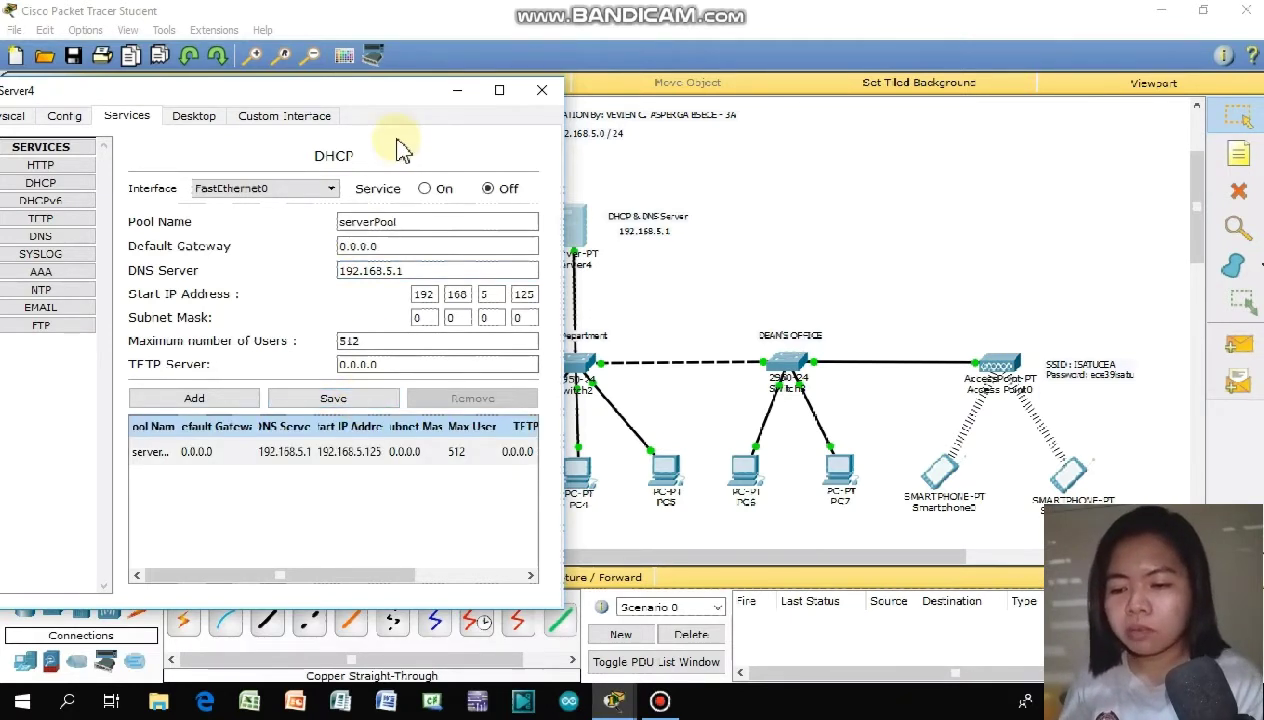
- Turn on the DHCP service for FastEthernet0, save the serverPool settings and close the server's configuration window
left_click(425, 190)
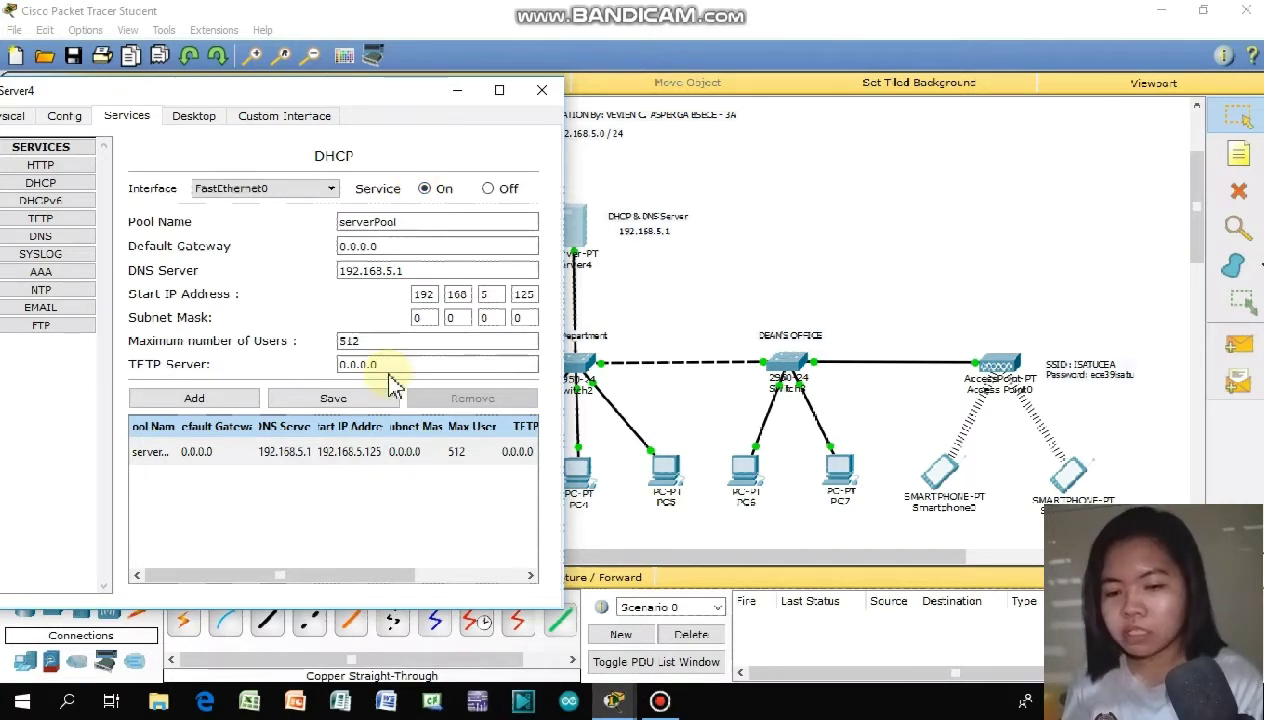
left_click(352, 398)
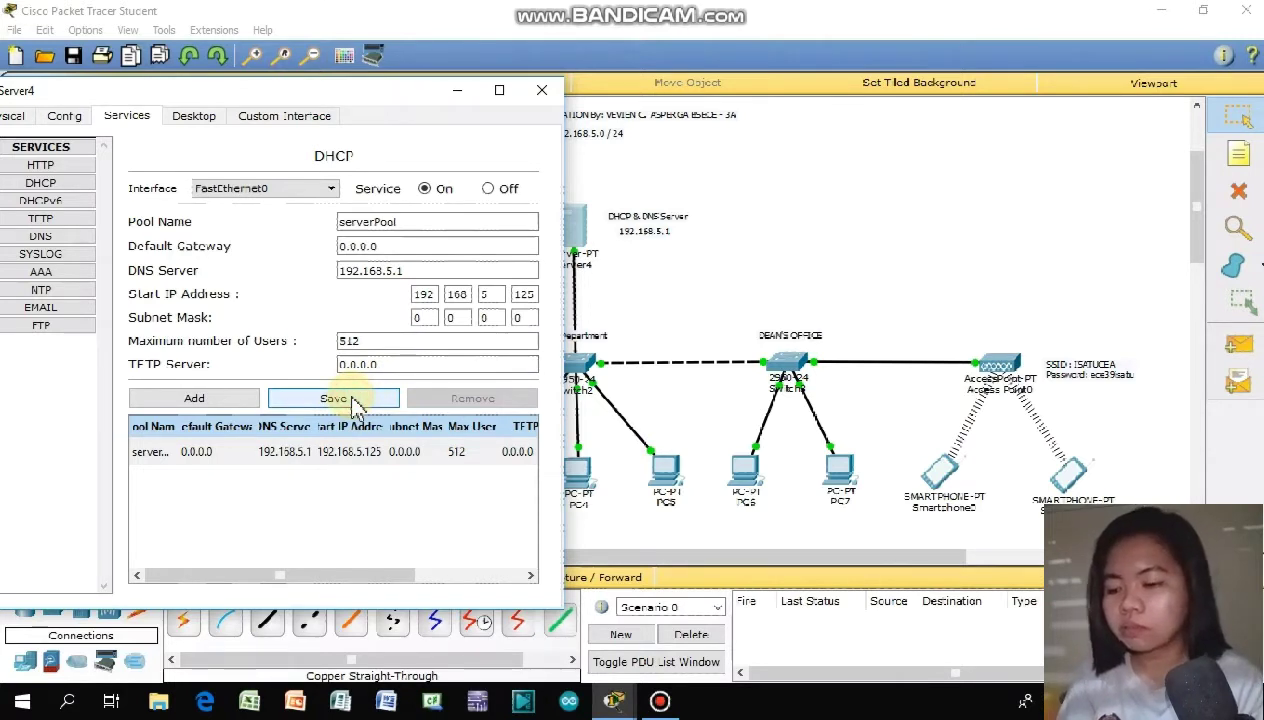
left_click(352, 399)
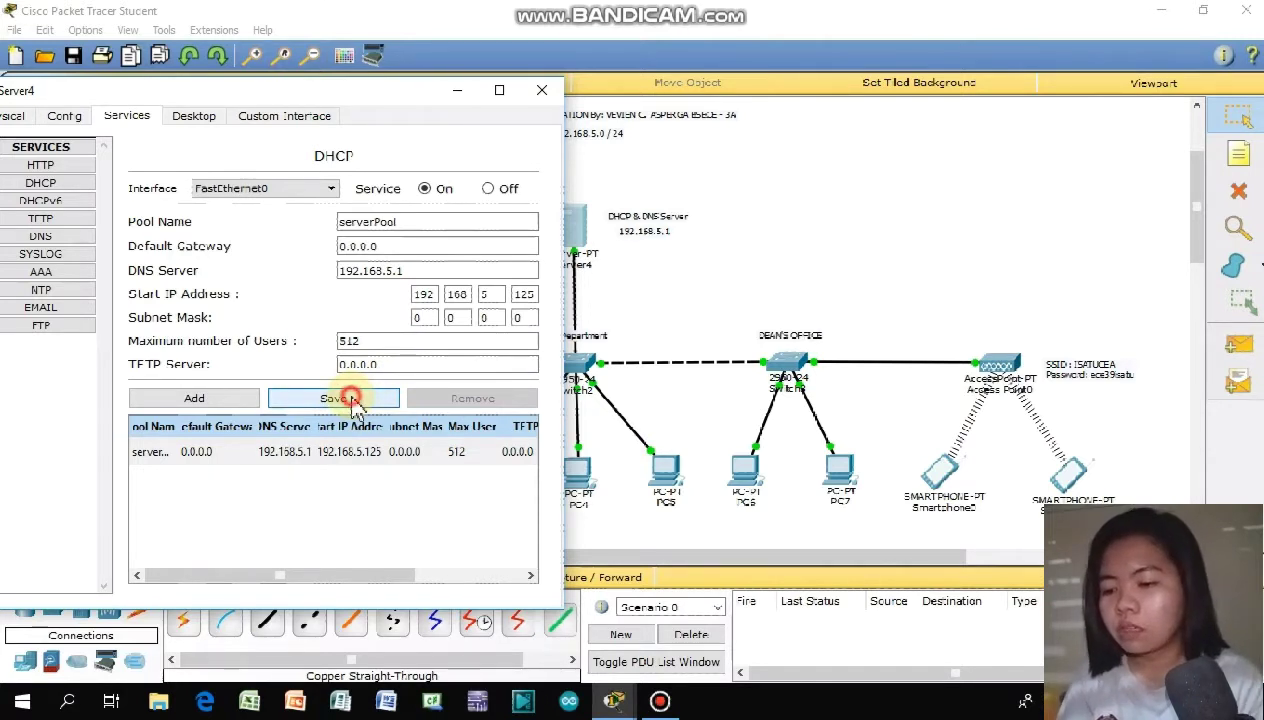
left_click(426, 190)
left_click(343, 399)
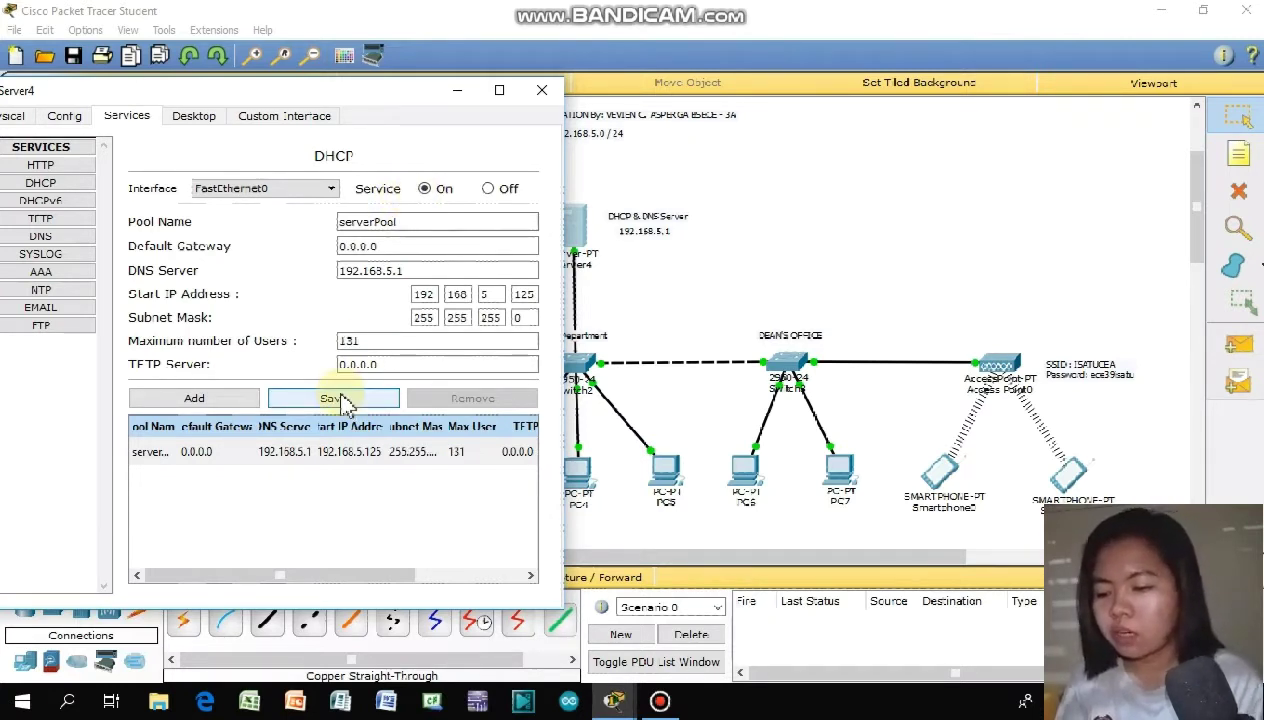
left_click(361, 340)
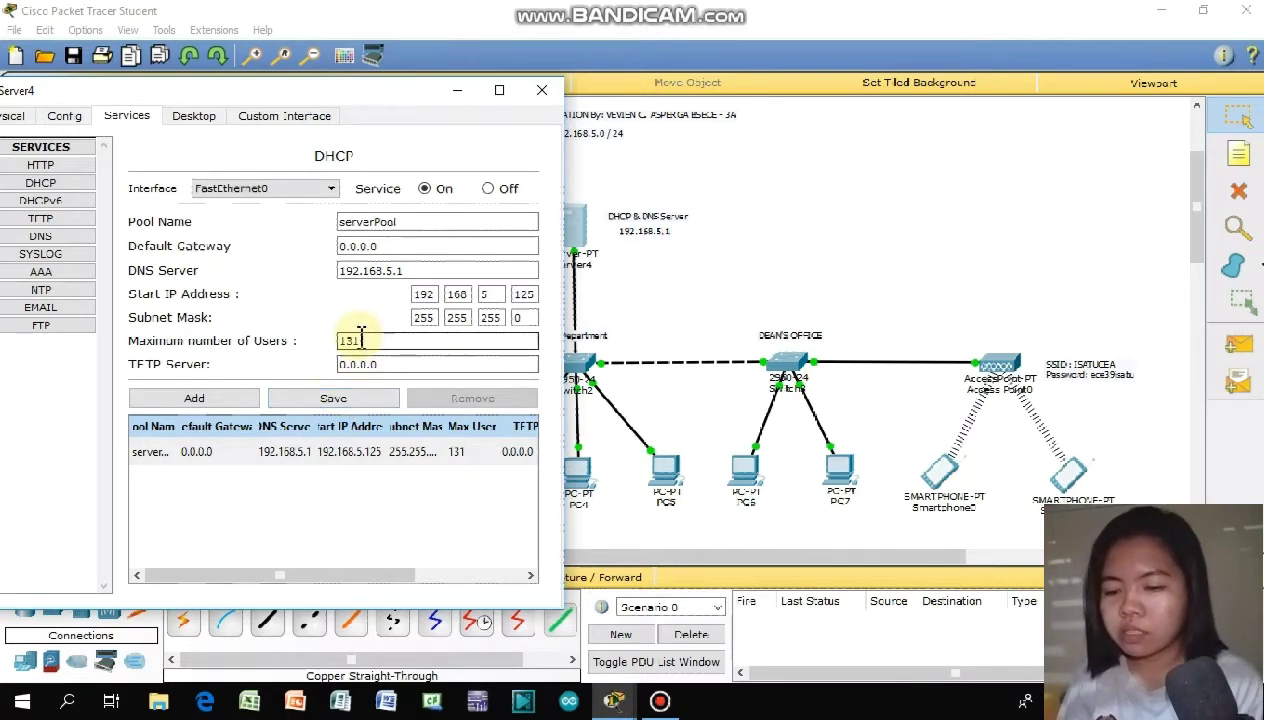
left_click(541, 90)
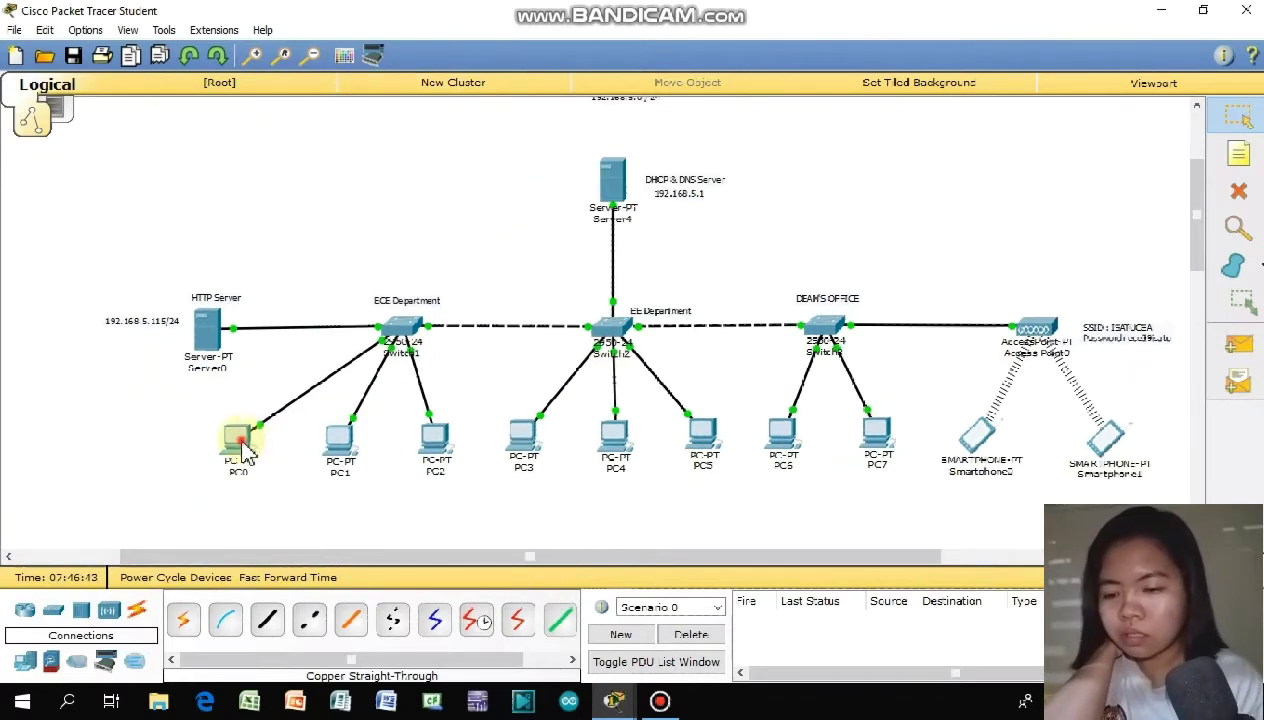
- Renew PC0's IPv4 address from the DHCP server by switching its configuration to static and back to DHCP, and minimize its window
left_click(245, 452)
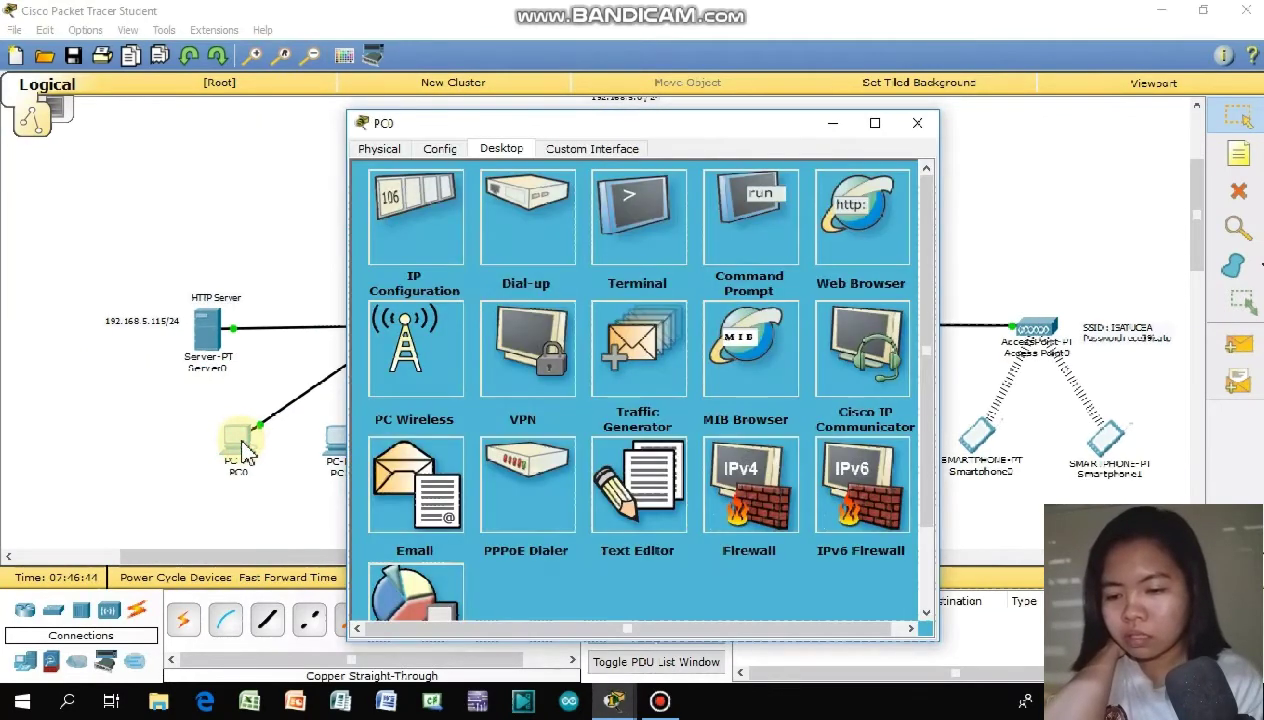
left_click(423, 231)
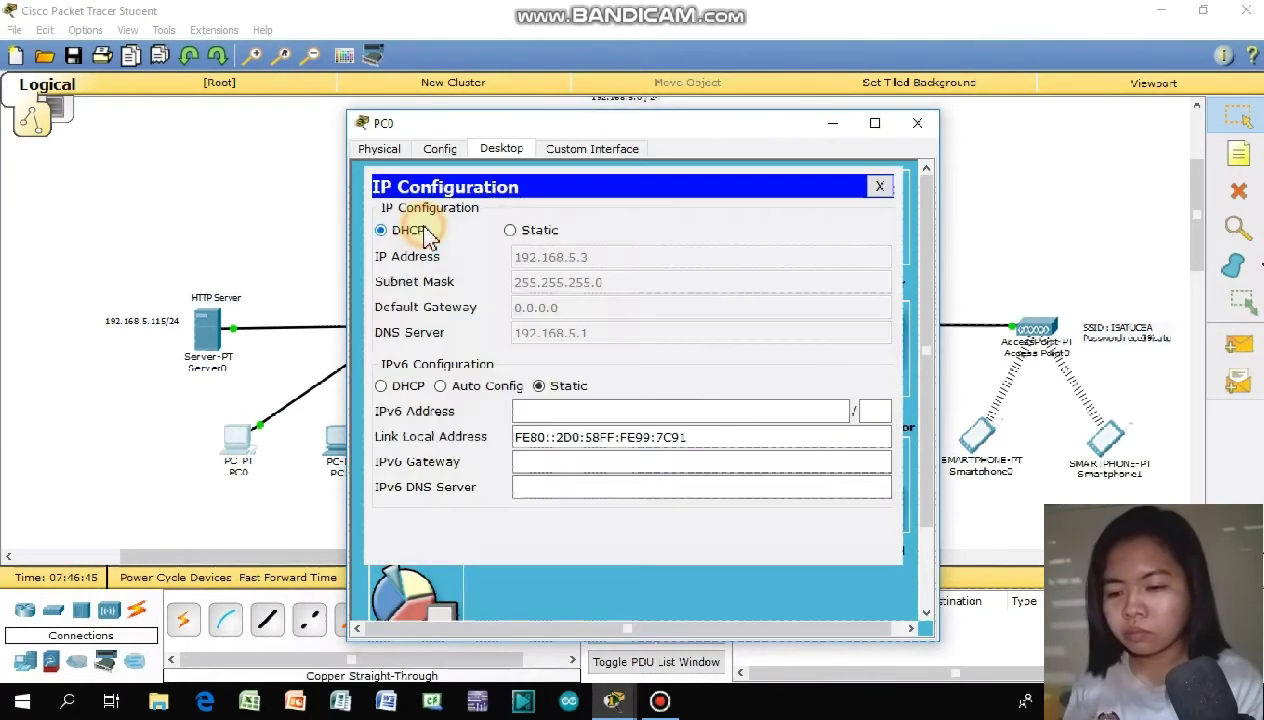
left_click(510, 232)
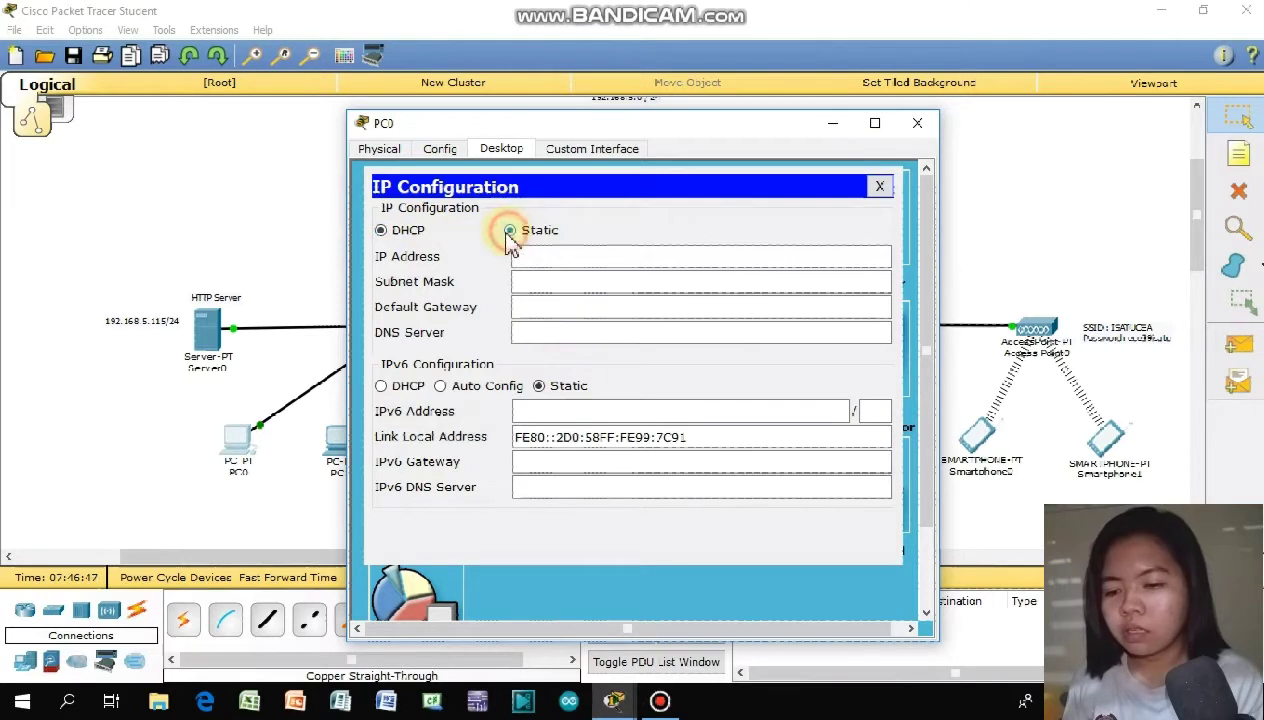
left_click(381, 230)
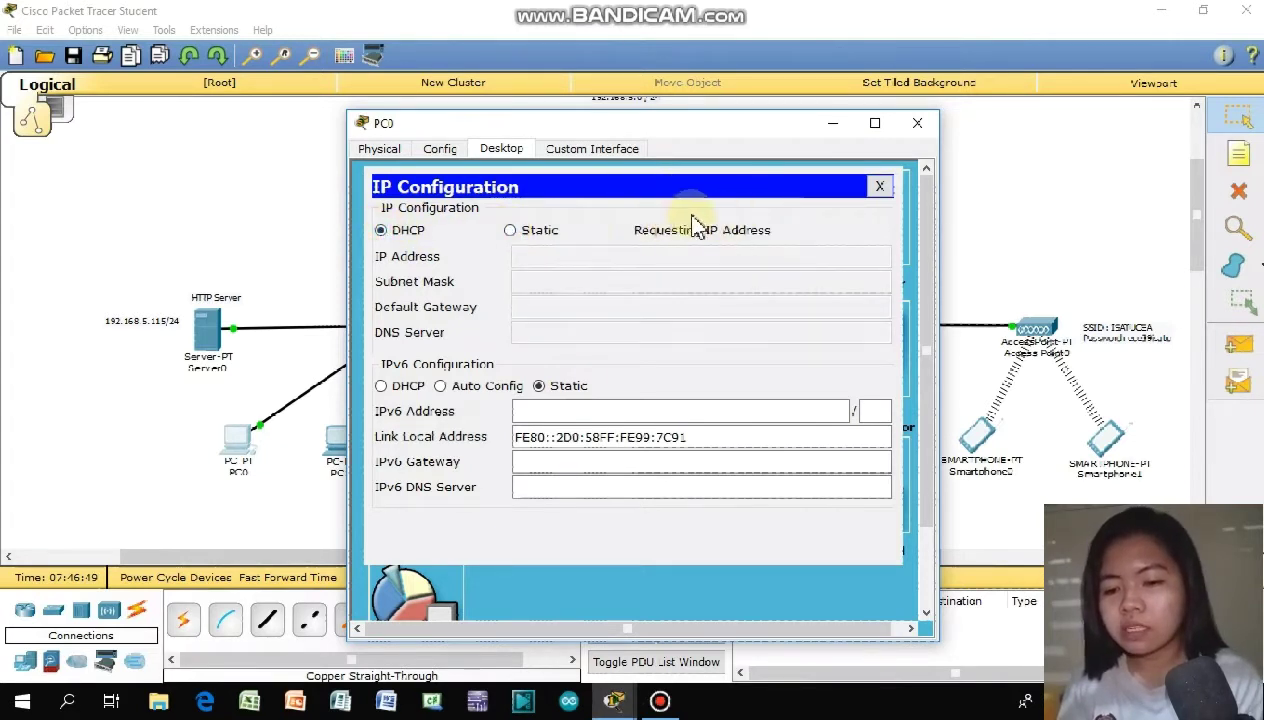
left_click(510, 231)
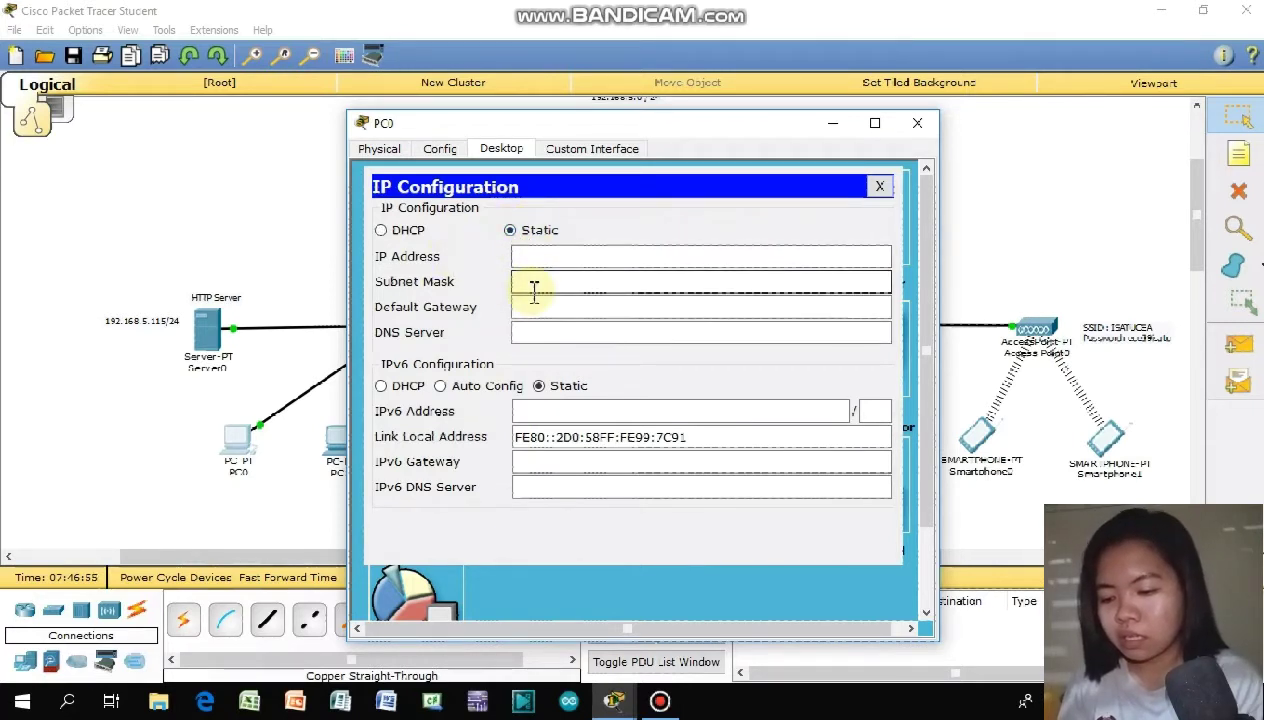
left_click(382, 231)
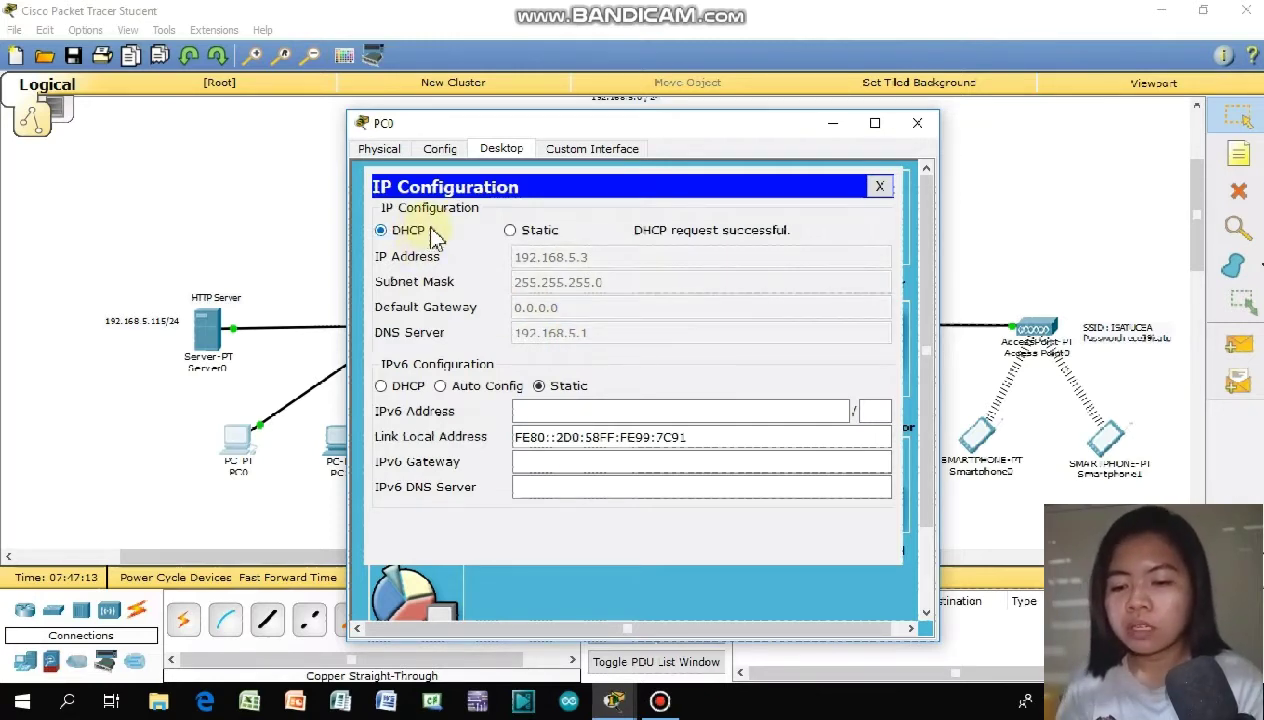
left_click(701, 131)
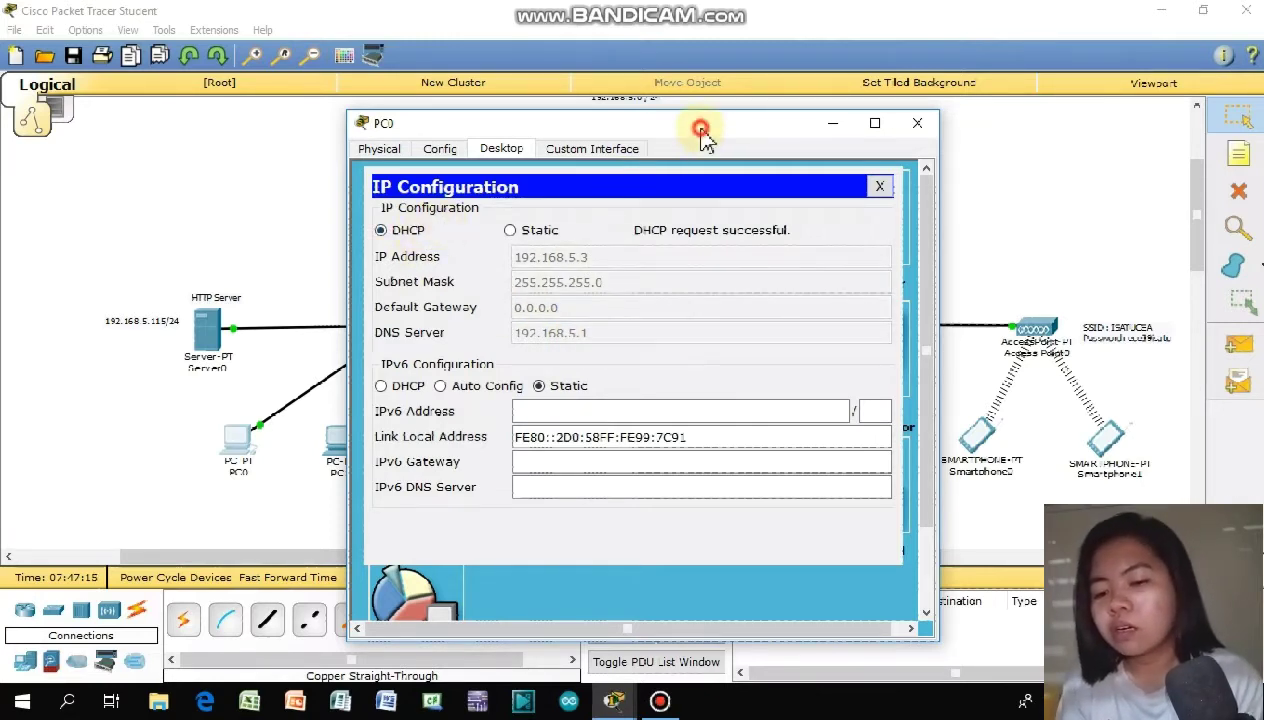
left_click_drag(703, 133, 729, 101)
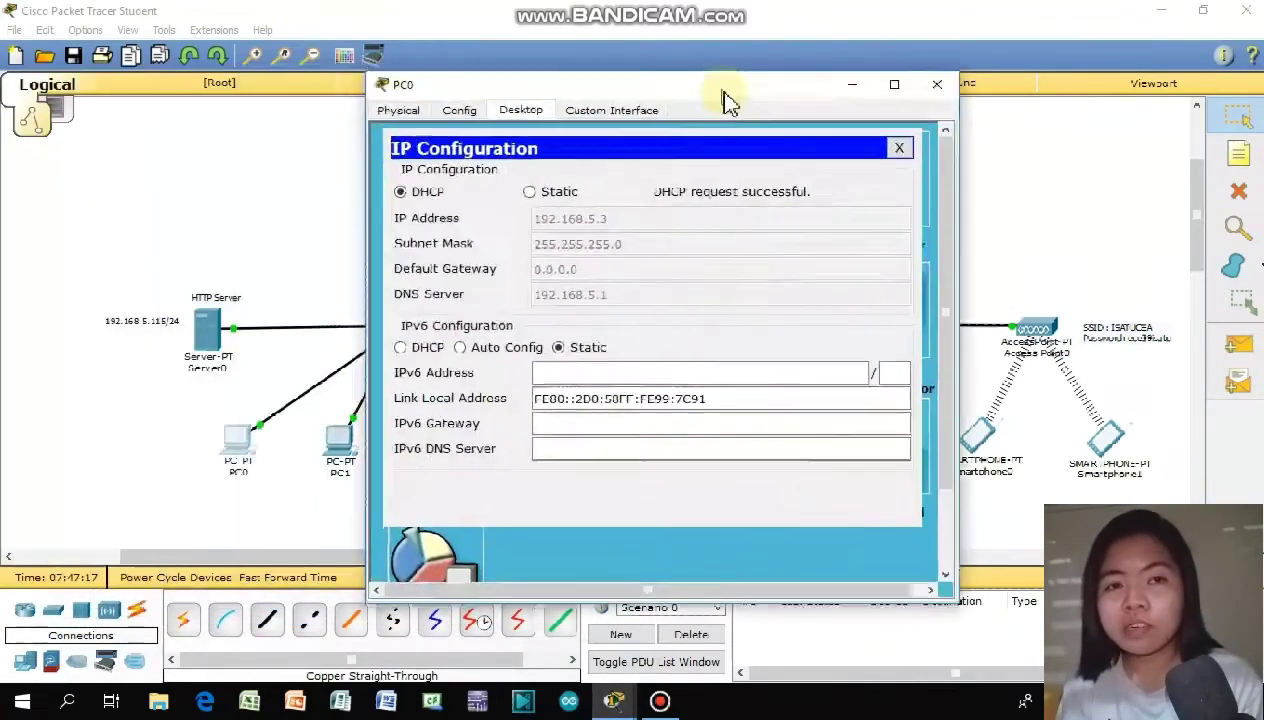
left_click(853, 84)
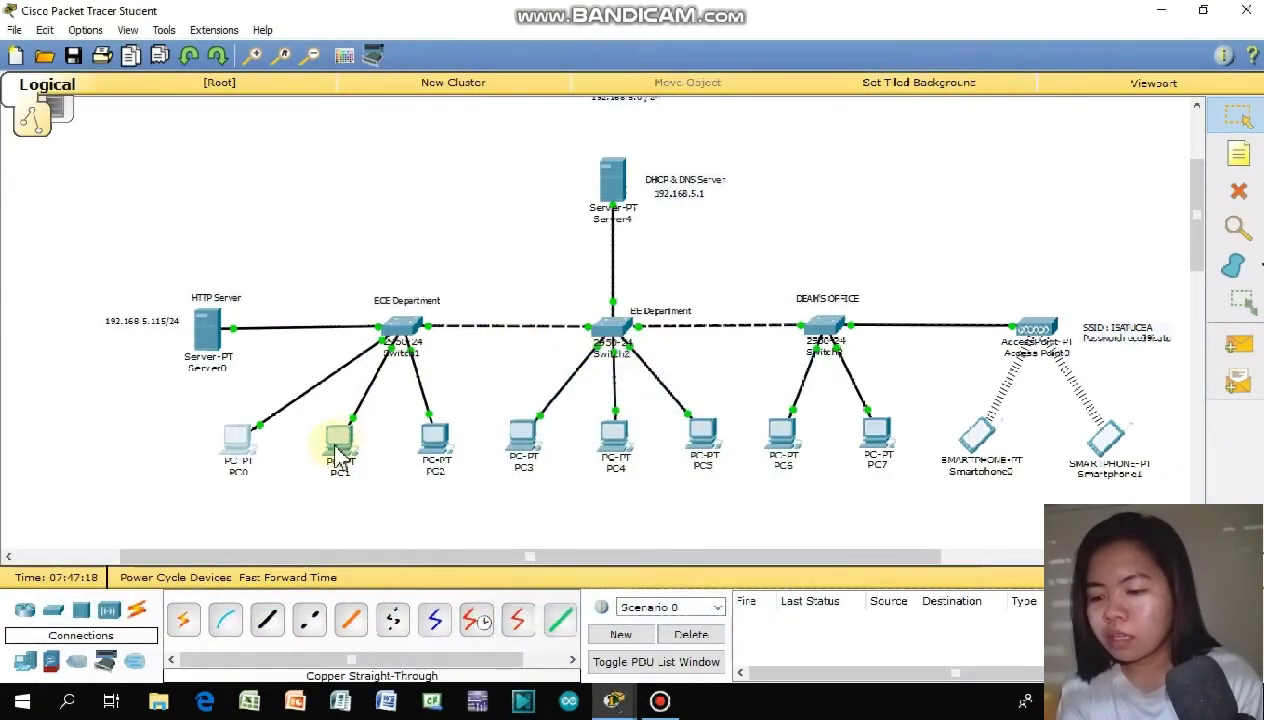
- Check the DHCP-assigned IP configuration of PC1, PC2 and PC4, minimizing each device window after viewing it
left_click(337, 451)
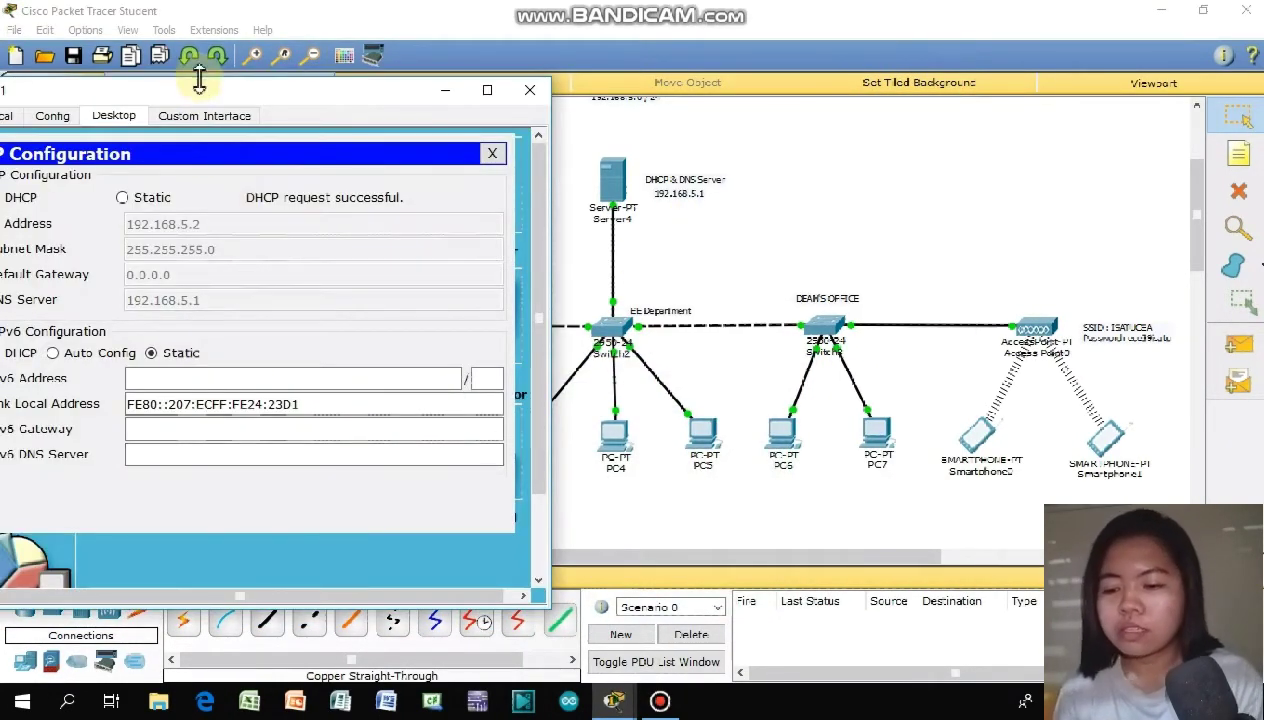
left_click_drag(201, 90, 462, 97)
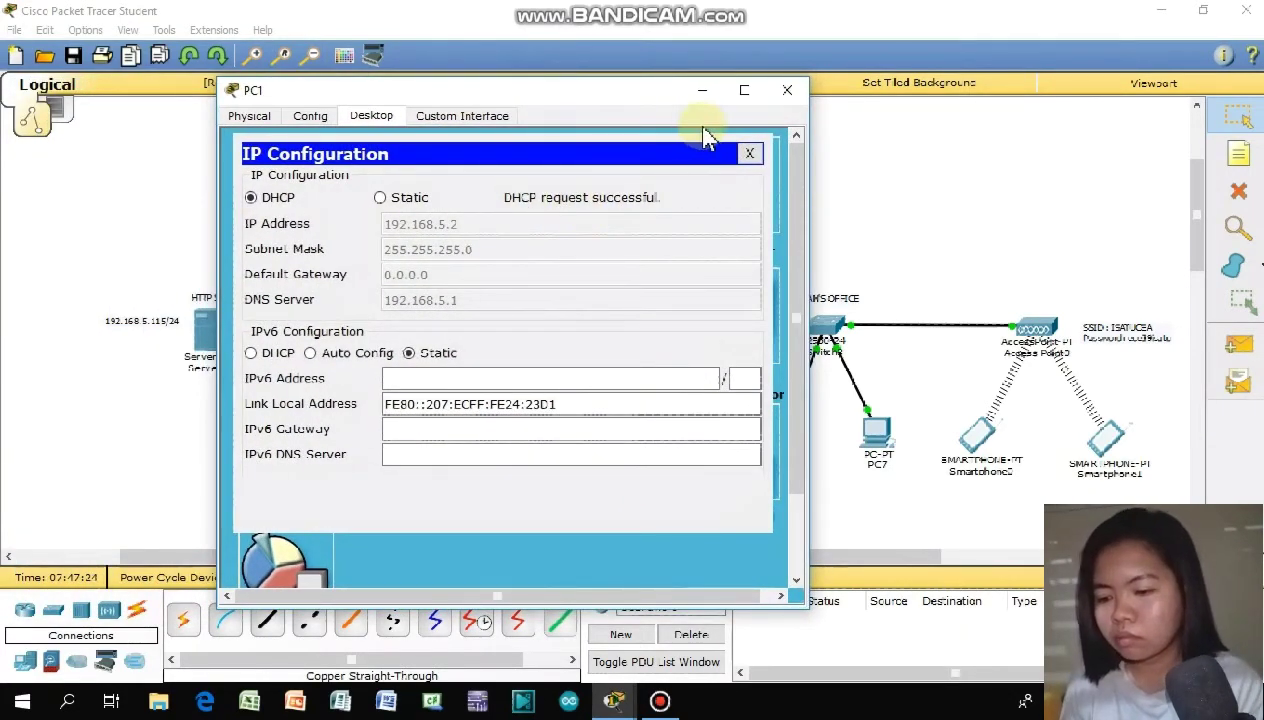
left_click(702, 91)
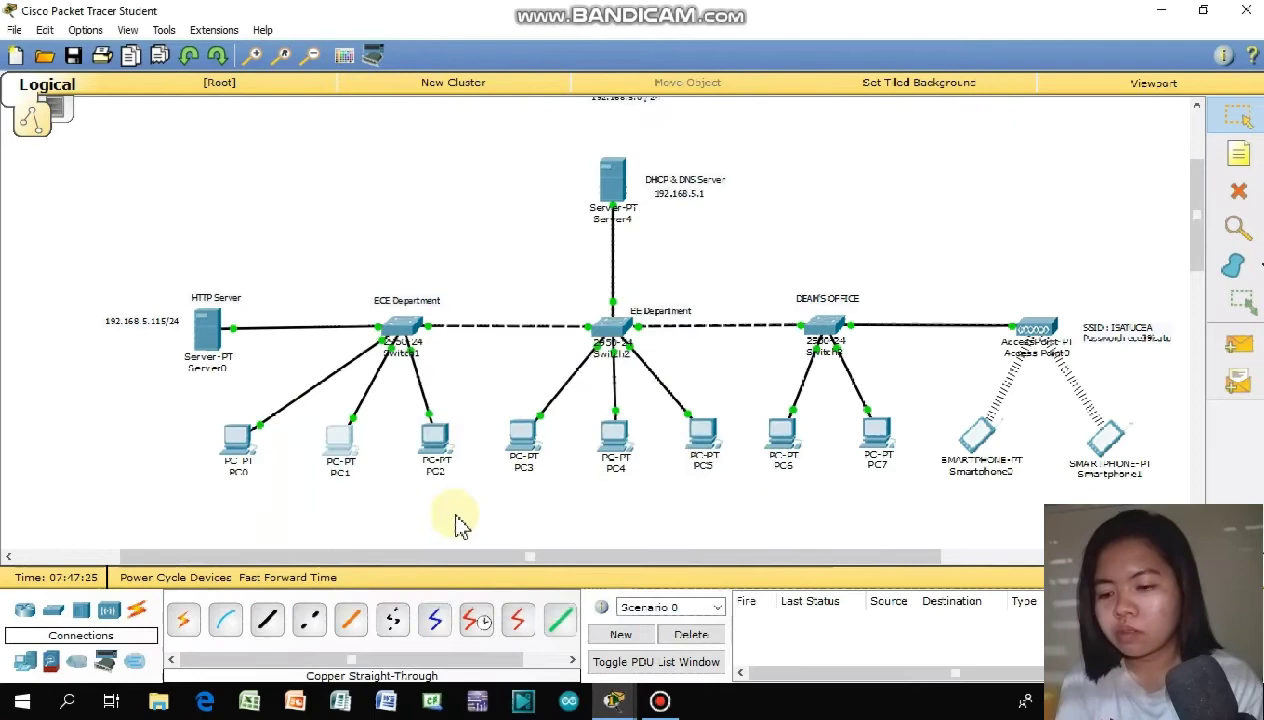
left_click(434, 440)
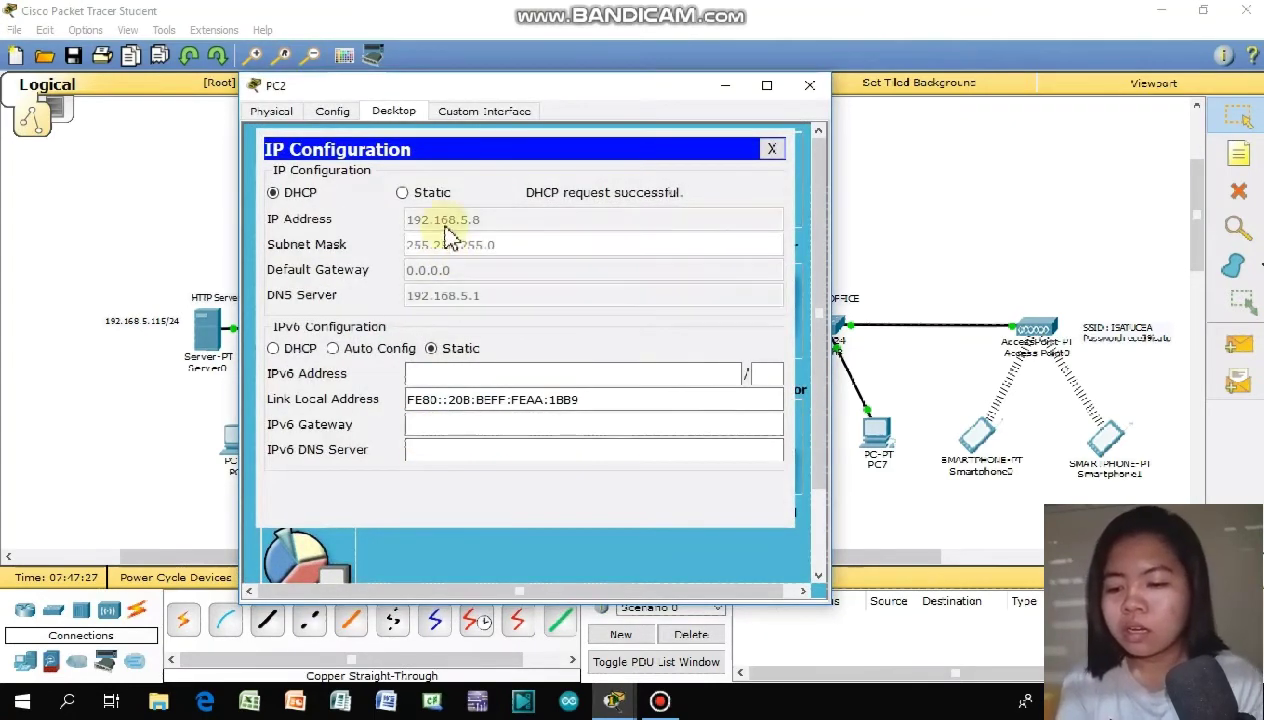
left_click(727, 88)
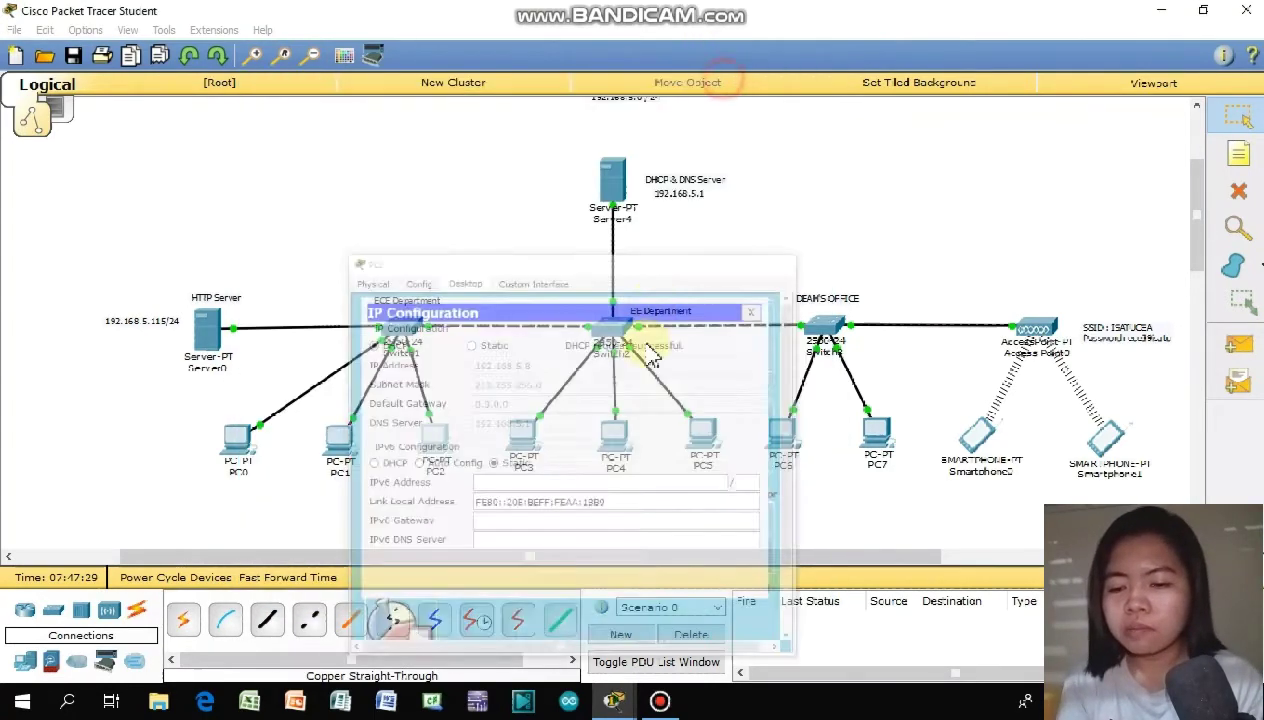
left_click(615, 440)
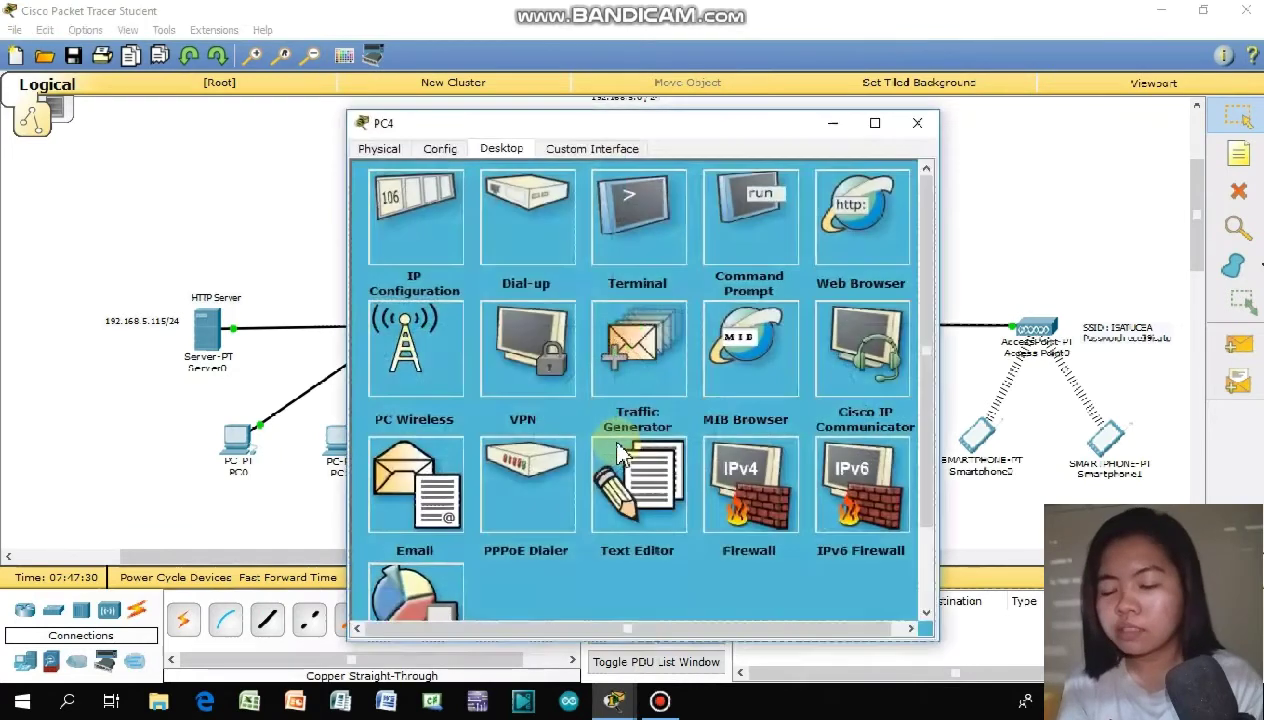
left_click(415, 215)
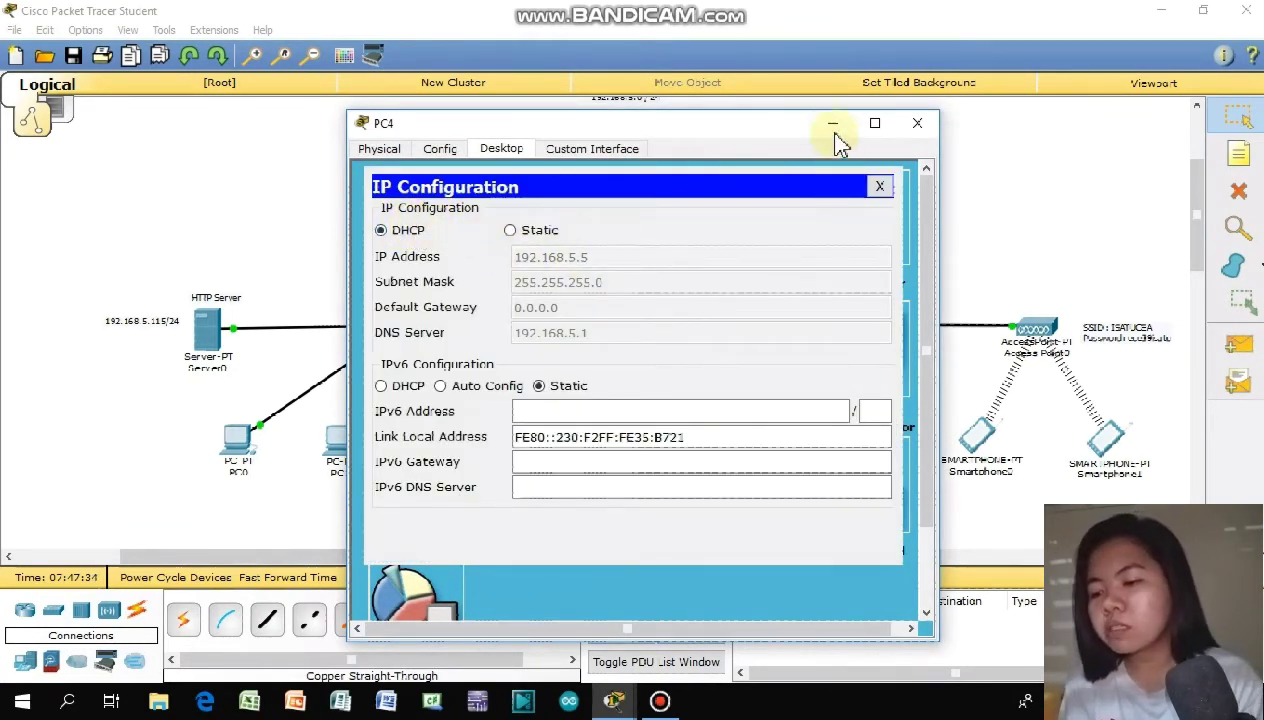
left_click(833, 123)
- Check the IP configuration that the two smartphones received from the DHCP server and minimize their windows
left_click(975, 435)
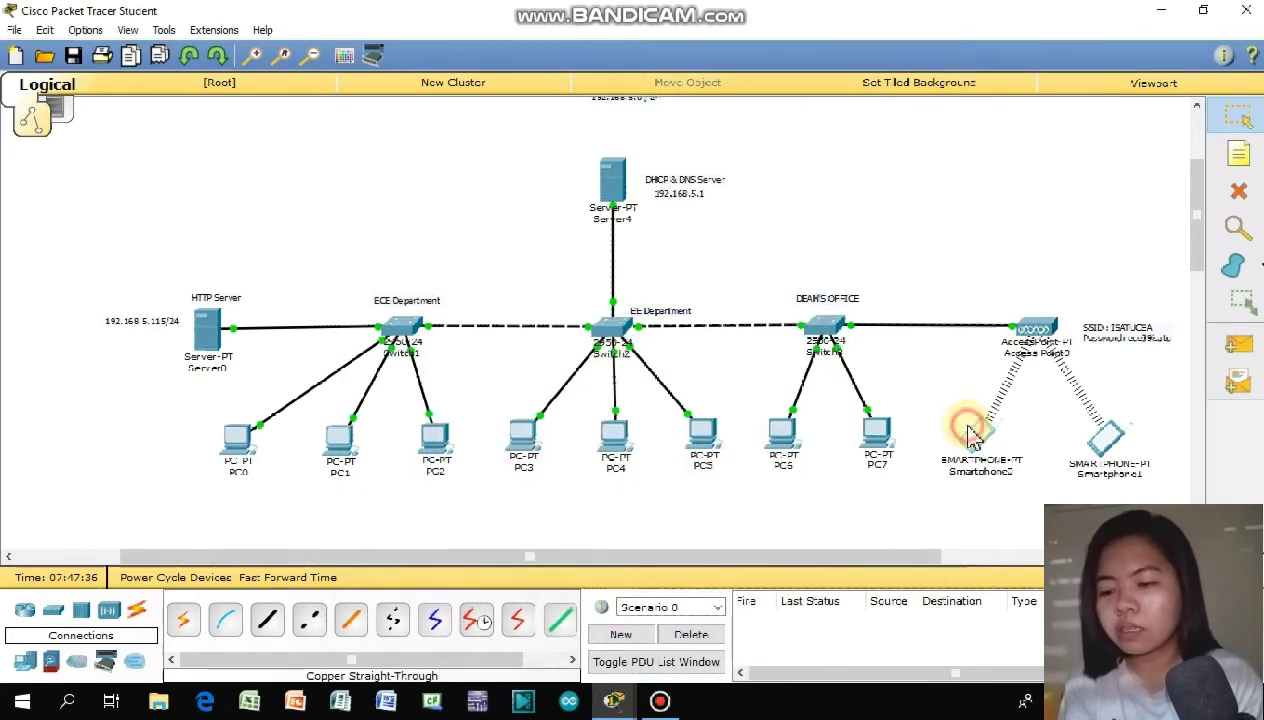
left_click(440, 226)
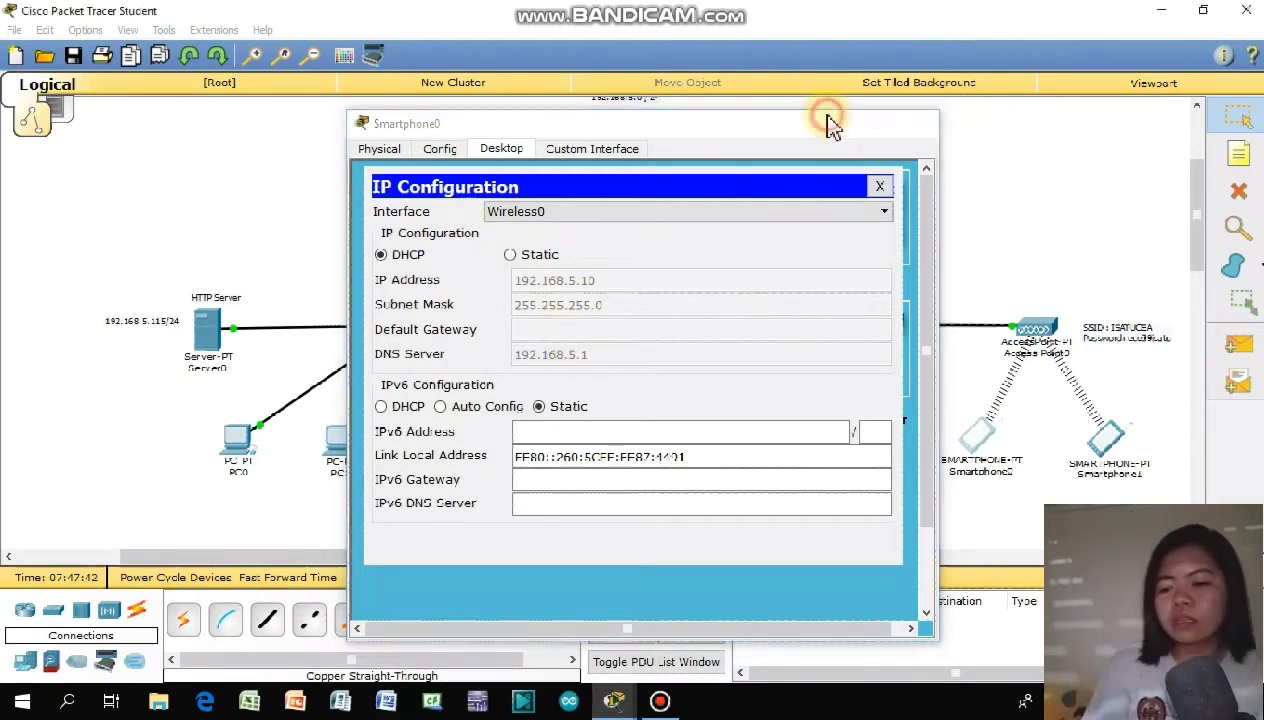
left_click(830, 123)
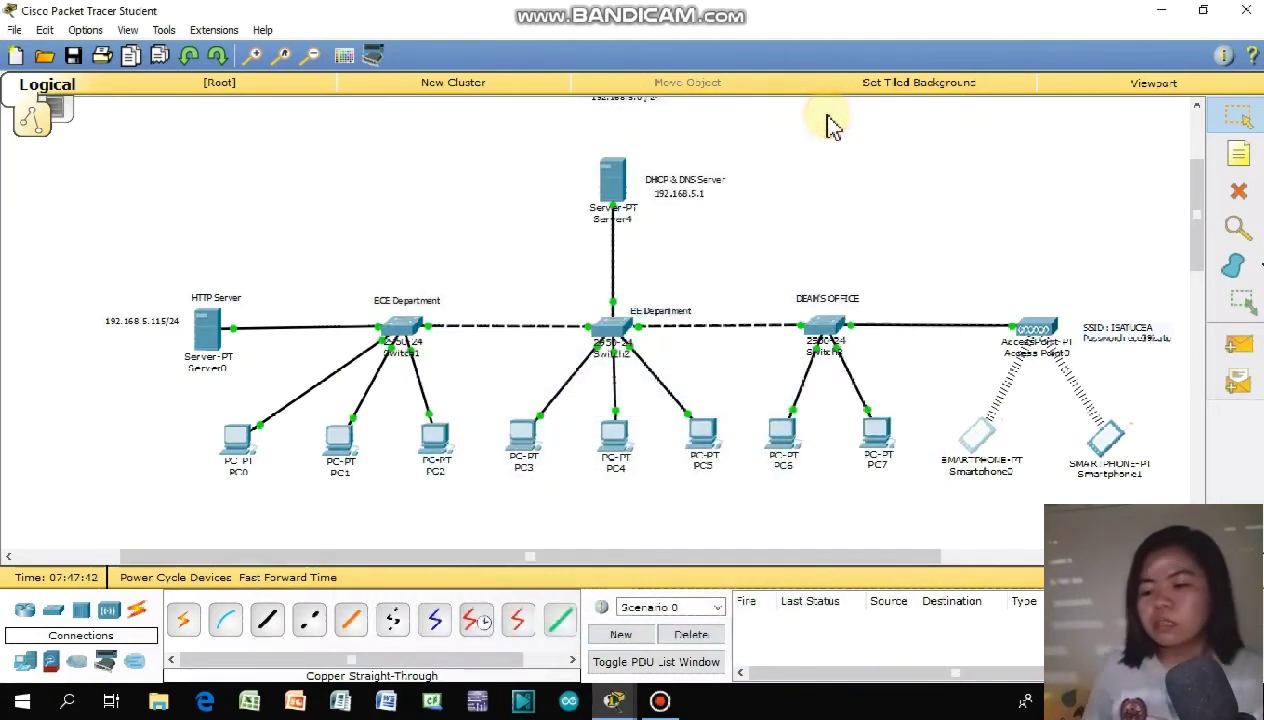
left_click(1108, 448)
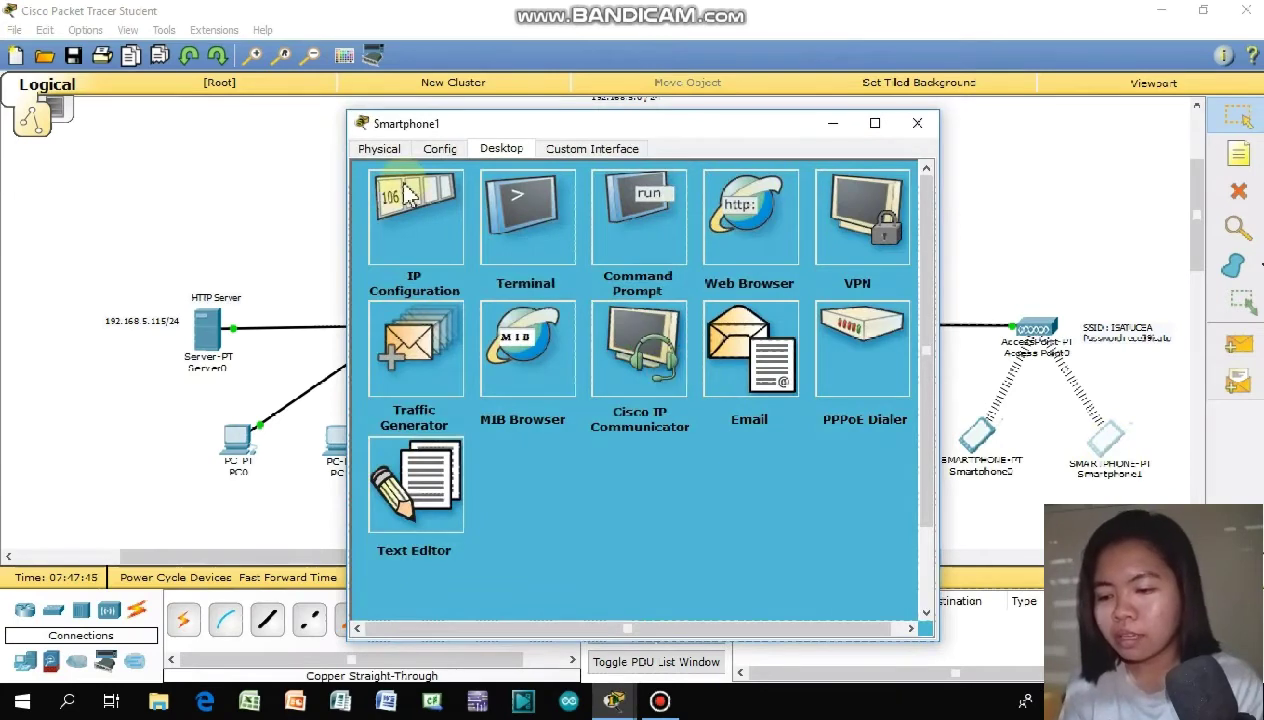
left_click(830, 123)
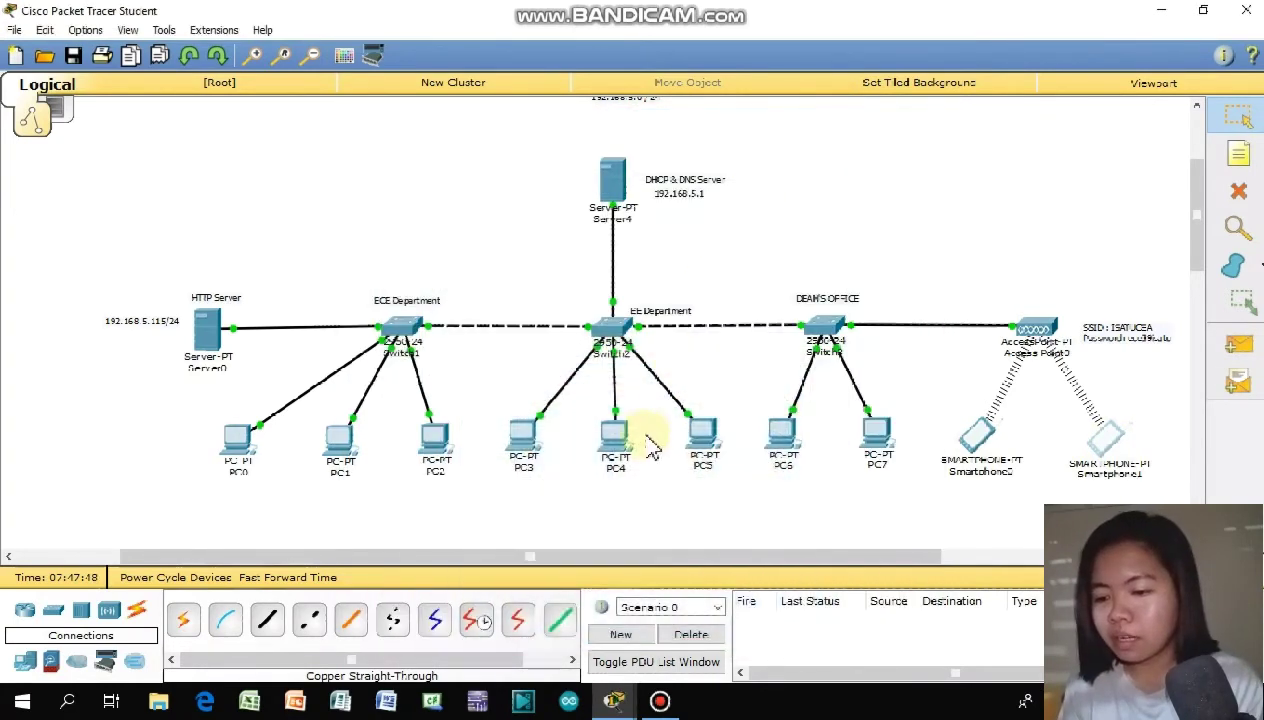
- Ping the server at 192.168.5.1 from PC4's Command Prompt, examine the replies and minimize PC4's window
left_click(610, 432)
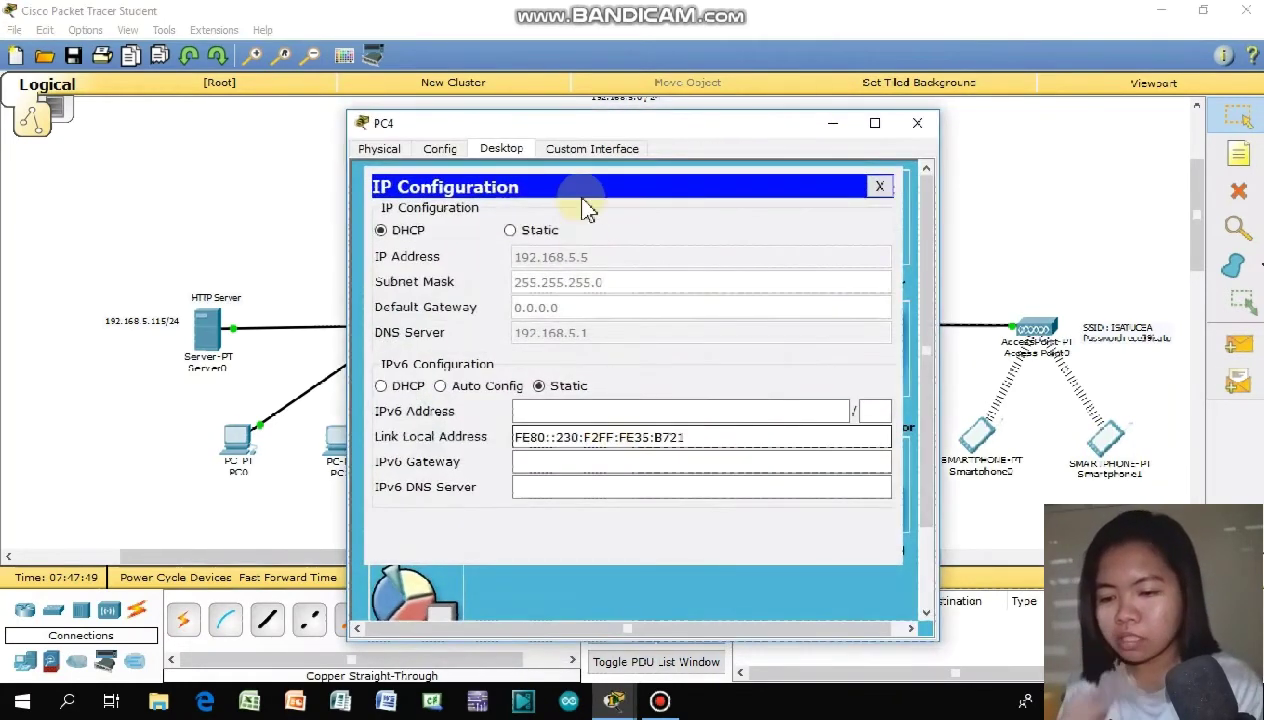
left_click(441, 148)
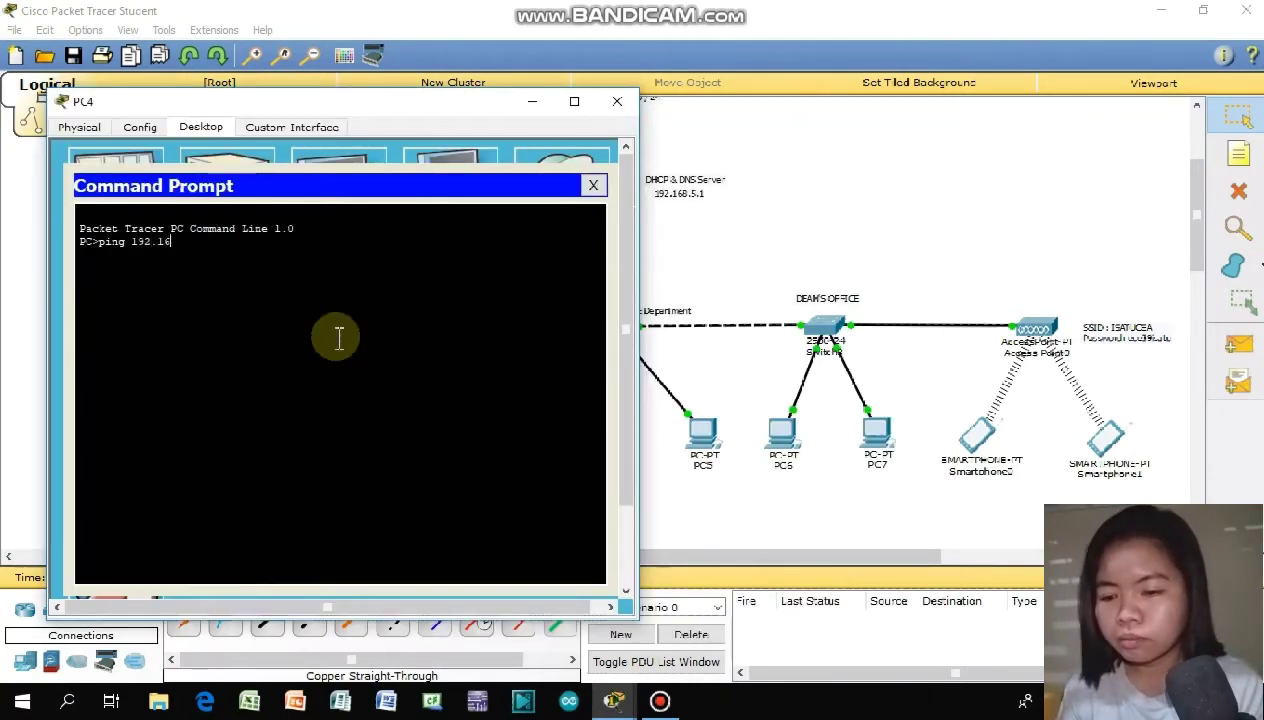
key("Return")
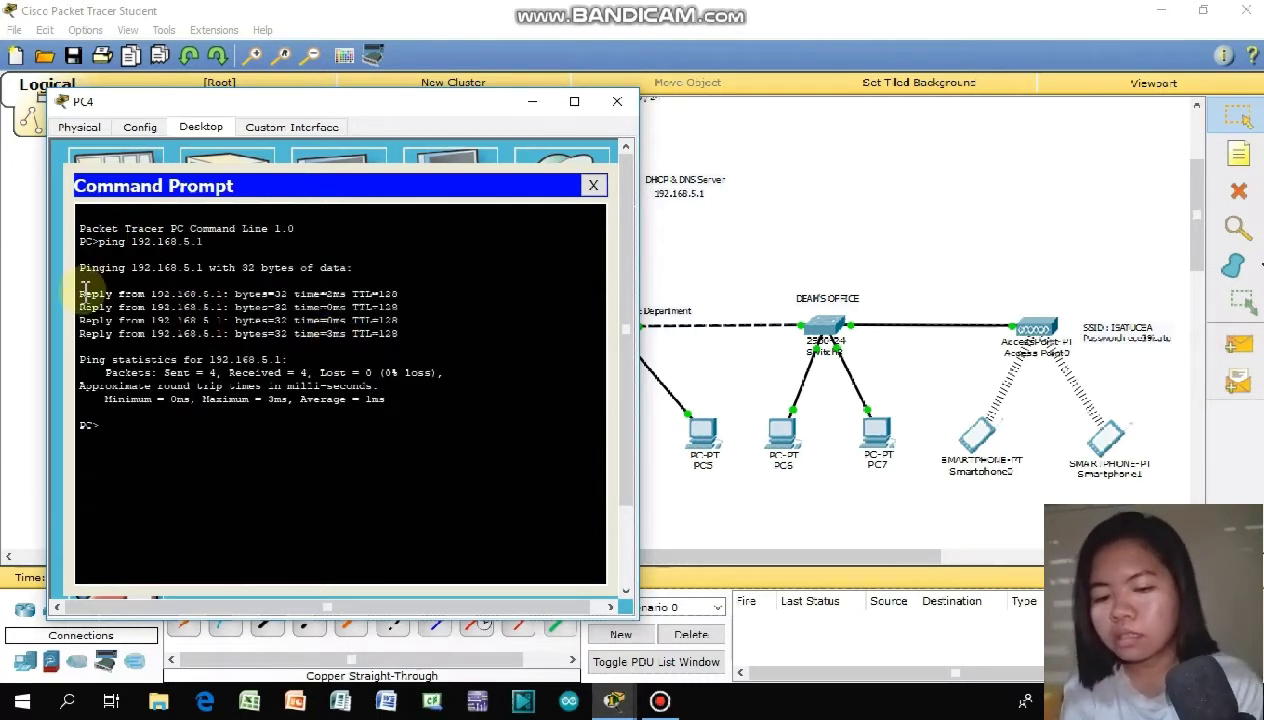
left_click_drag(80, 290, 471, 398)
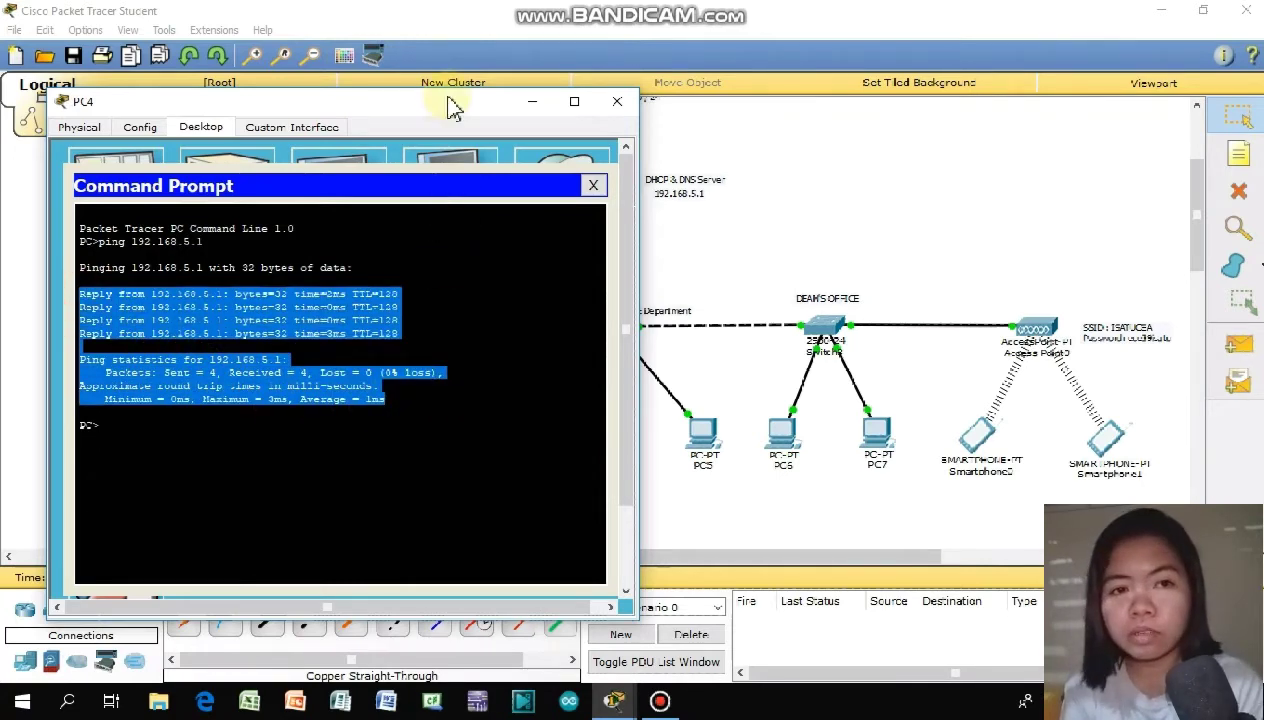
left_click_drag(450, 112, 392, 104)
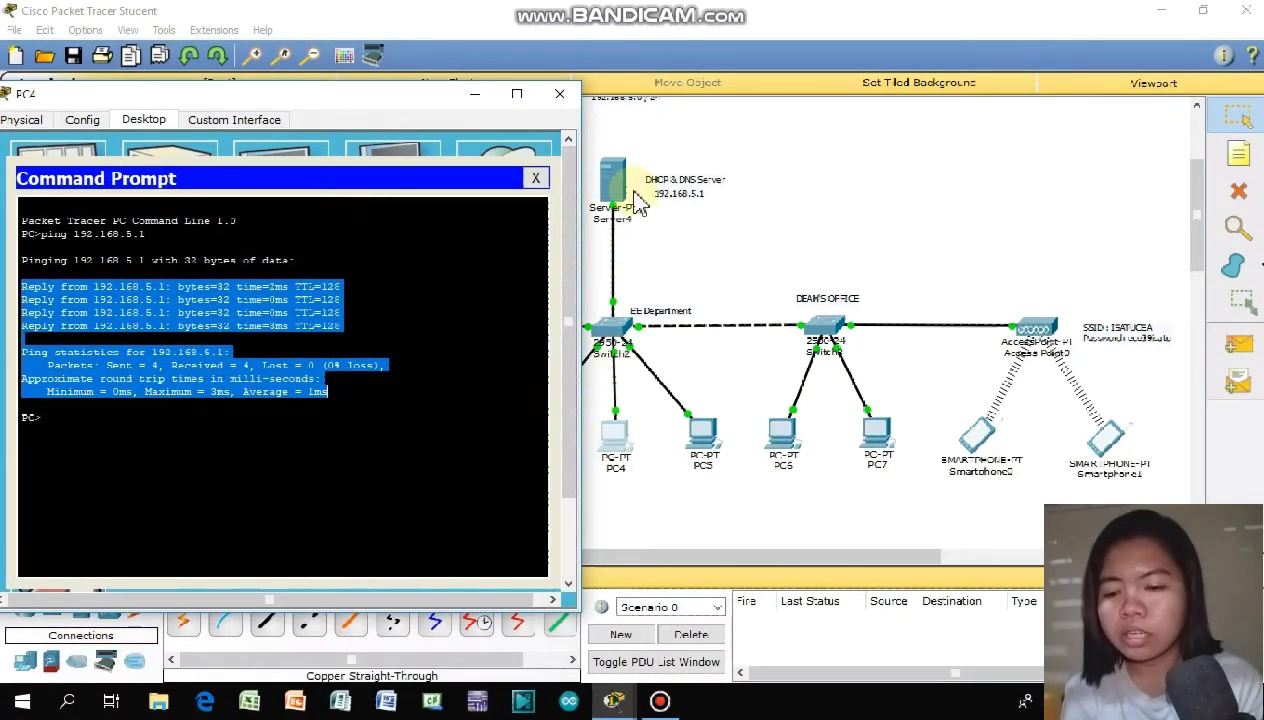
left_click(476, 100)
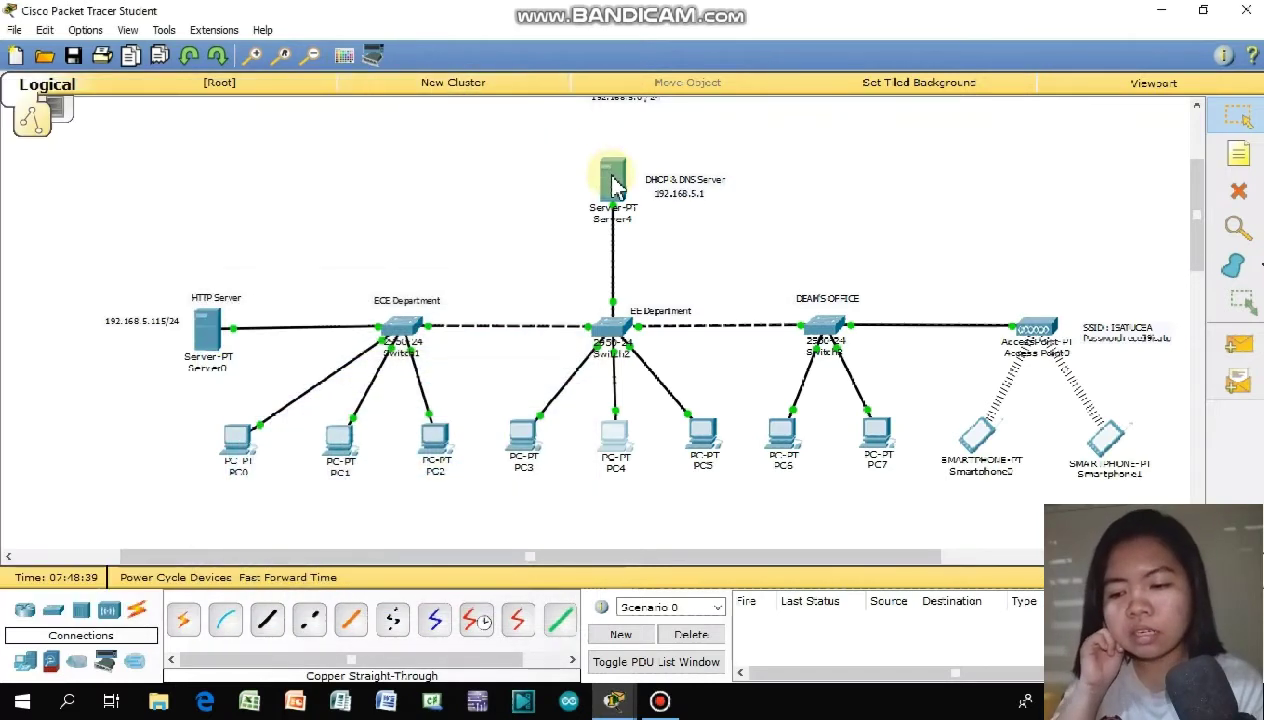
- View the services configuration of the DHCP & DNS server and minimize its window
left_click(612, 178)
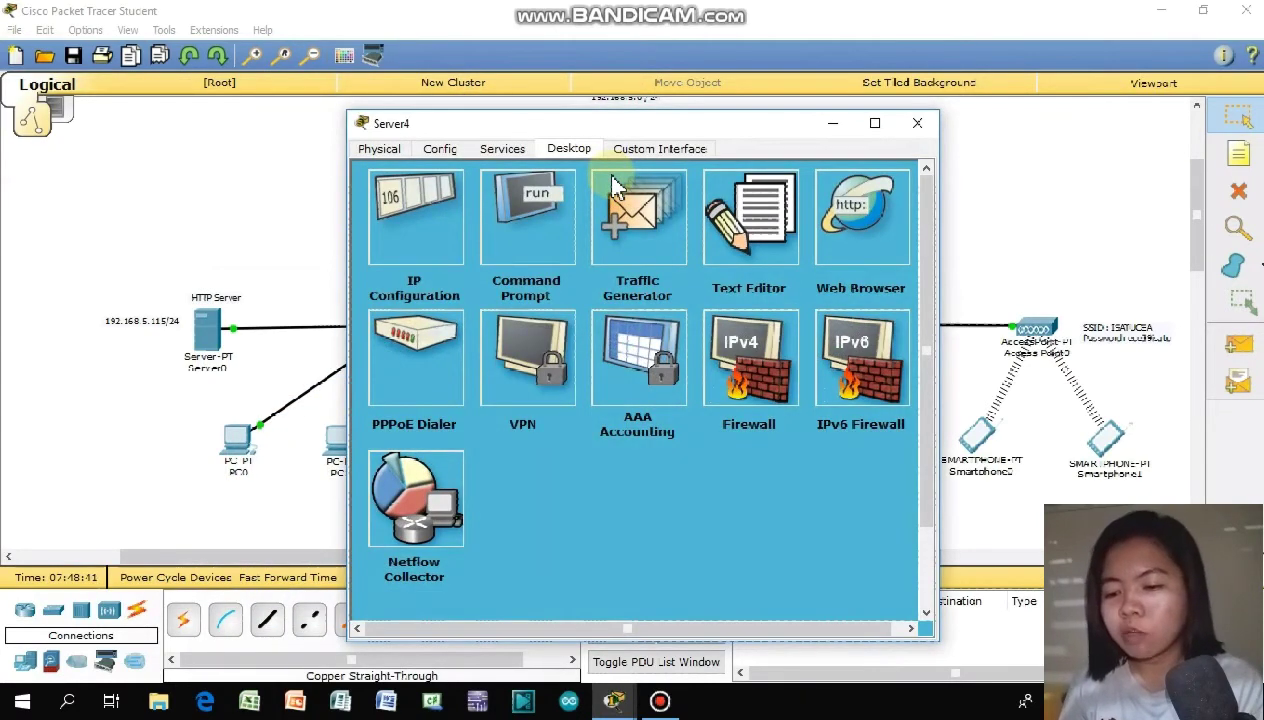
left_click(490, 152)
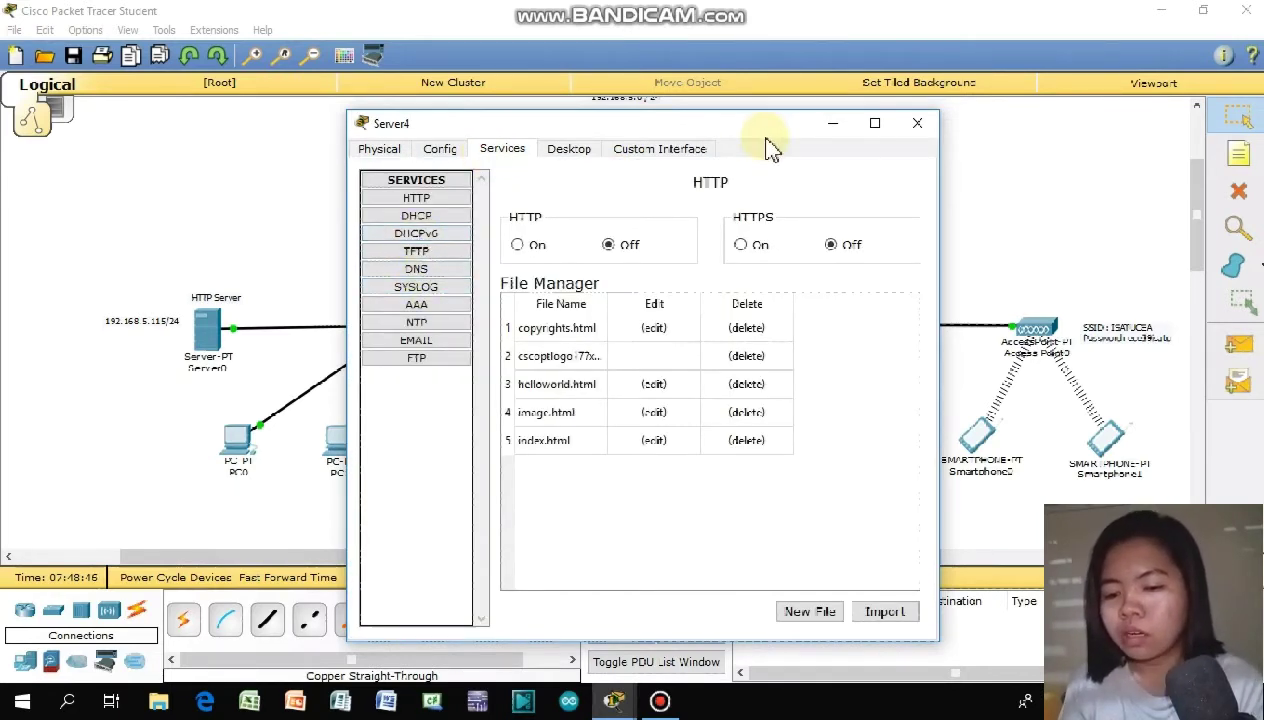
left_click(832, 123)
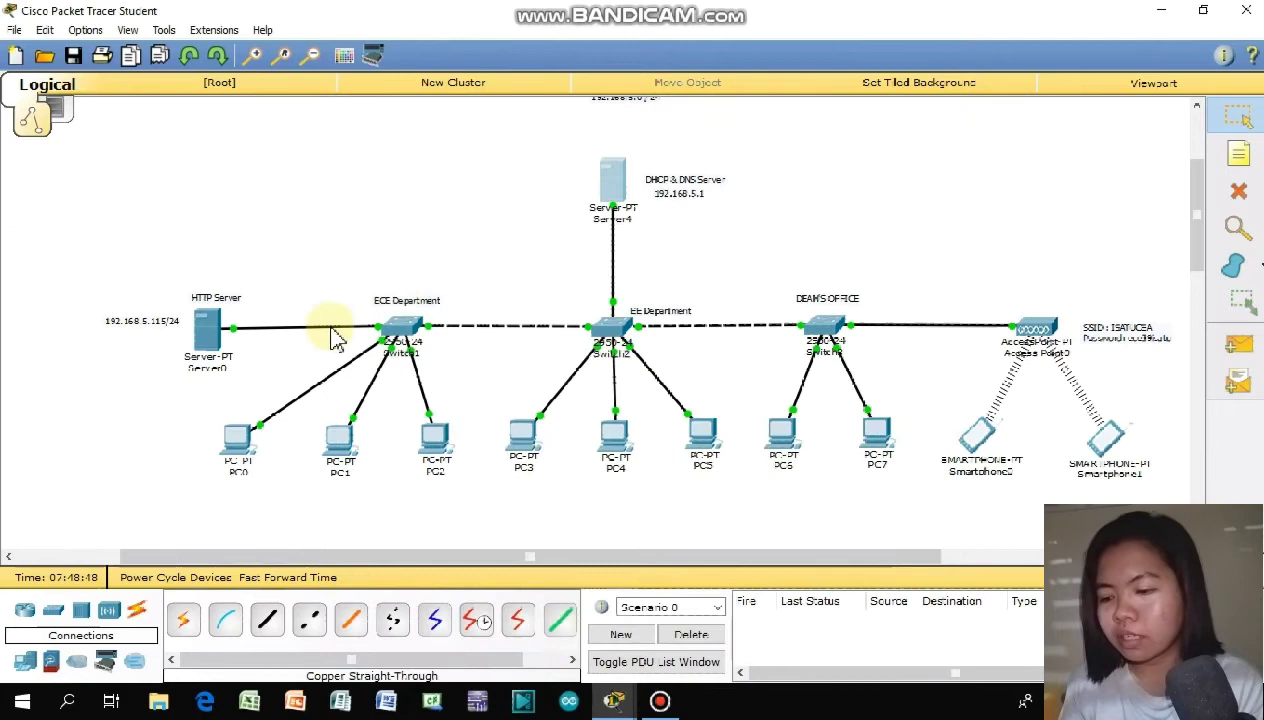
left_click(210, 328)
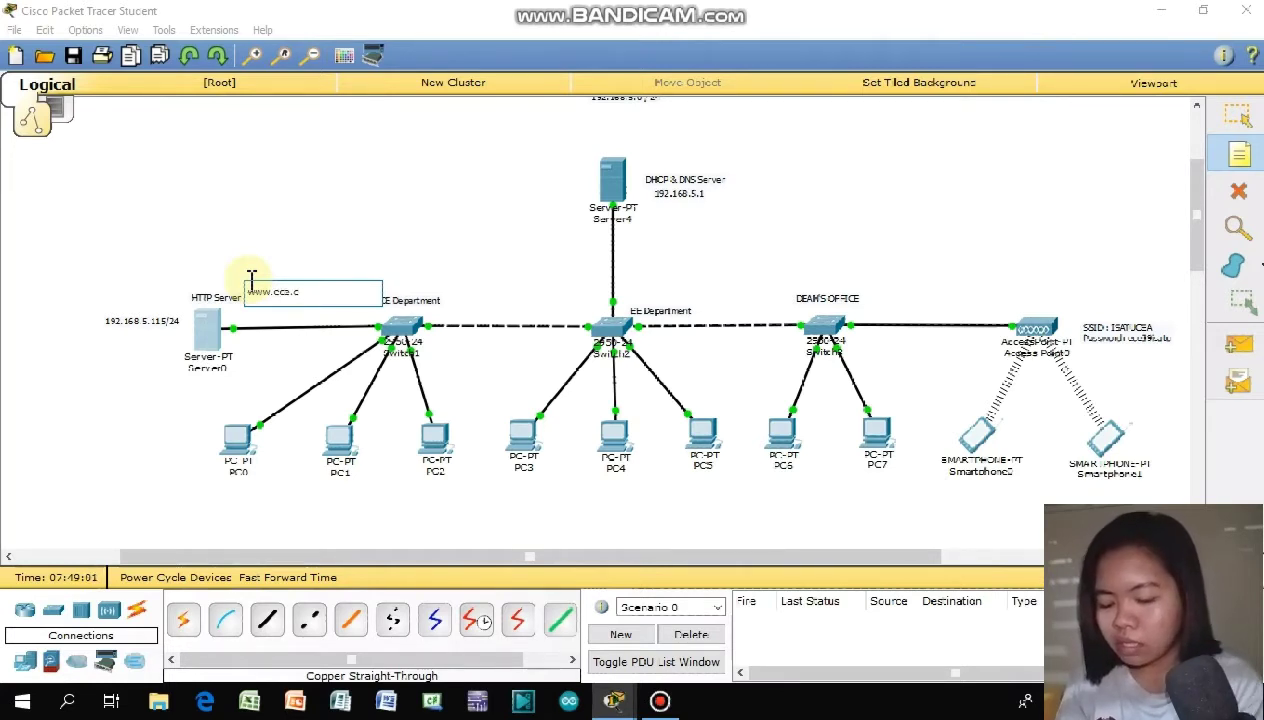
left_click(316, 232)
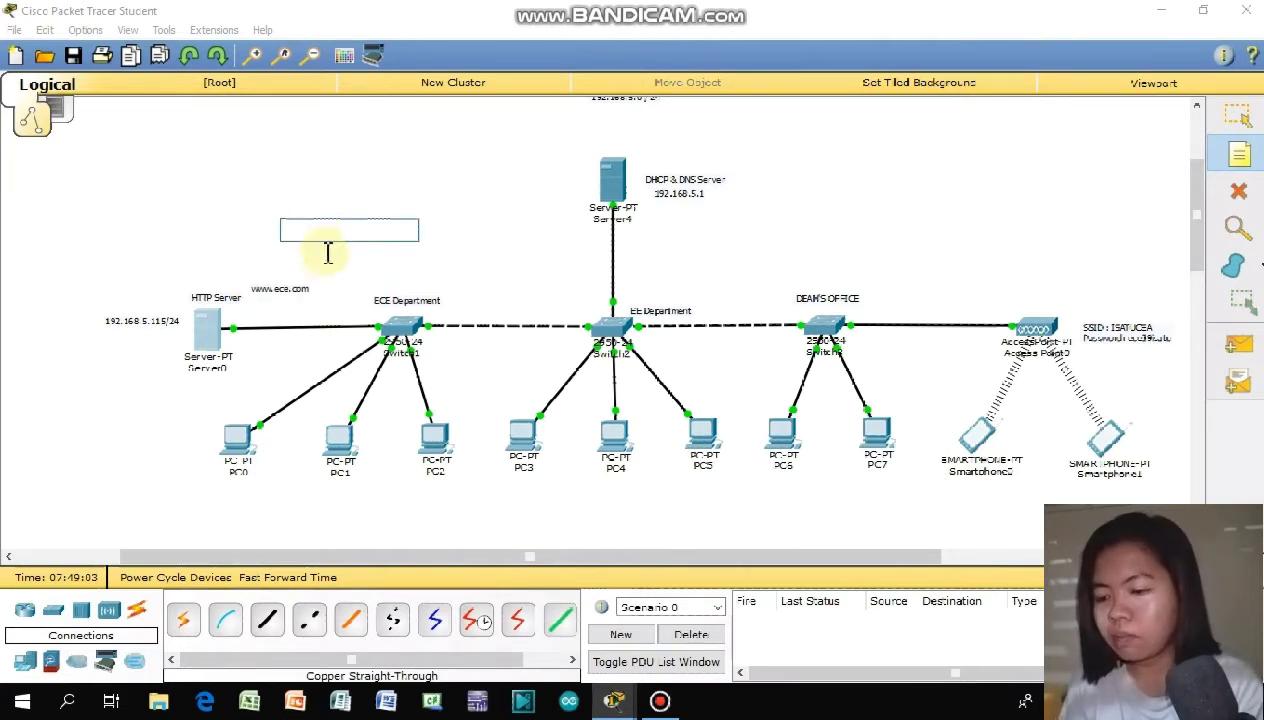
key("Escape")
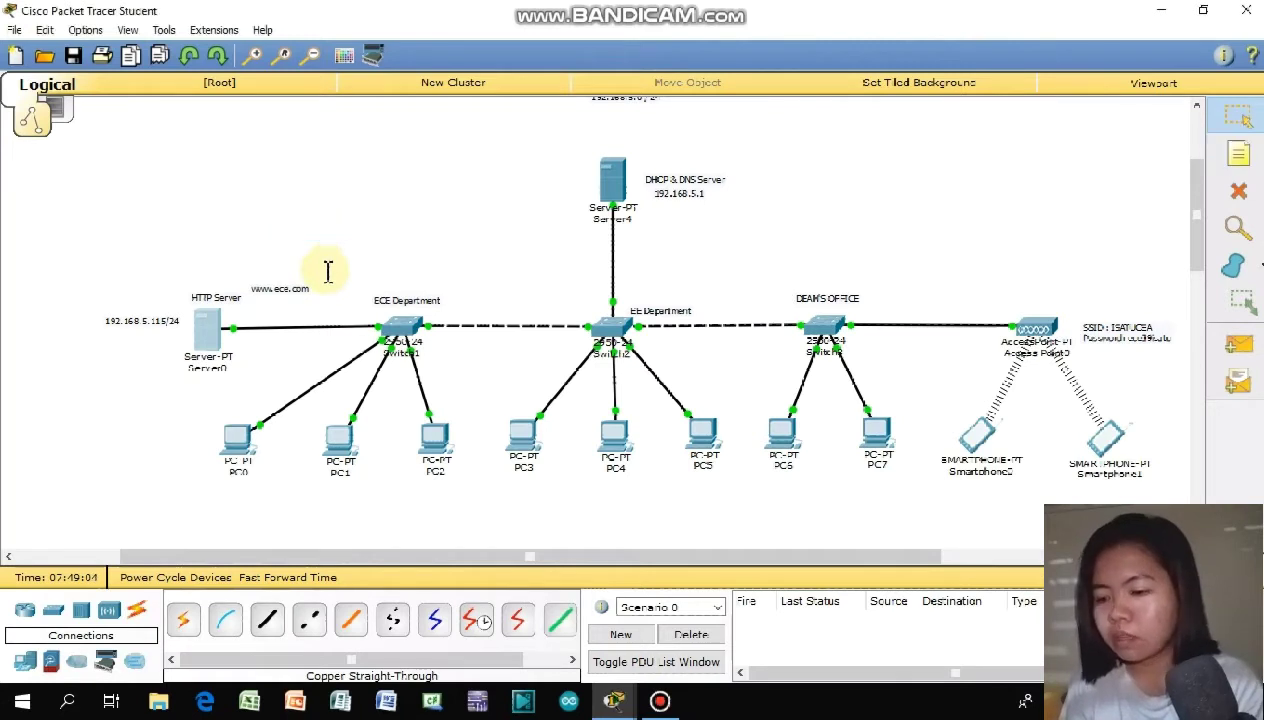
left_click(281, 288)
left_click_drag(281, 300, 270, 308)
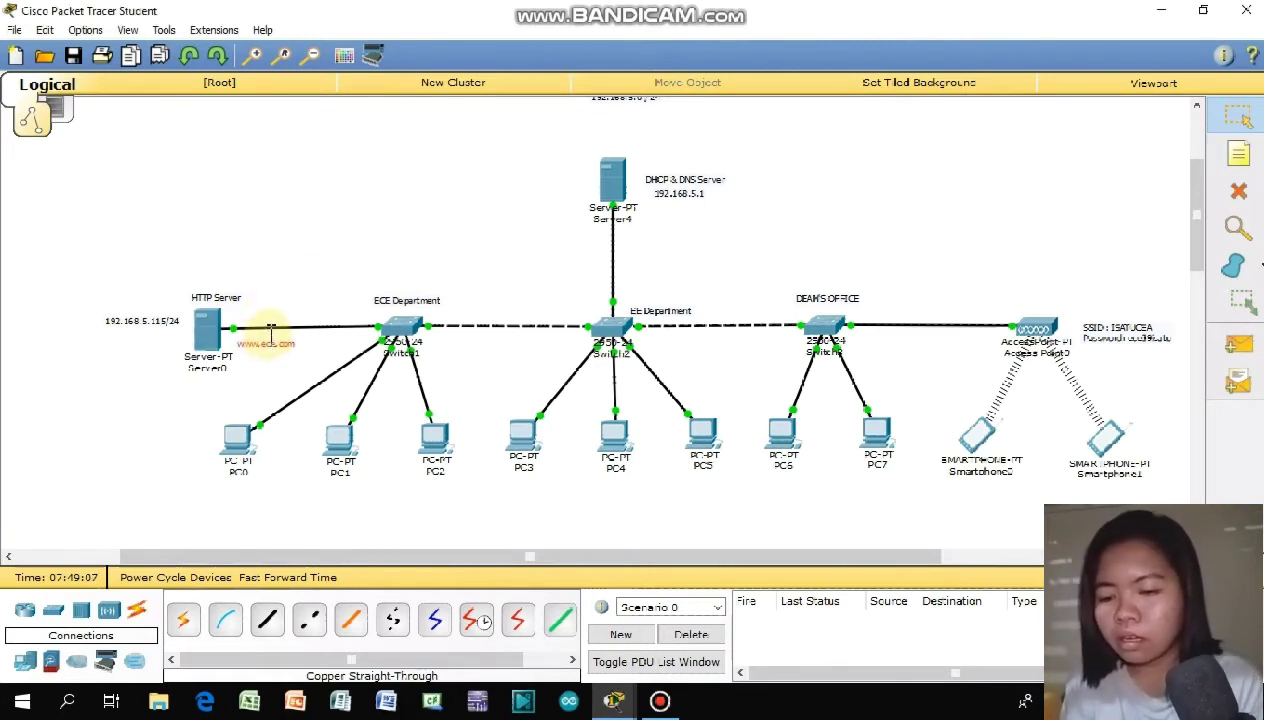
left_click(610, 180)
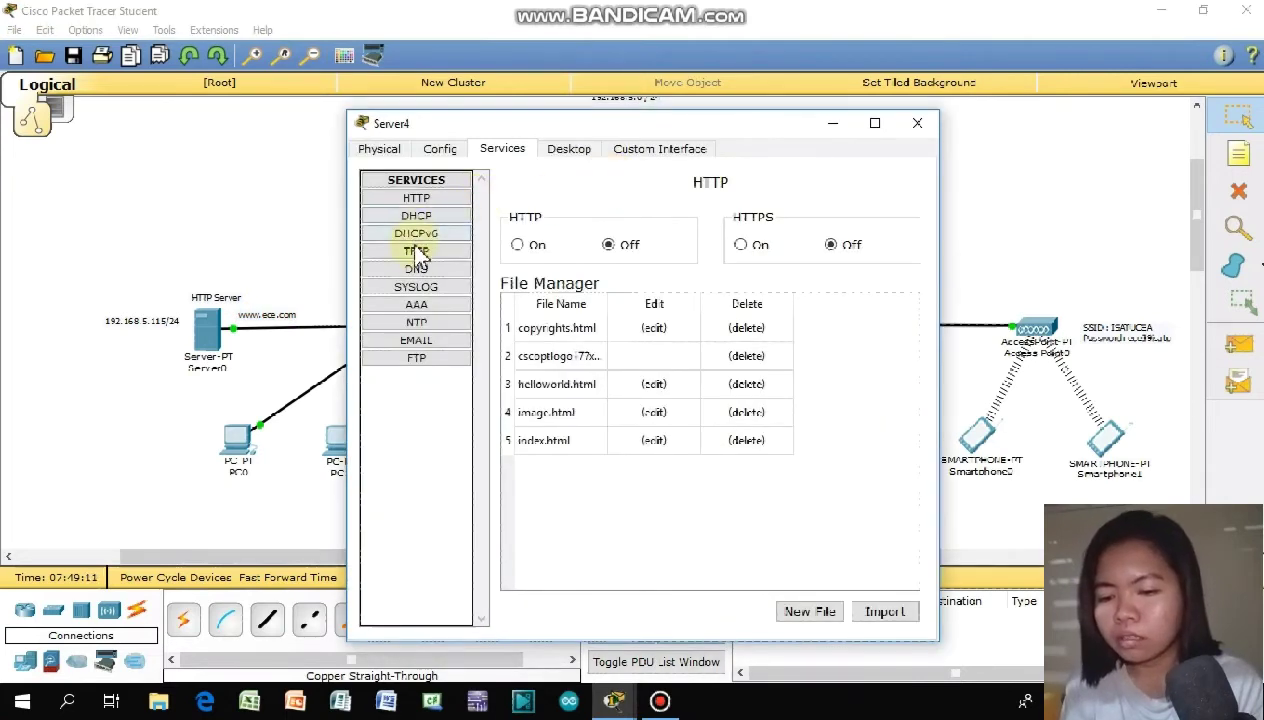
left_click(416, 270)
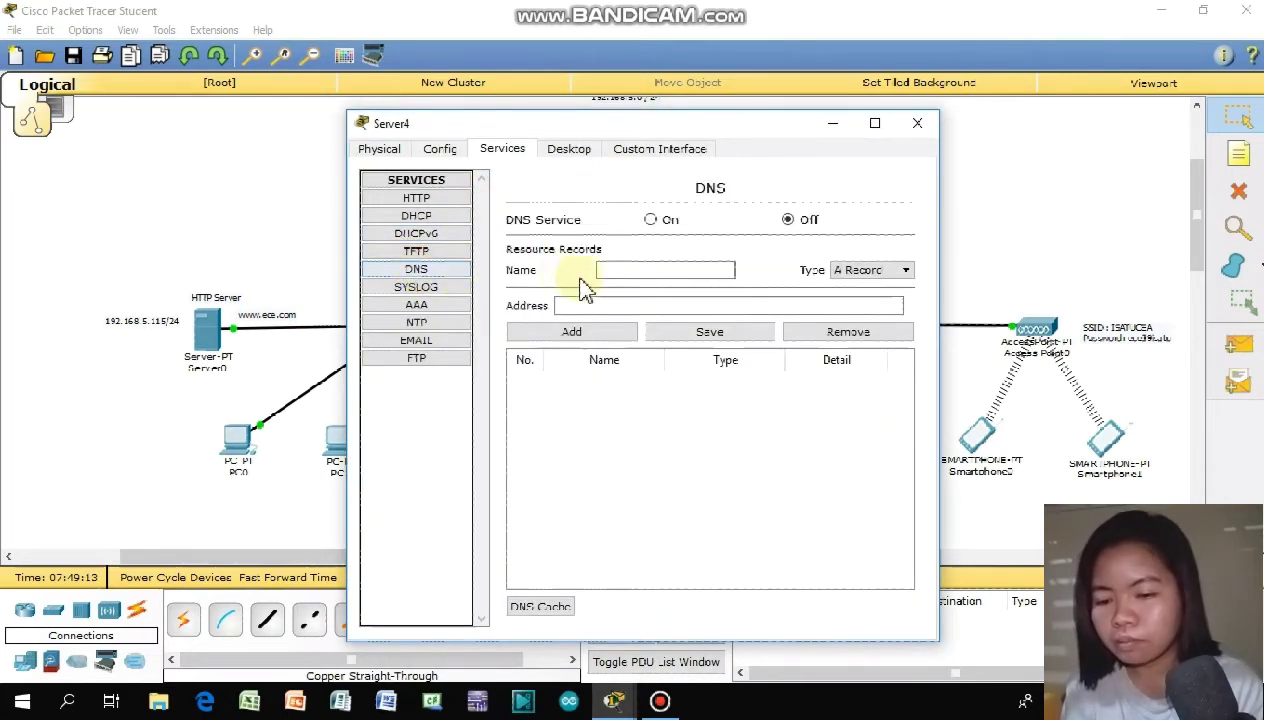
left_click(612, 270)
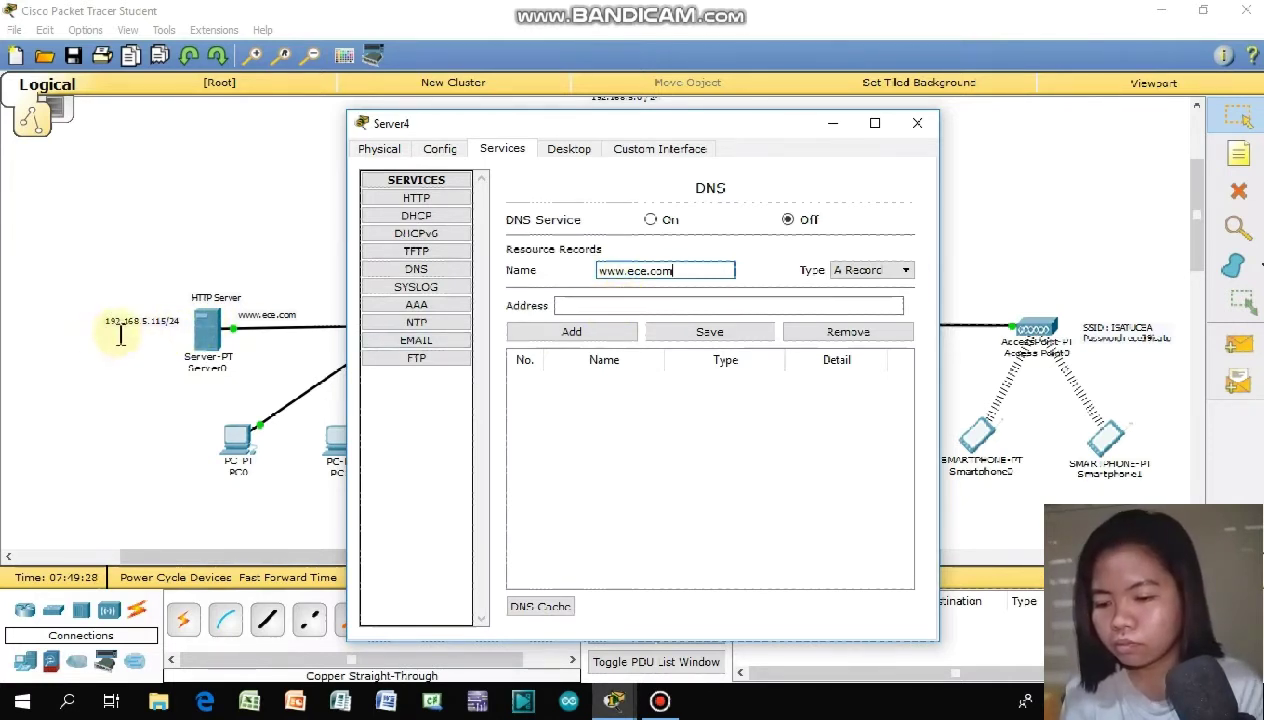
left_click(583, 305)
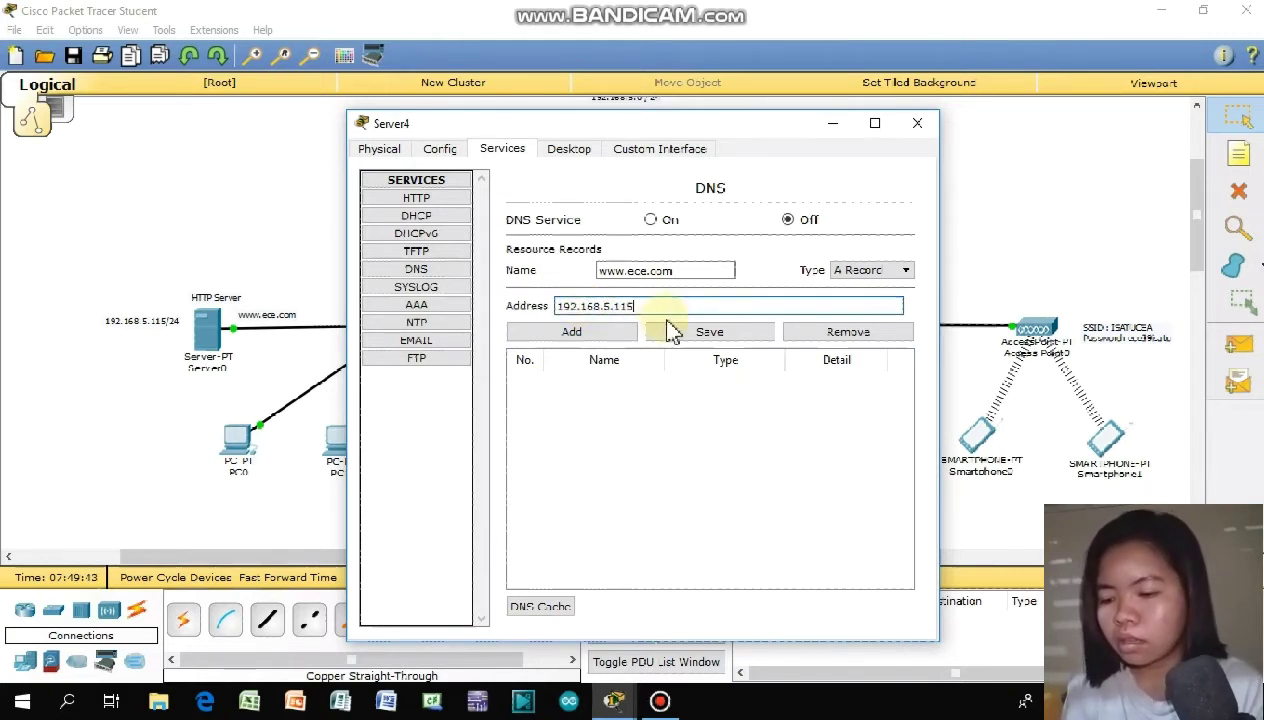
left_click(618, 333)
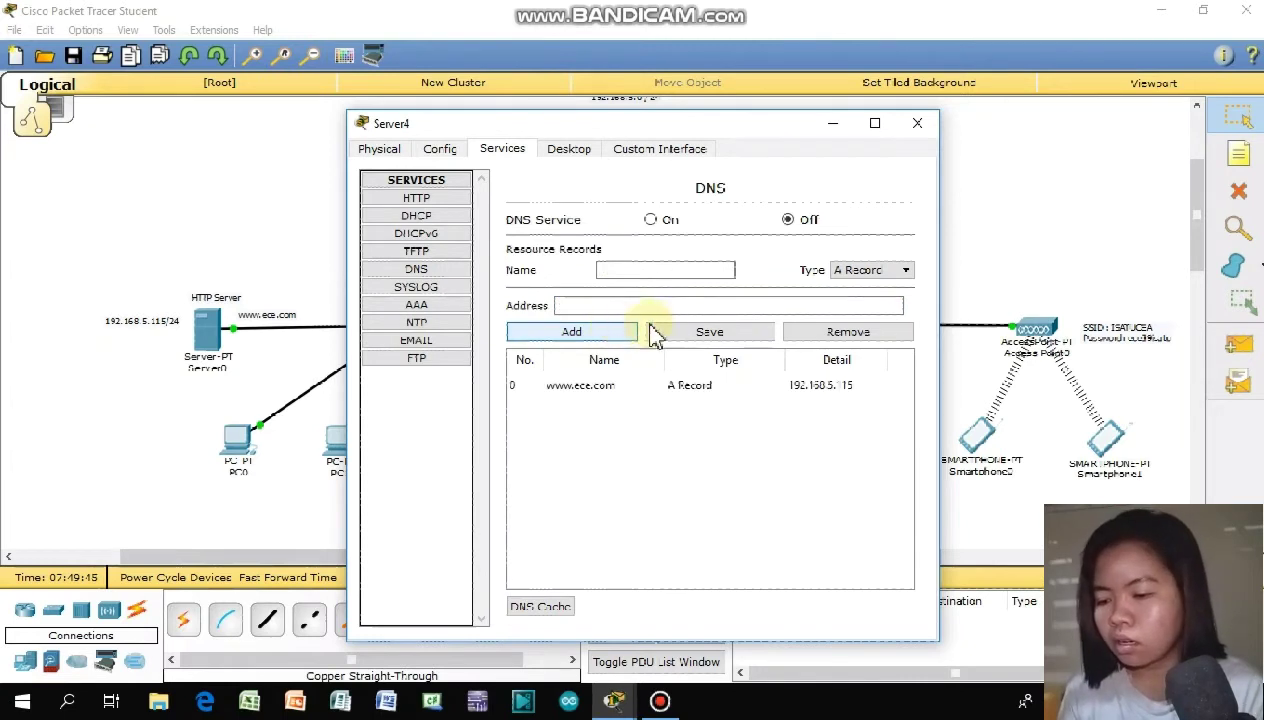
- Turn on the DNS service, save the settings and close the server's configuration window
left_click(651, 220)
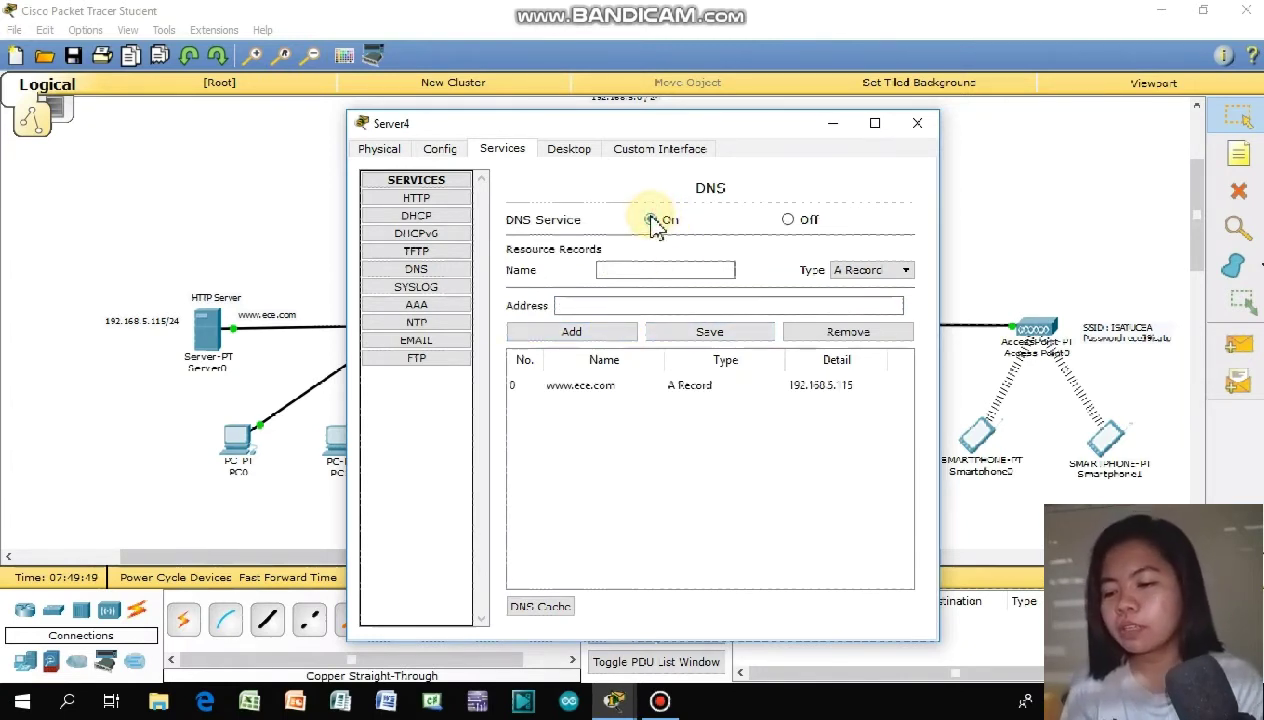
left_click(708, 336)
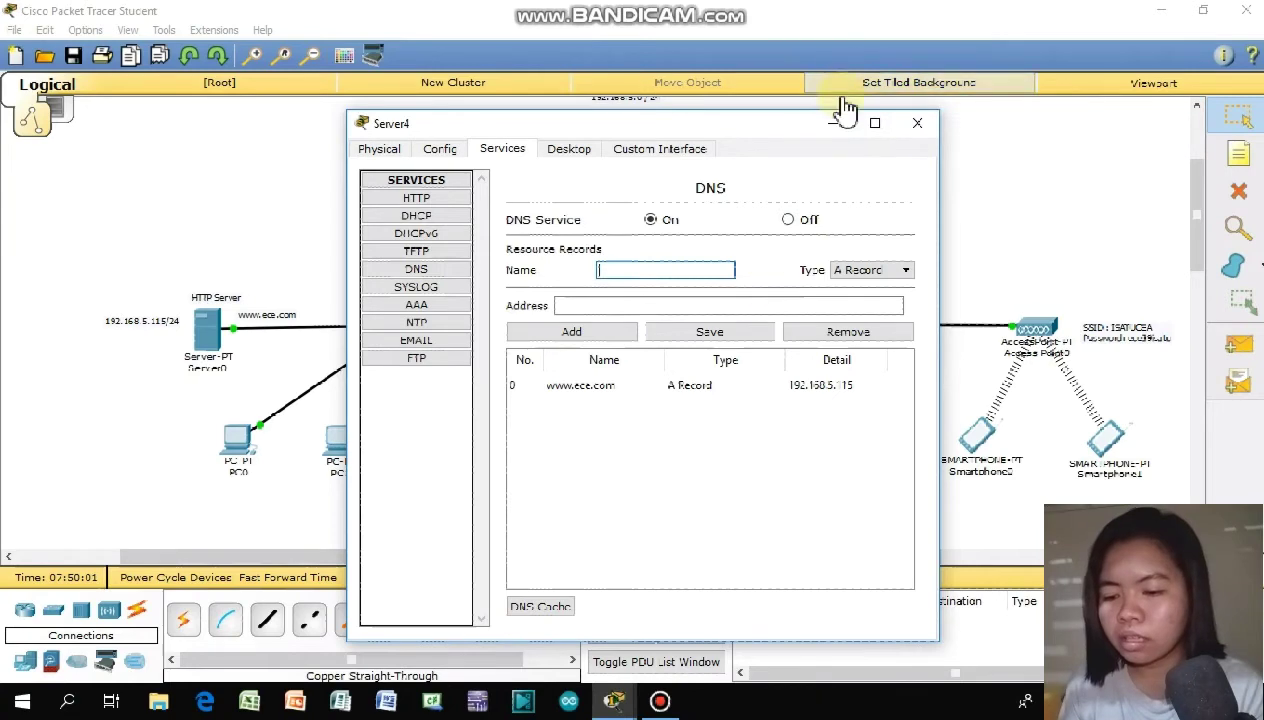
left_click(914, 123)
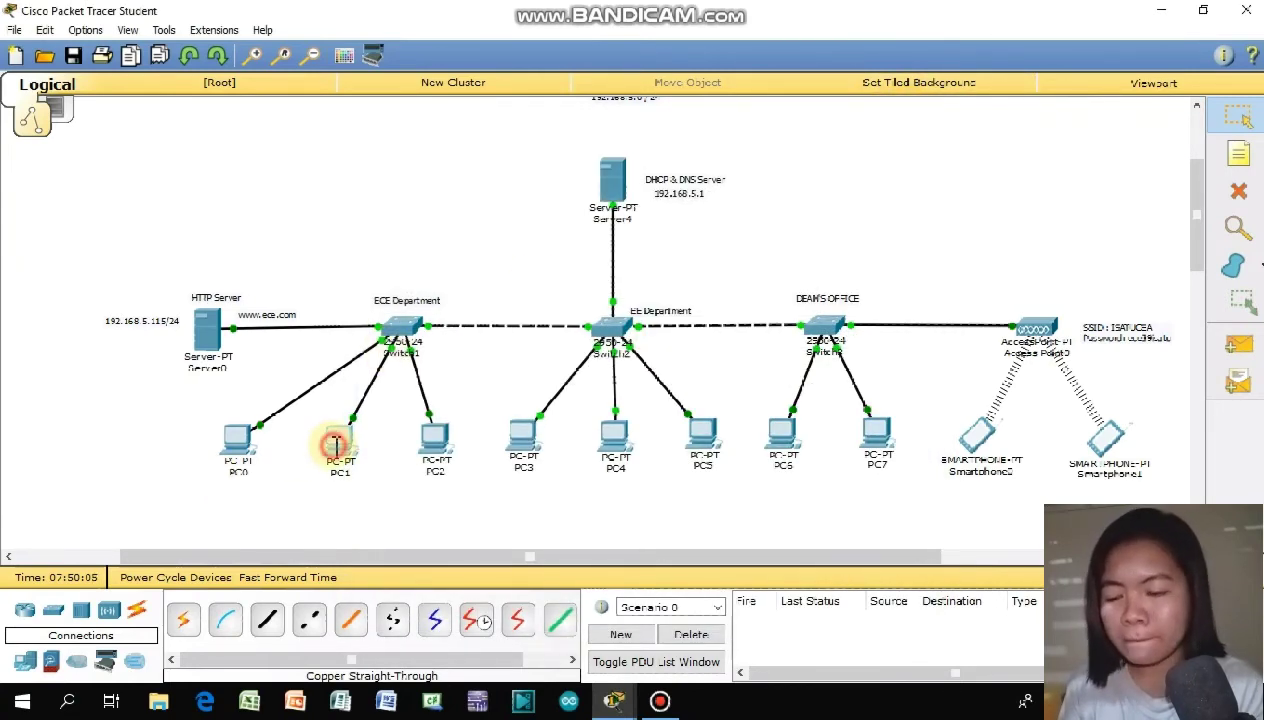
left_click(337, 446)
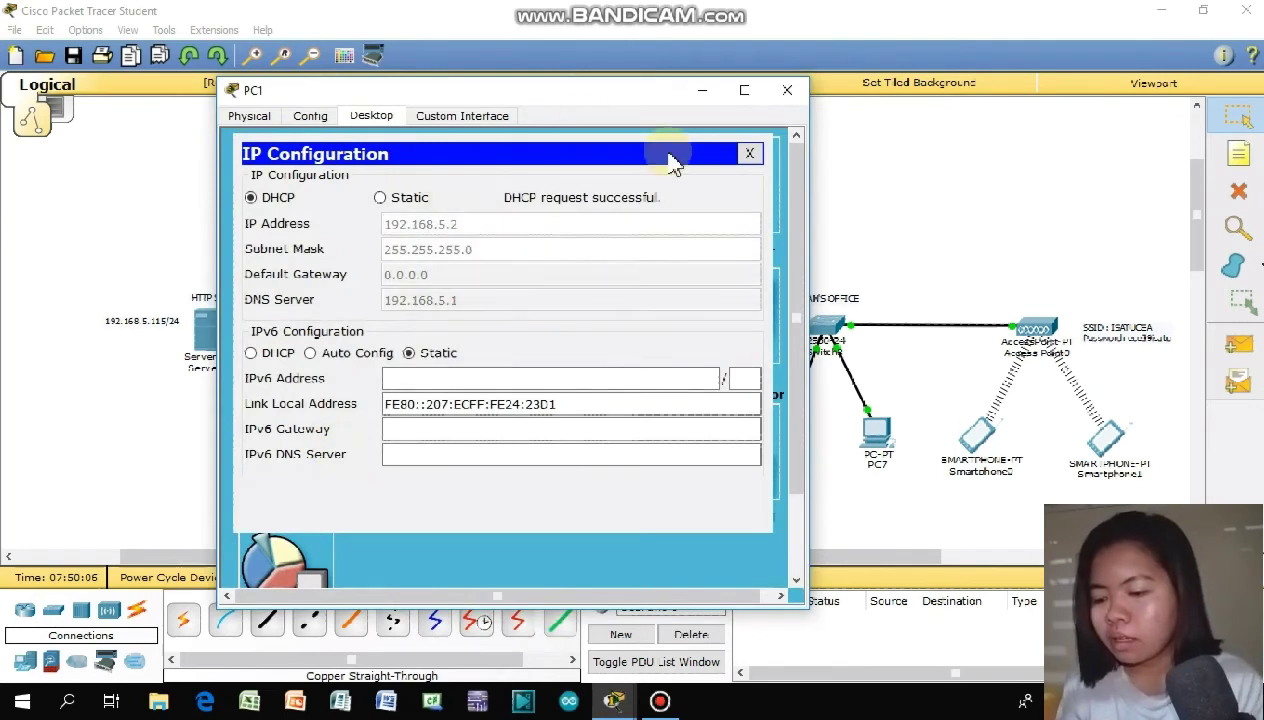
left_click(749, 154)
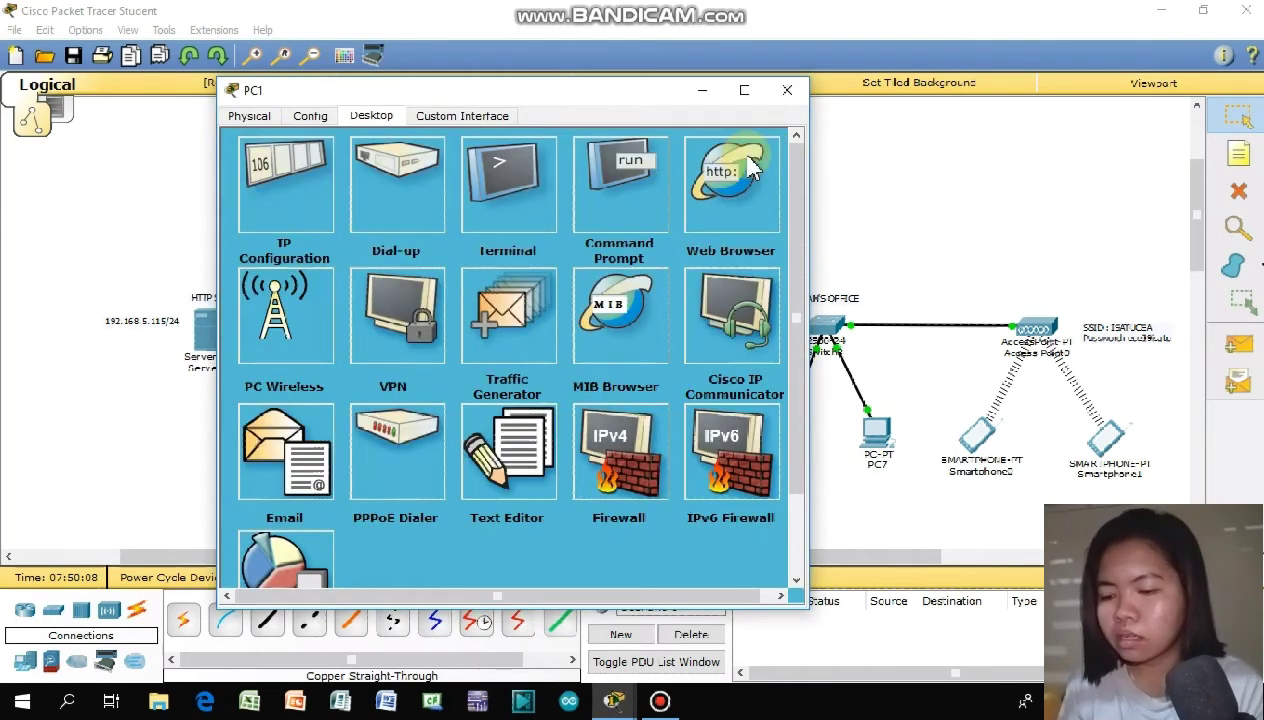
left_click_drag(633, 92, 922, 82)
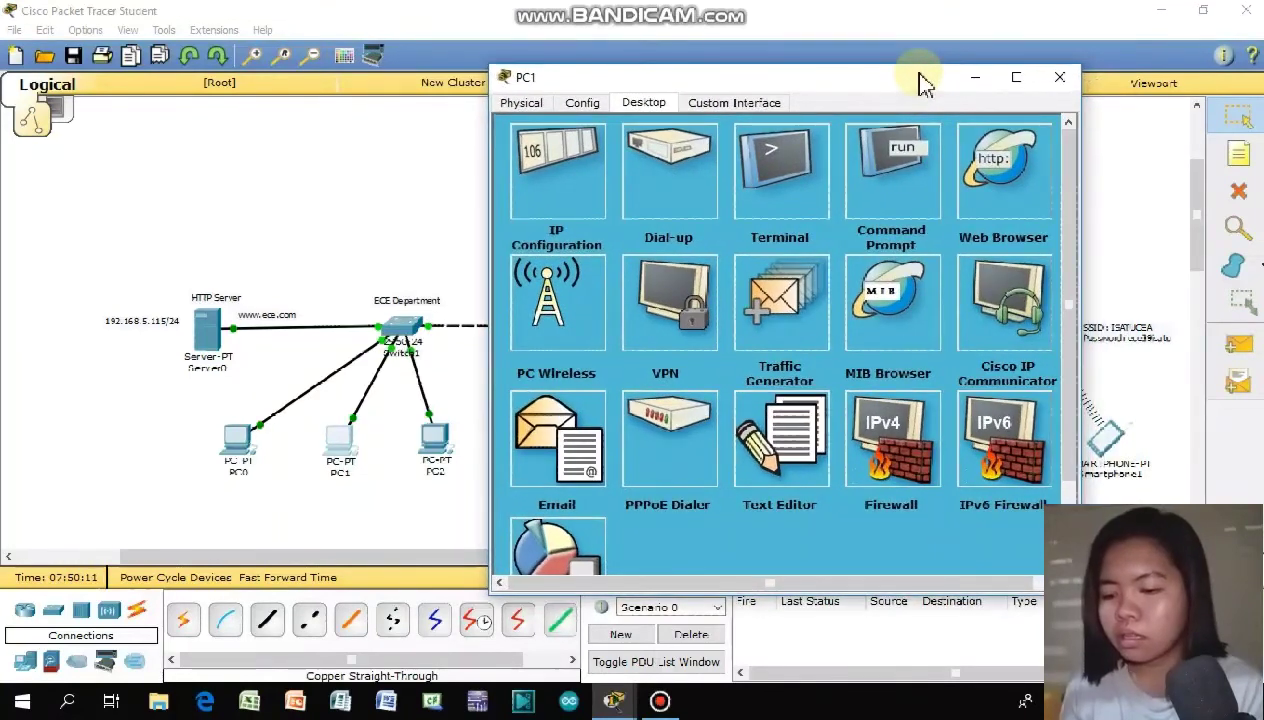
left_click(1021, 190)
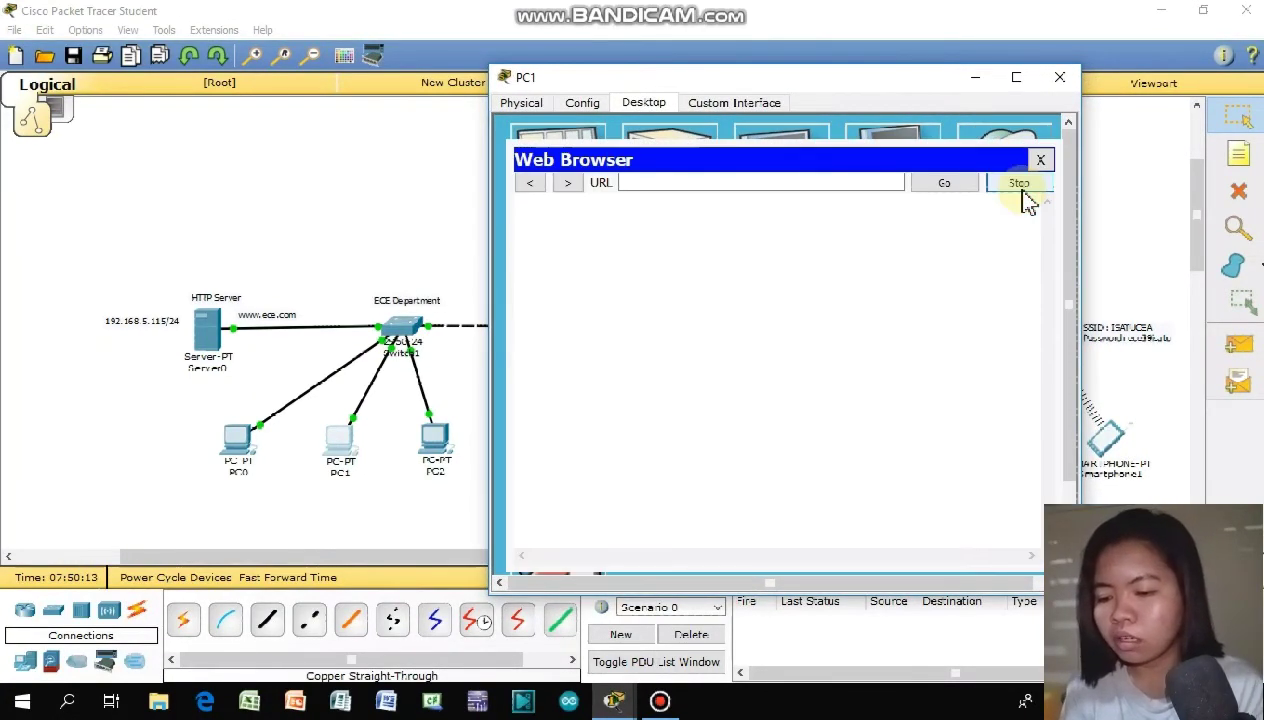
left_click(877, 183)
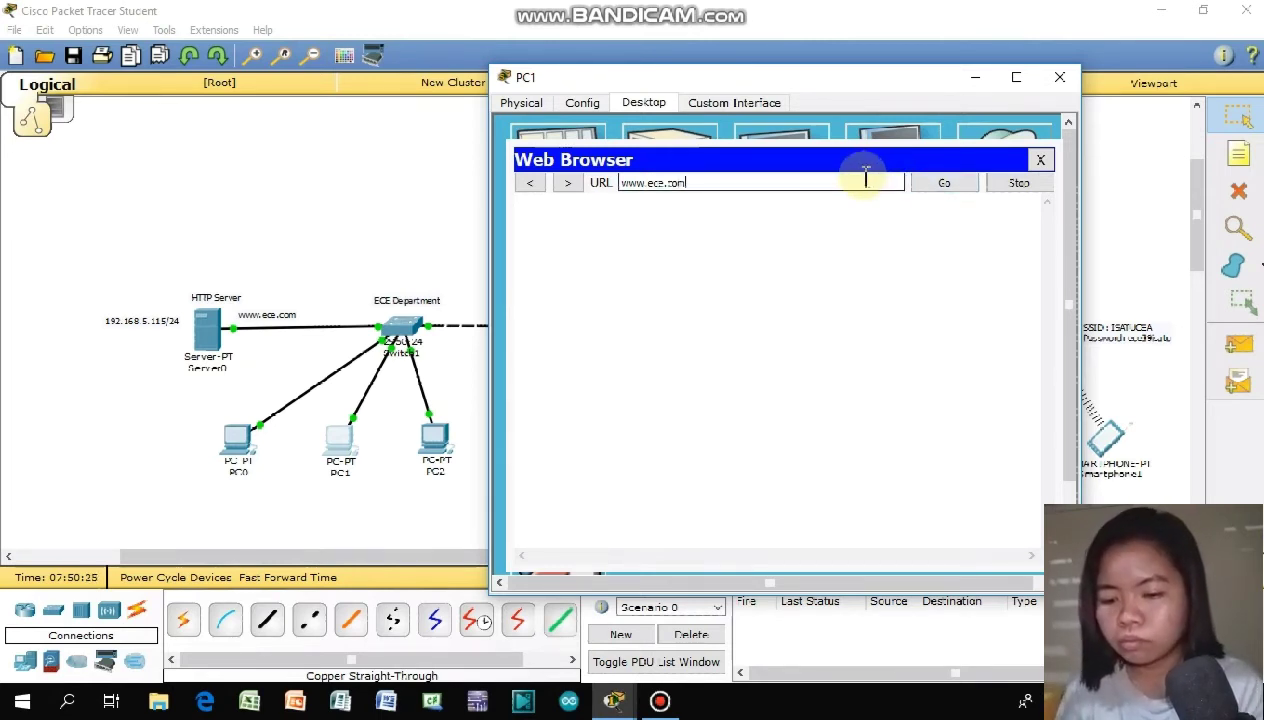
key("Return")
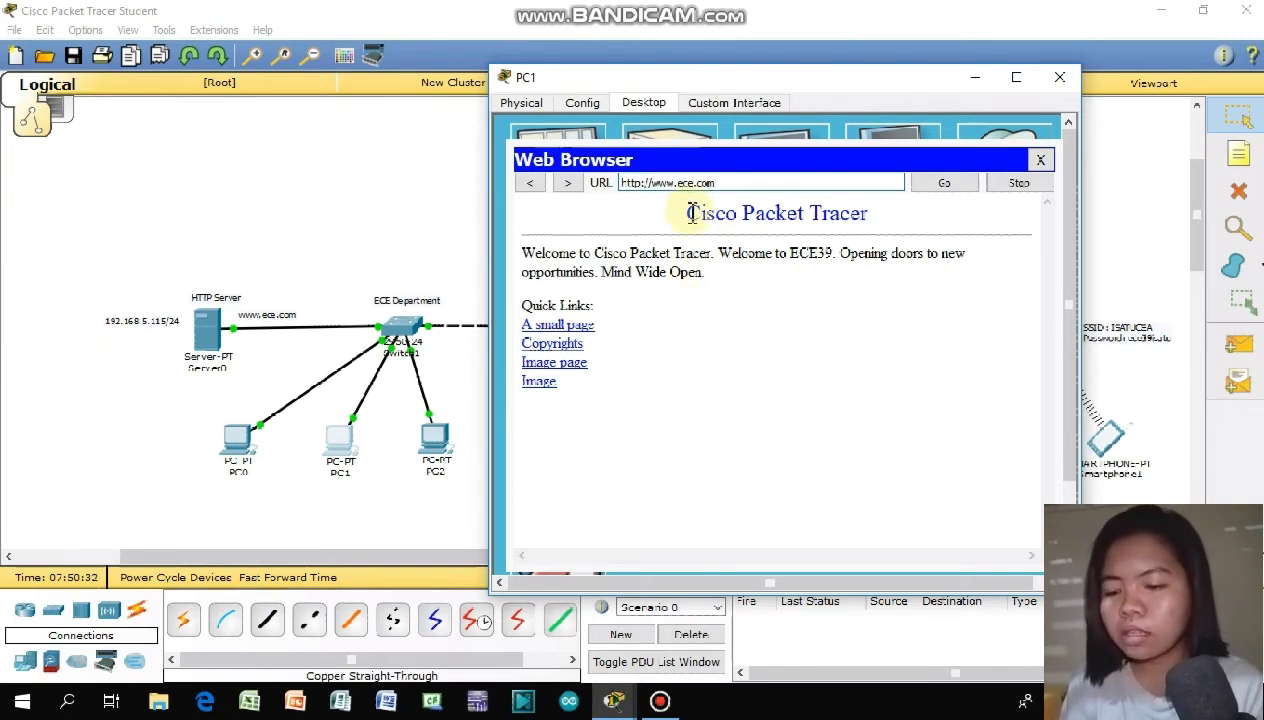
- Examine the heading of the web page loaded on PC1 and close the PC1 window
left_click_drag(691, 212, 873, 212)
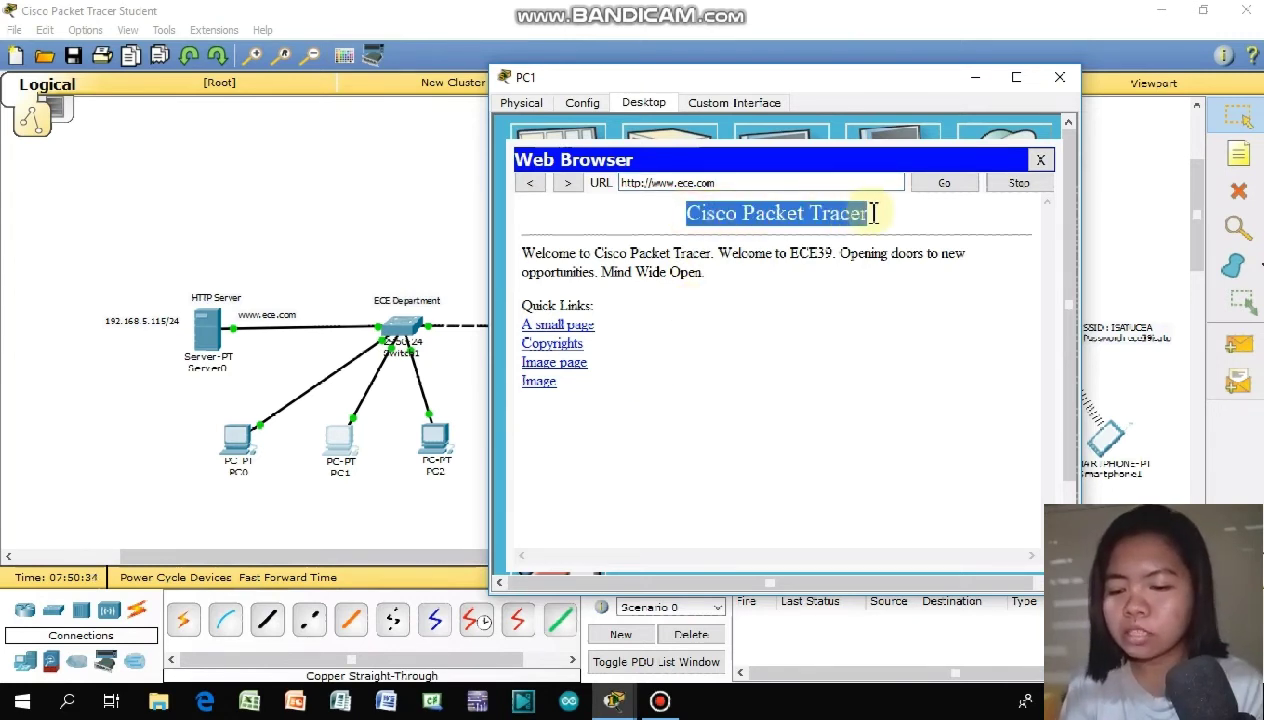
left_click(765, 331)
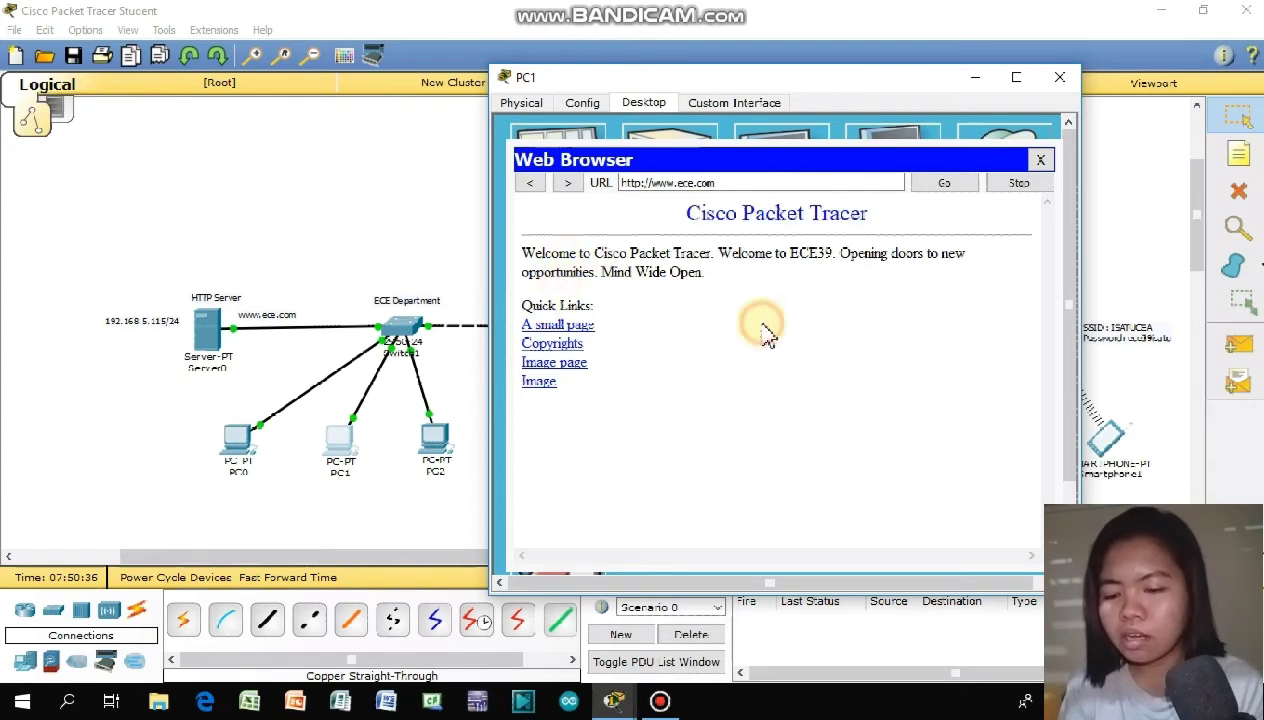
left_click_drag(905, 80, 968, 76)
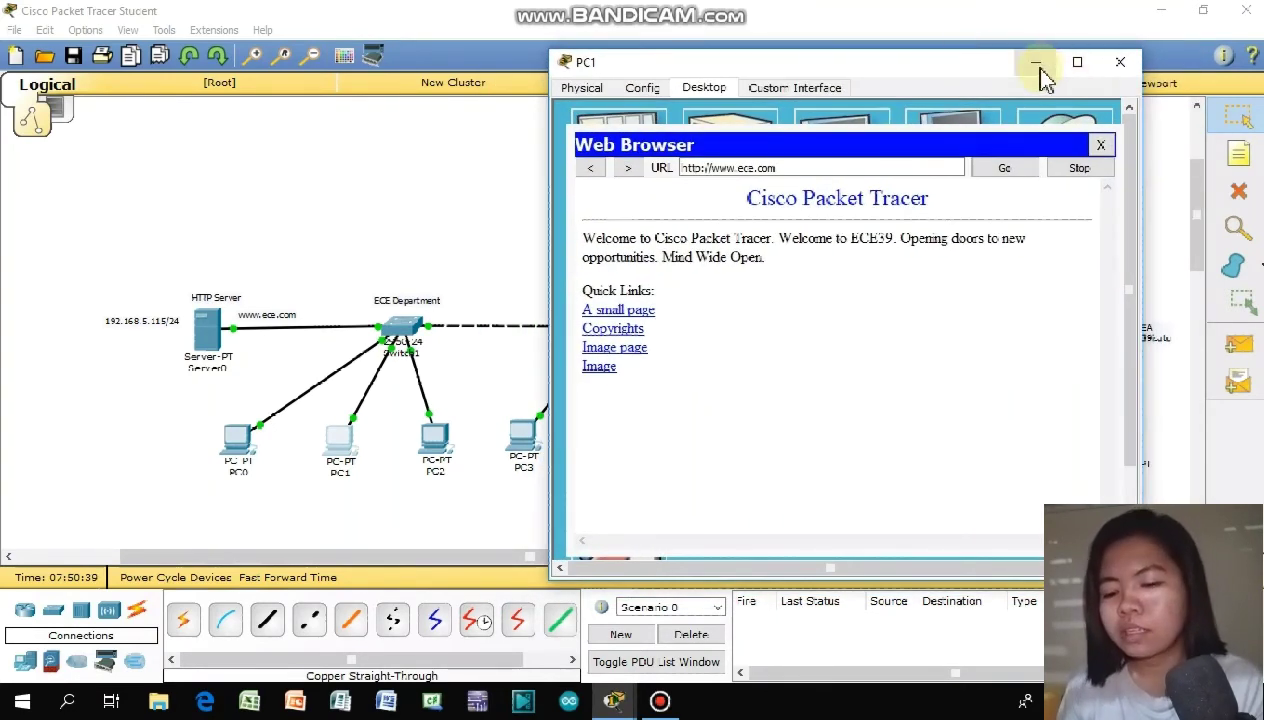
left_click(1120, 62)
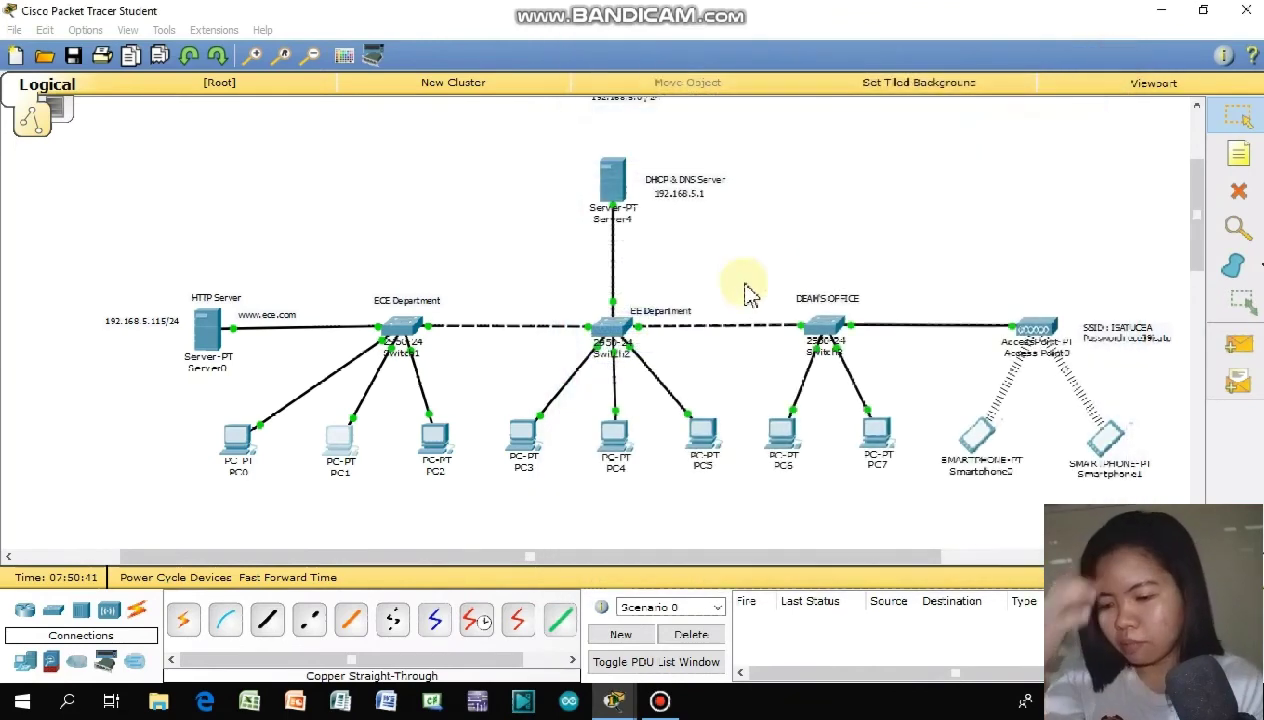
left_click(521, 440)
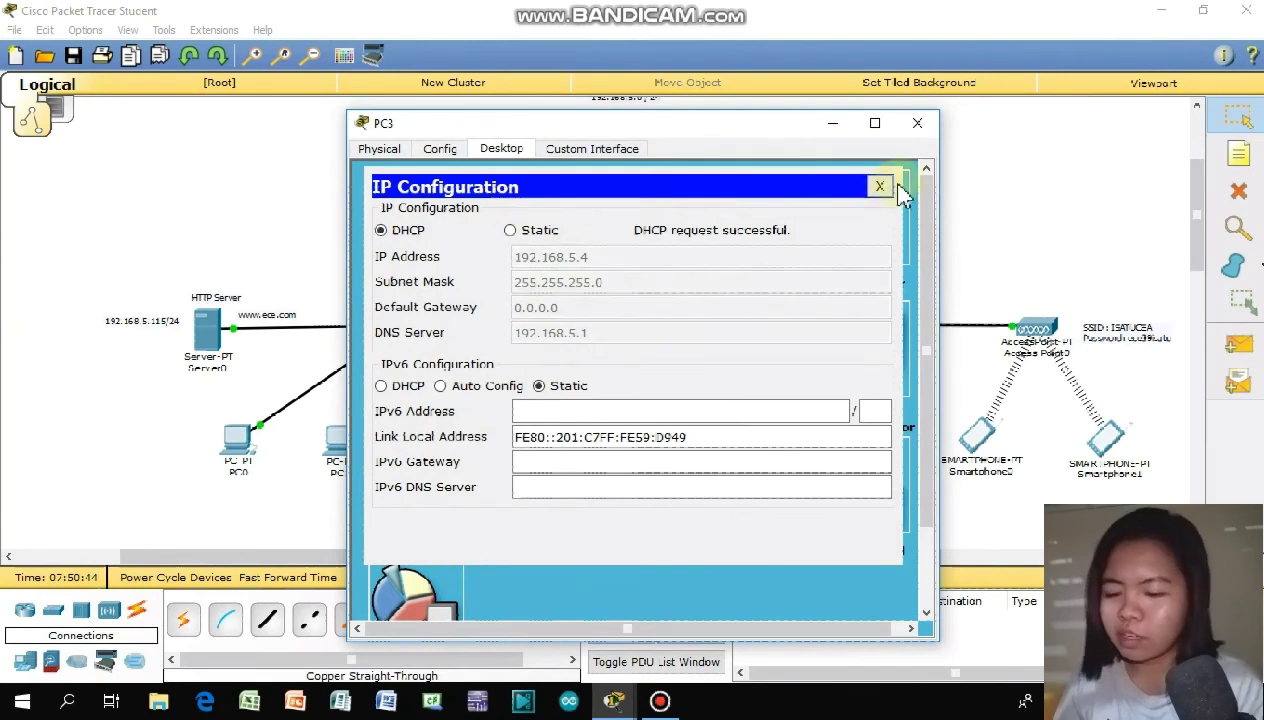
left_click(881, 186)
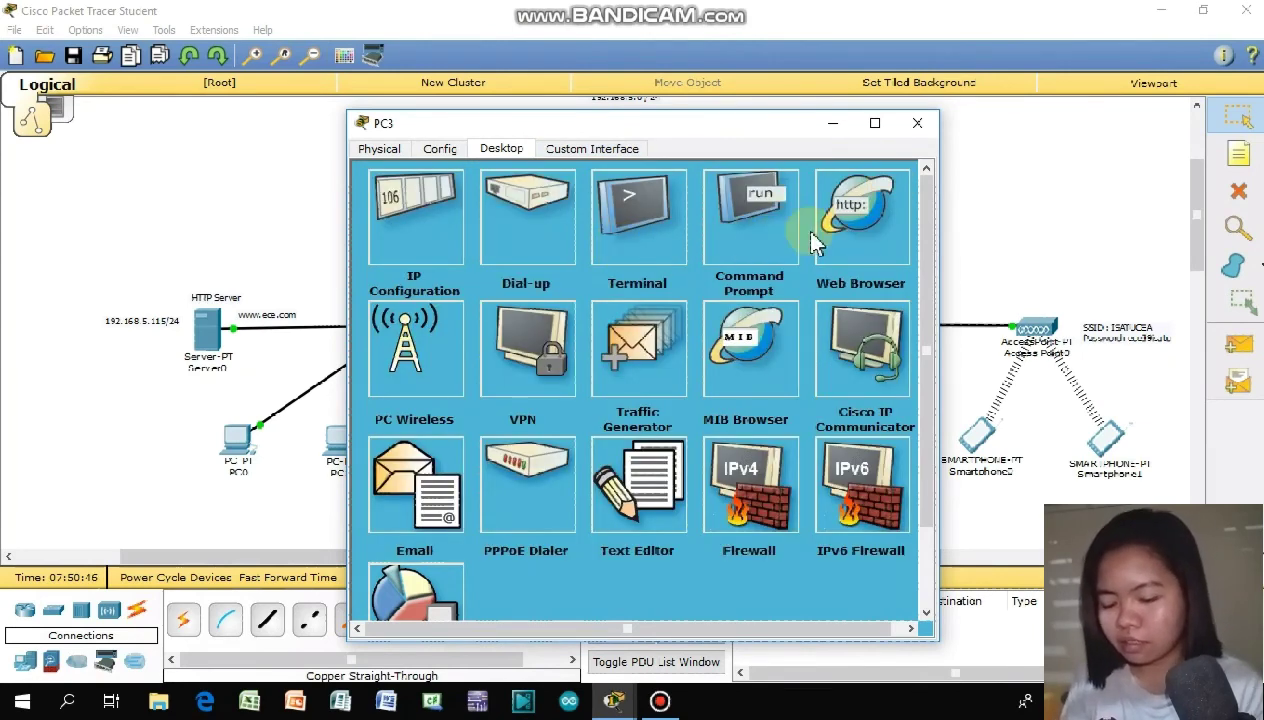
left_click(862, 236)
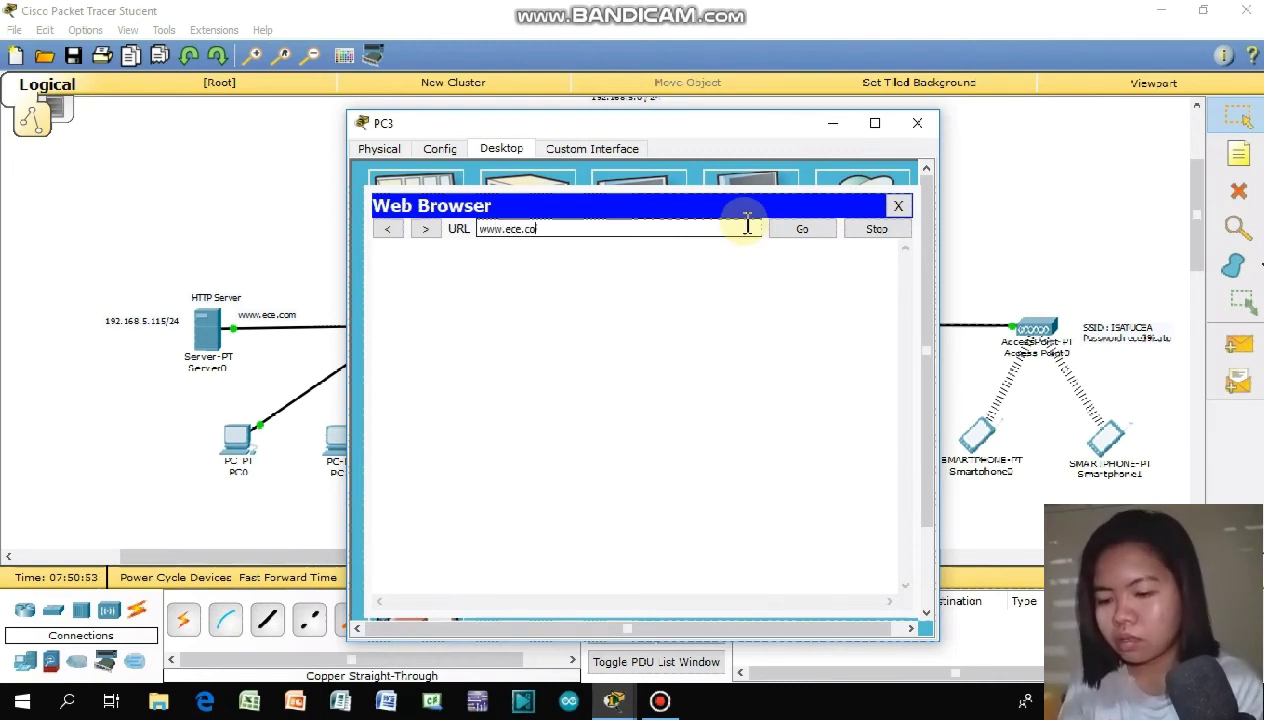
key("Return")
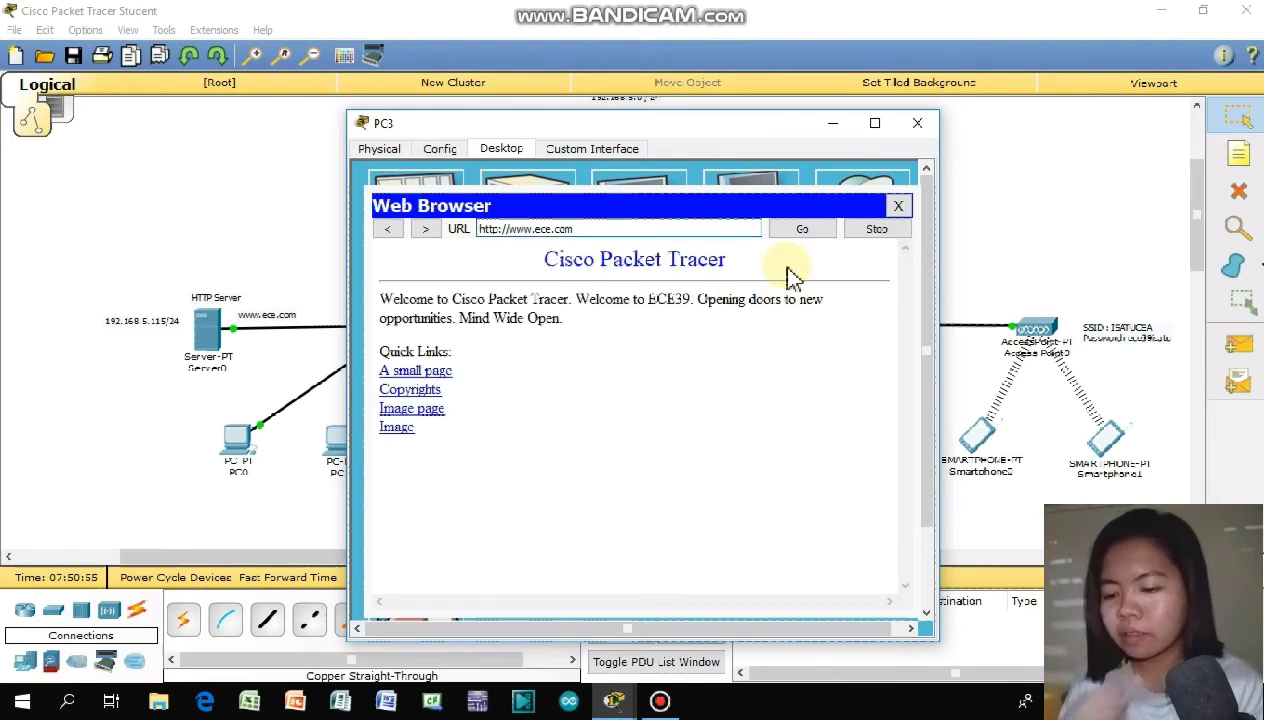
left_click(930, 123)
left_click(877, 440)
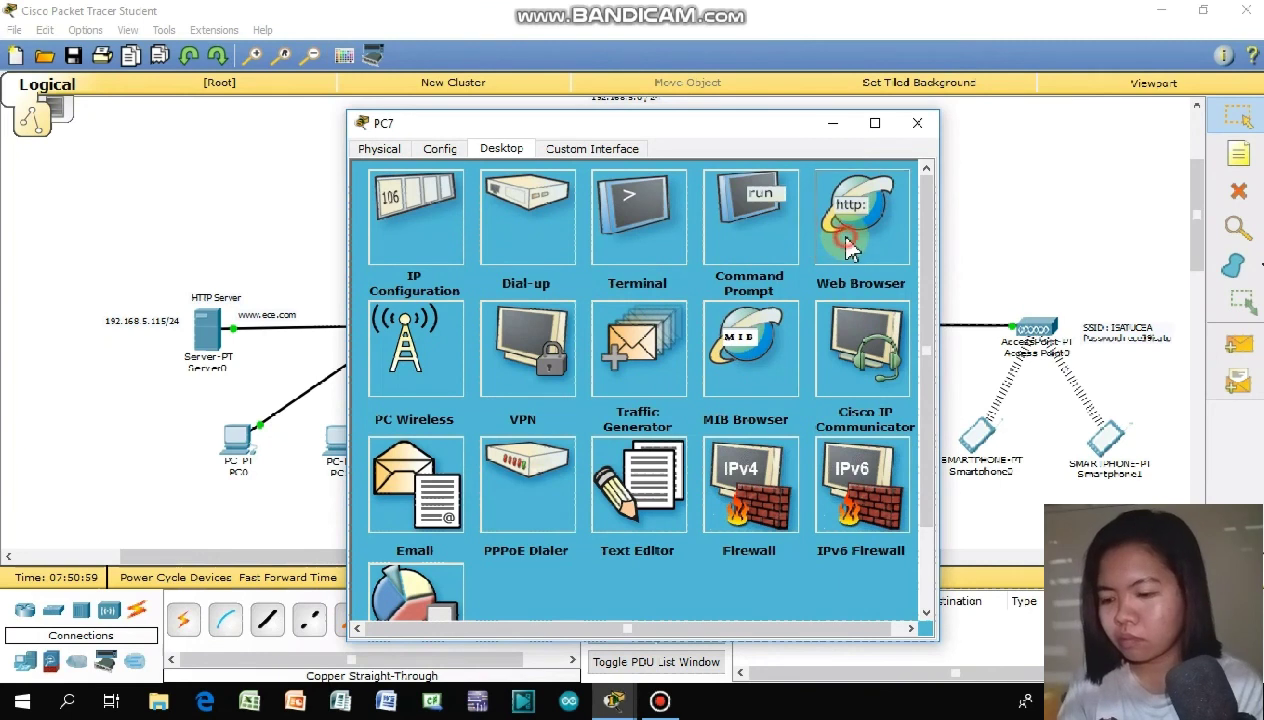
left_click(838, 222)
left_click(689, 230)
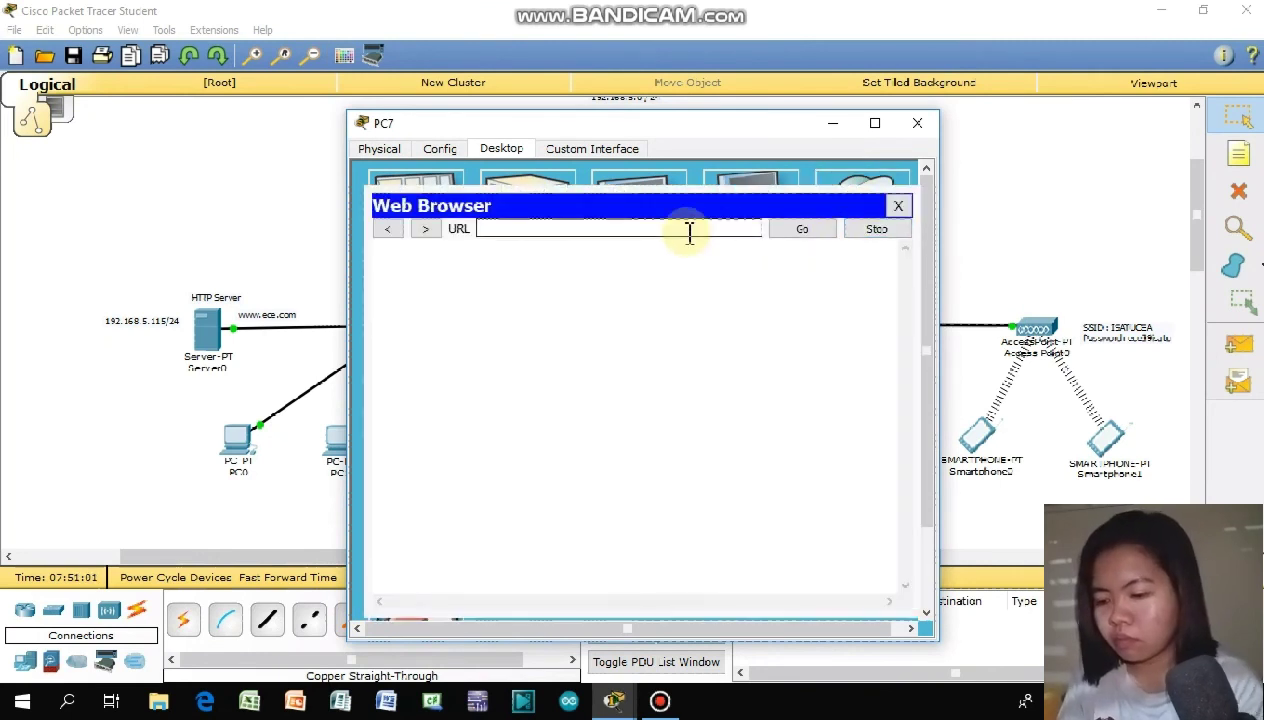
left_click(670, 227)
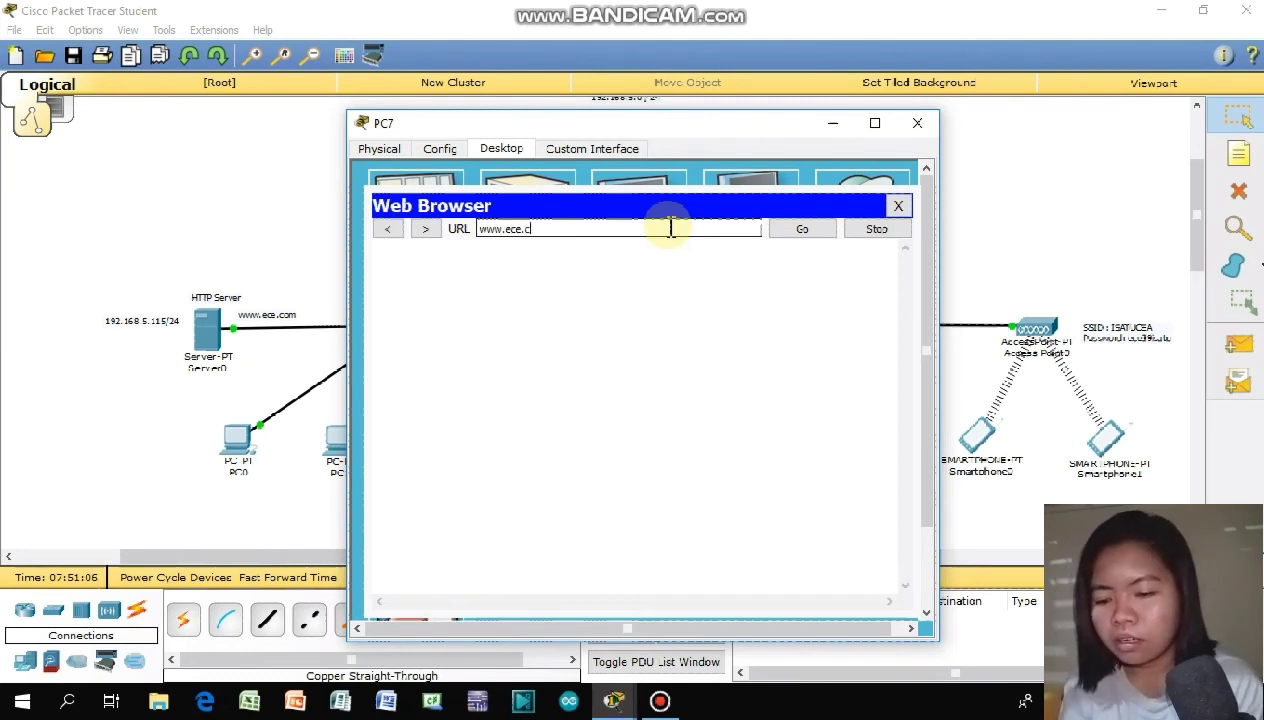
key("Return")
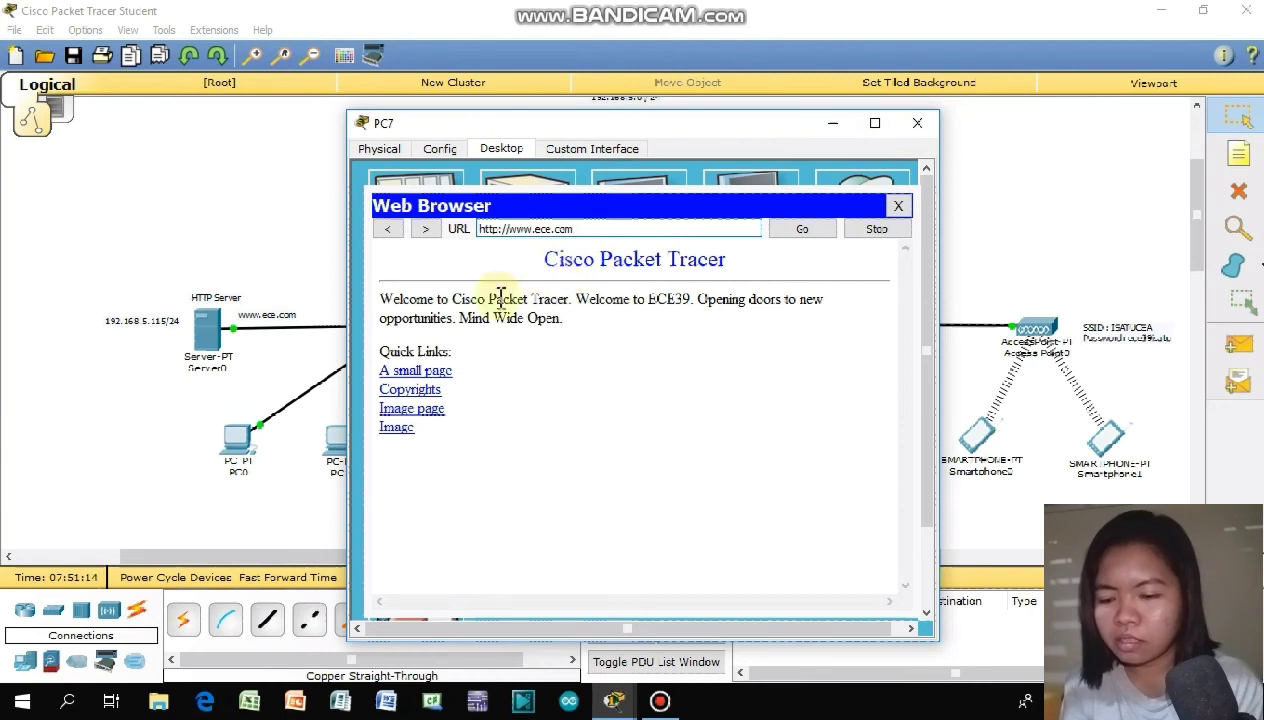
left_click(832, 124)
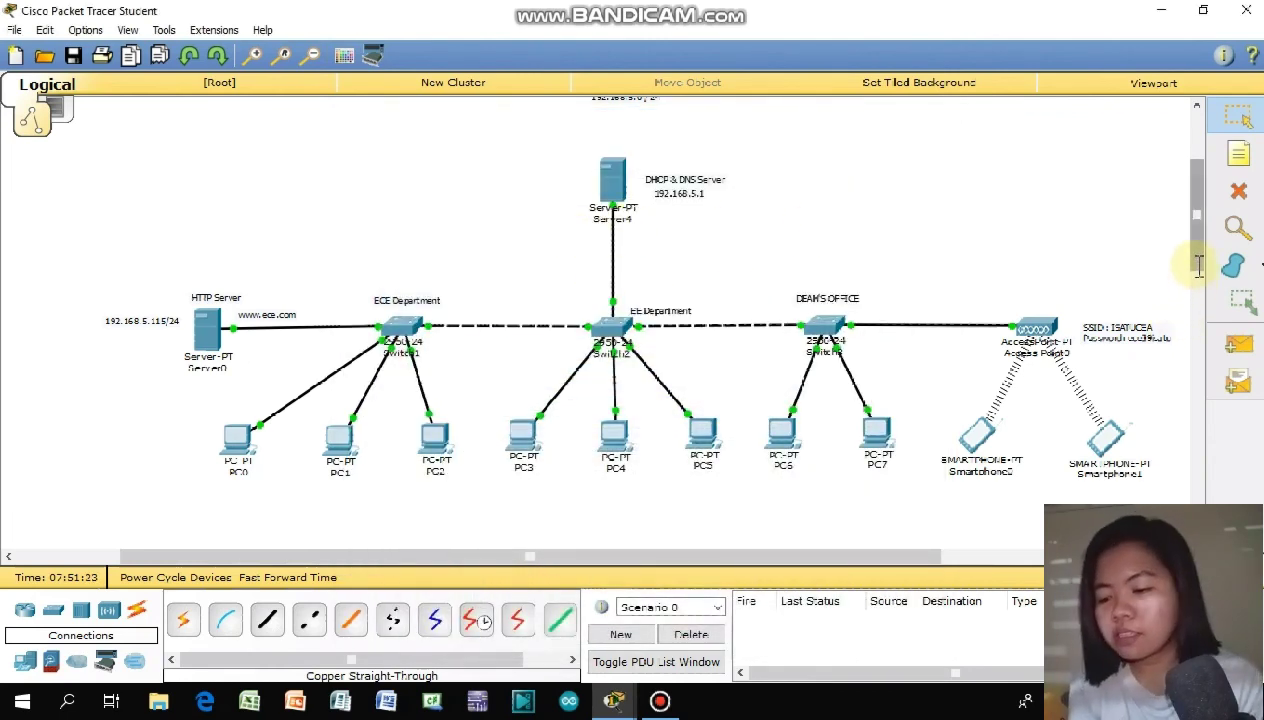
left_click_drag(1199, 262, 1199, 255)
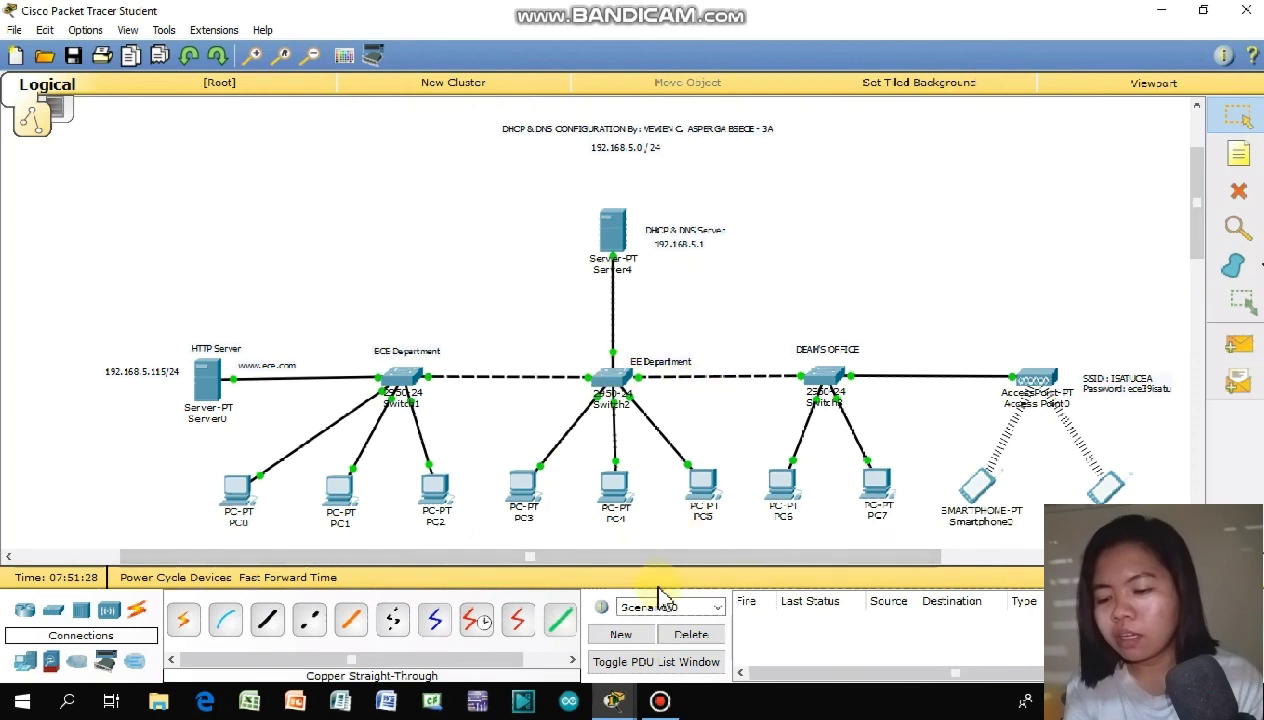
left_click_drag(652, 556, 702, 568)
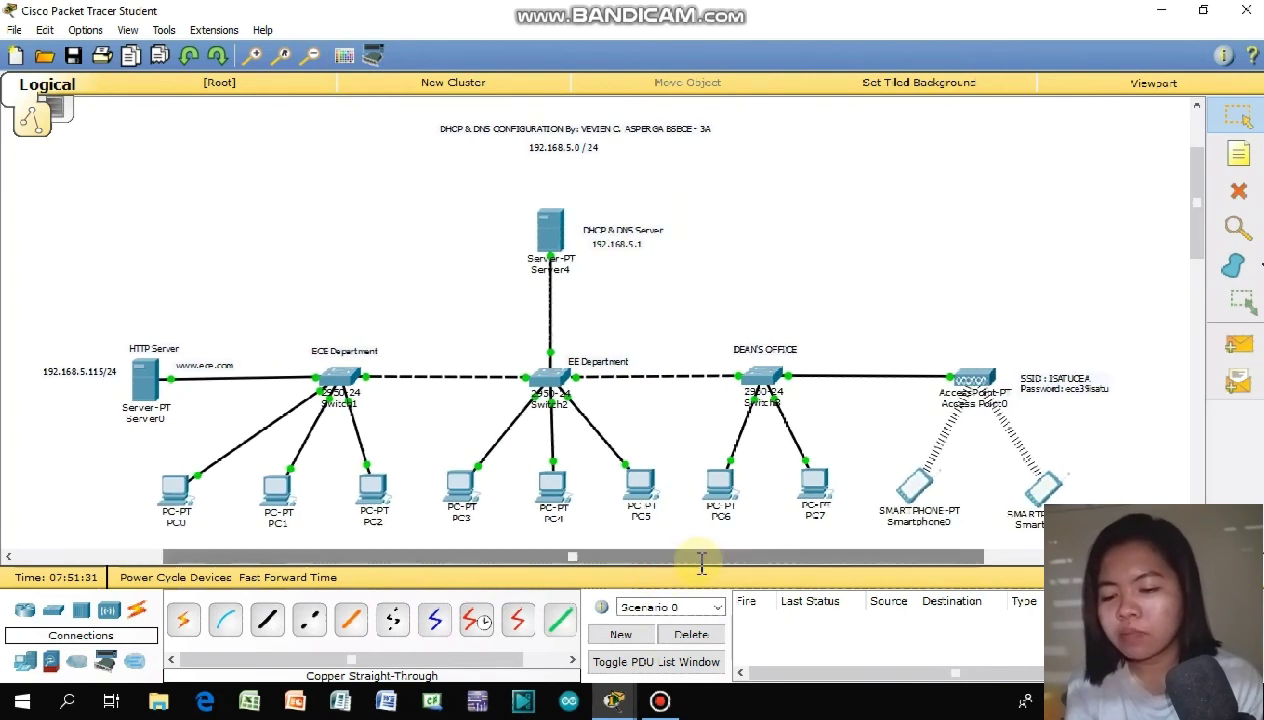